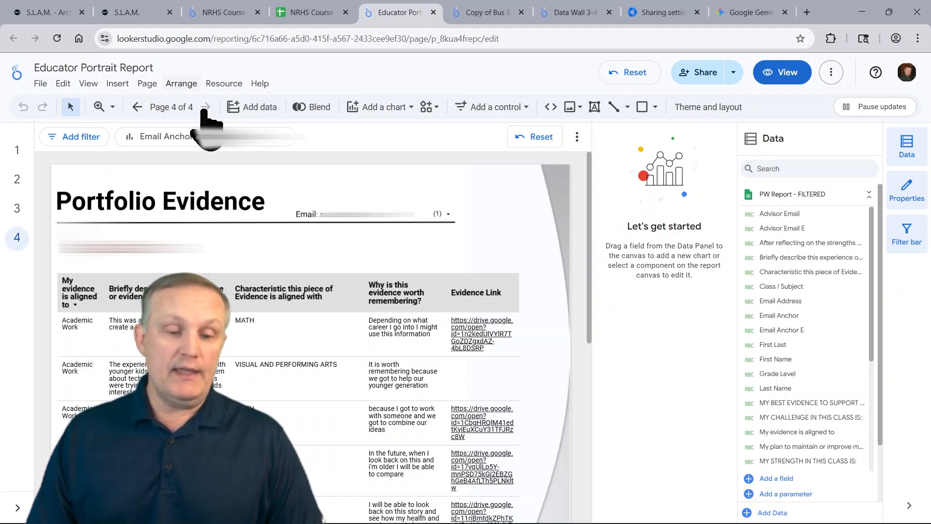
Open the PW Report - FILTERED data source's Filter by email settings and toggle viewer email filtering on and off
{"action": "left_click", "coordinate": [161, 139]}
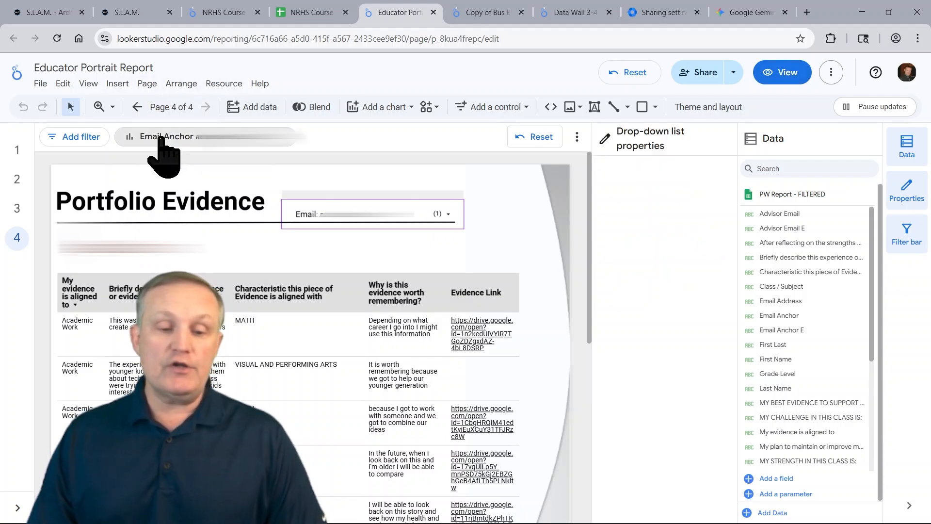
{"action": "left_click", "coordinate": [220, 85]}
{"action": "left_click", "coordinate": [288, 106]}
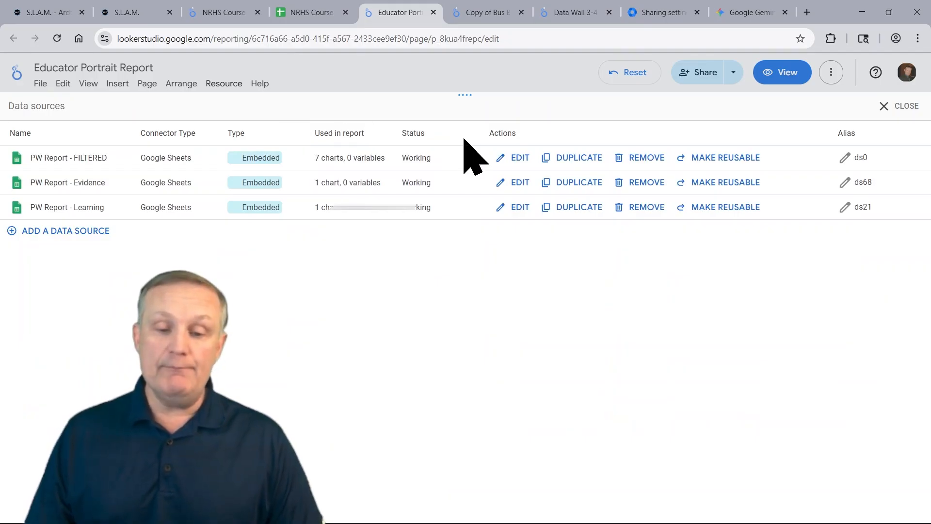
{"action": "left_click", "coordinate": [517, 158]}
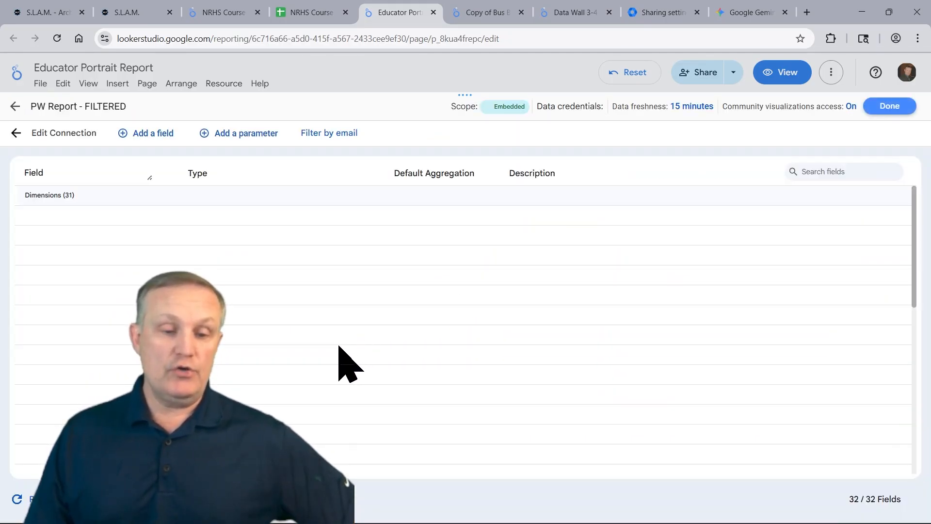
{"action": "left_click", "coordinate": [333, 132]}
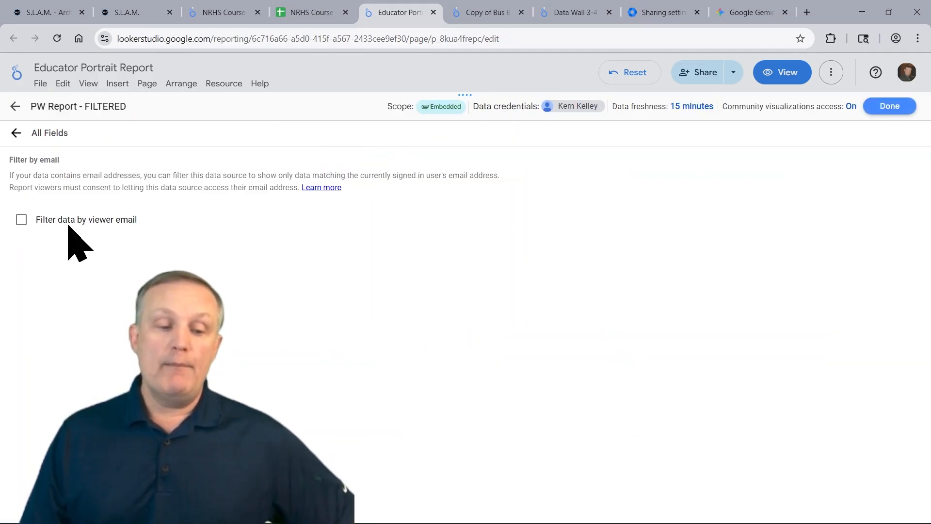
{"action": "left_click", "coordinate": [21, 219]}
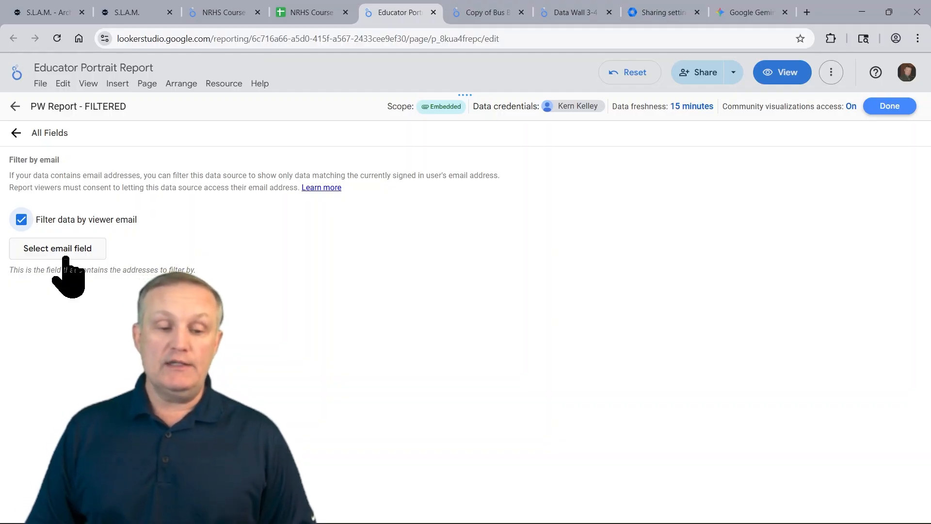
{"action": "left_click", "coordinate": [22, 219]}
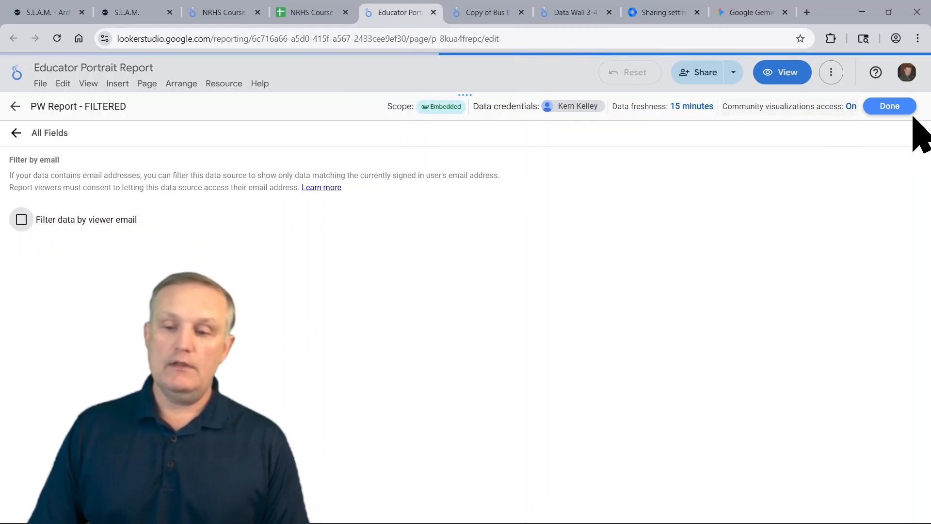
Close the Educator Portrait report and browse the School and Grade filter lists of the Bus Behavior report
{"action": "left_click", "coordinate": [433, 12]}
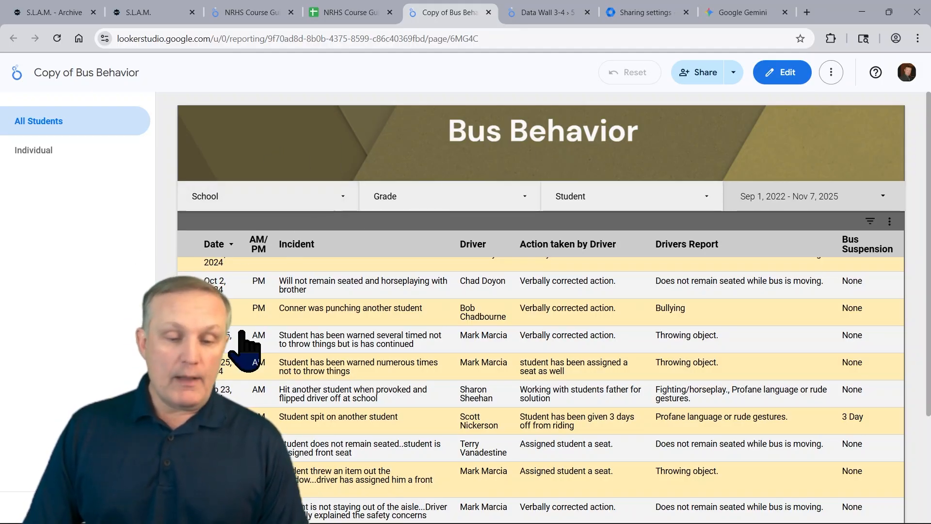
{"action": "left_click", "coordinate": [328, 196]}
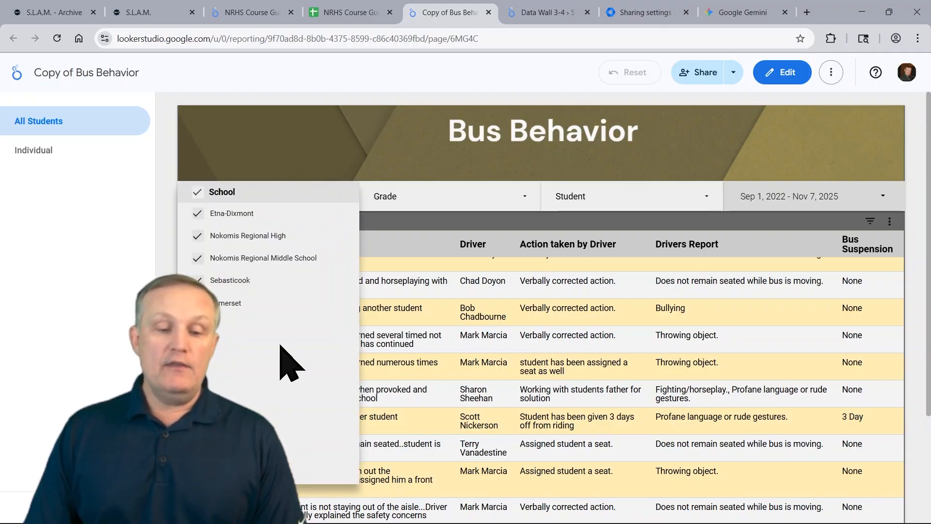
{"action": "left_click", "coordinate": [433, 198]}
{"action": "left_click", "coordinate": [434, 199]}
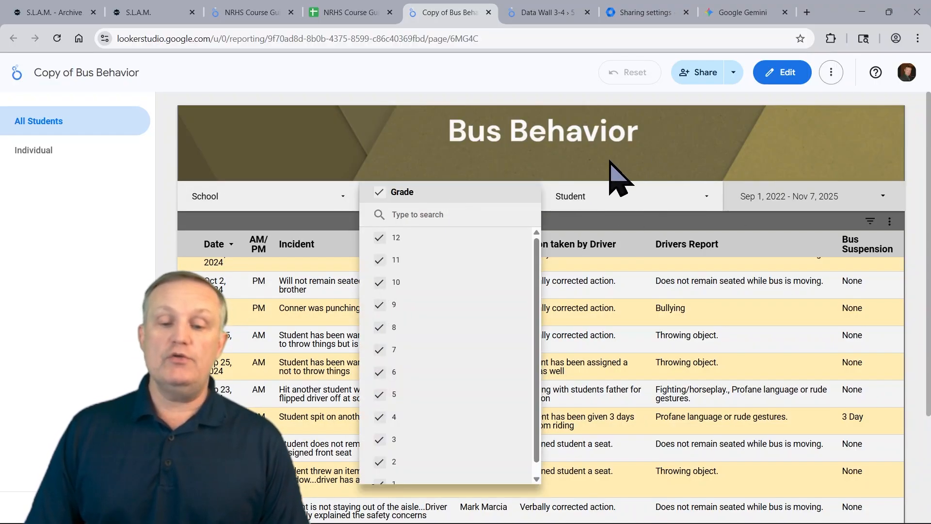
{"action": "left_click", "coordinate": [421, 140]}
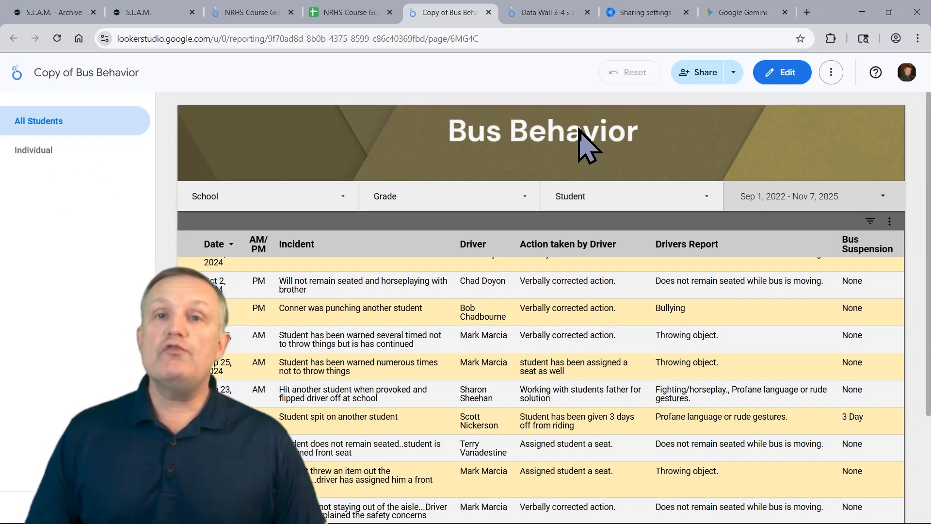
Open the report's Schedule delivery email dialog and close it without saving
{"action": "left_click", "coordinate": [734, 73]}
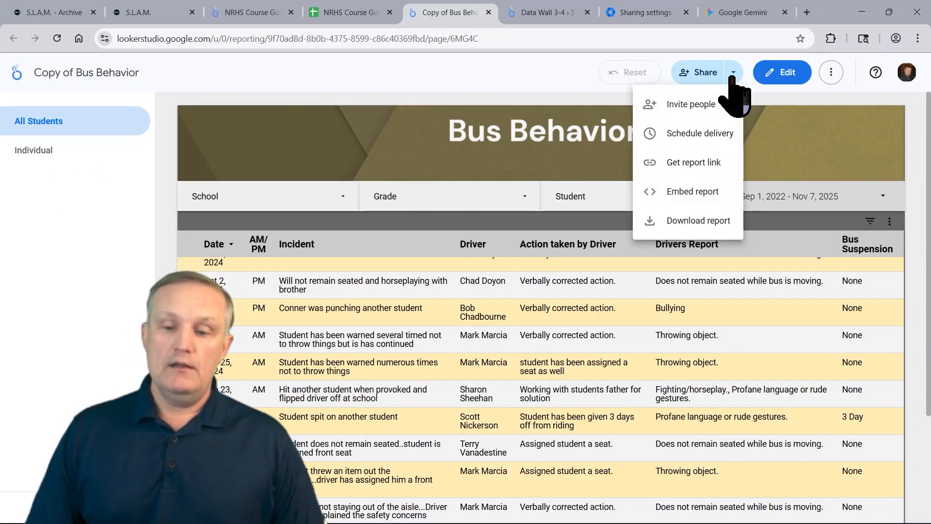
{"action": "left_click", "coordinate": [700, 136]}
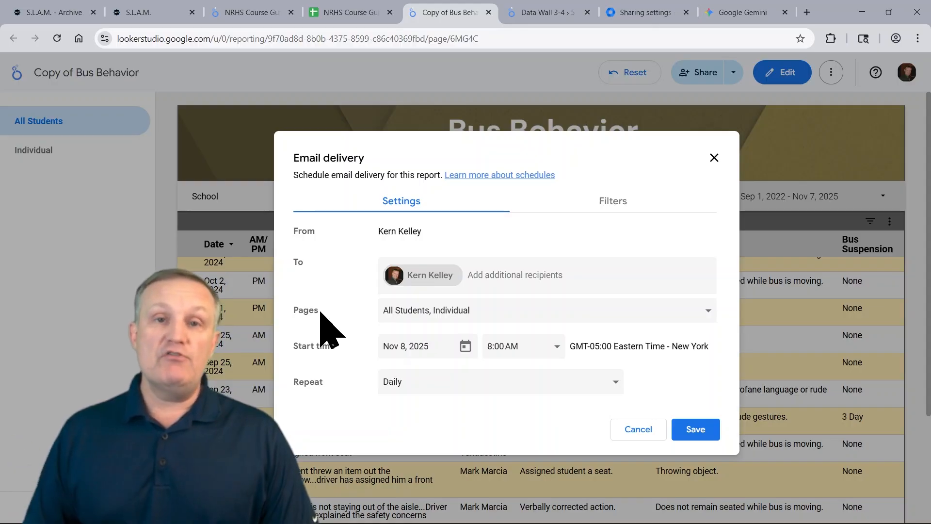
{"action": "left_click", "coordinate": [714, 157]}
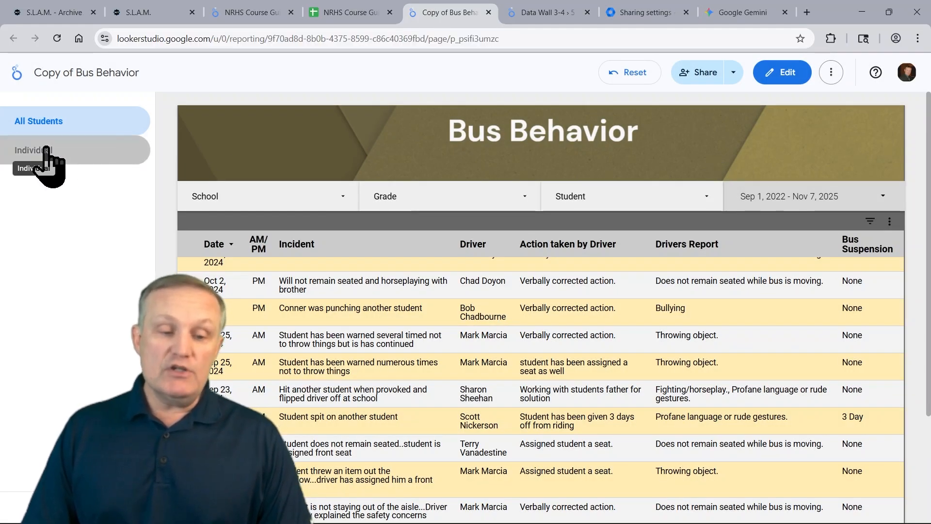
View the Individual page of Bus Behavior, then close the Bus Behavior tab
{"action": "left_click", "coordinate": [43, 151]}
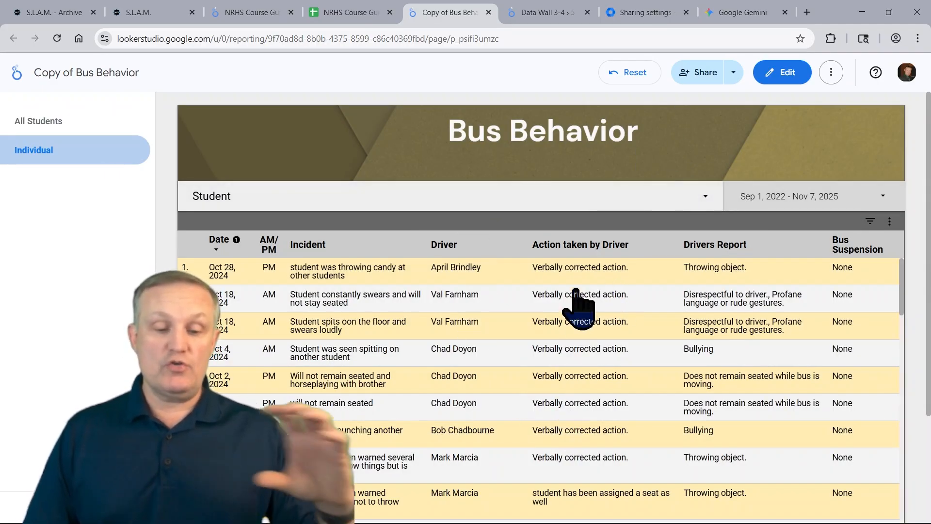
{"action": "left_click", "coordinate": [489, 12]}
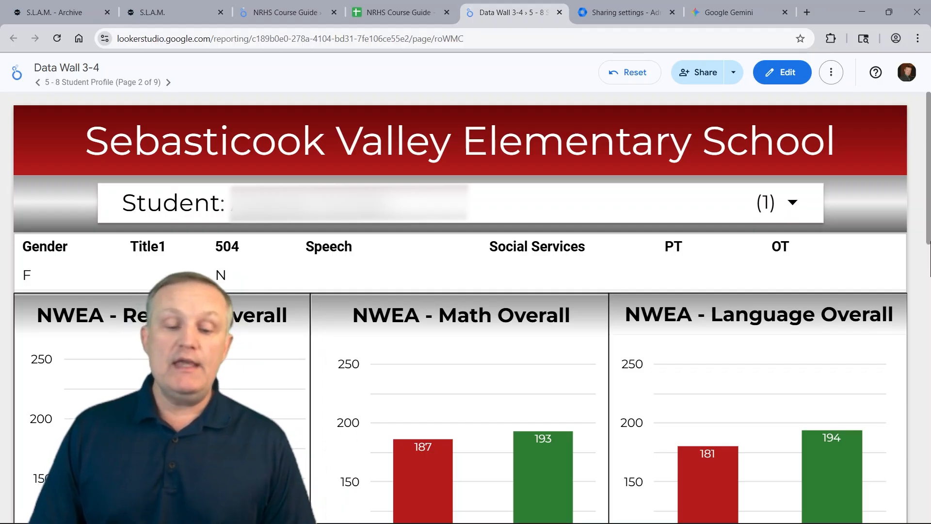
Browse the Data Wall 3-4 report's Student Profile, Table View and NWEA Reading pages
{"action": "scroll", "coordinate": [928, 247], "scroll_direction": "down", "scroll_amount": 3}
{"action": "scroll", "coordinate": [929, 245], "scroll_direction": "down", "scroll_amount": 5}
{"action": "scroll", "coordinate": [929, 240], "scroll_direction": "up", "scroll_amount": 4}
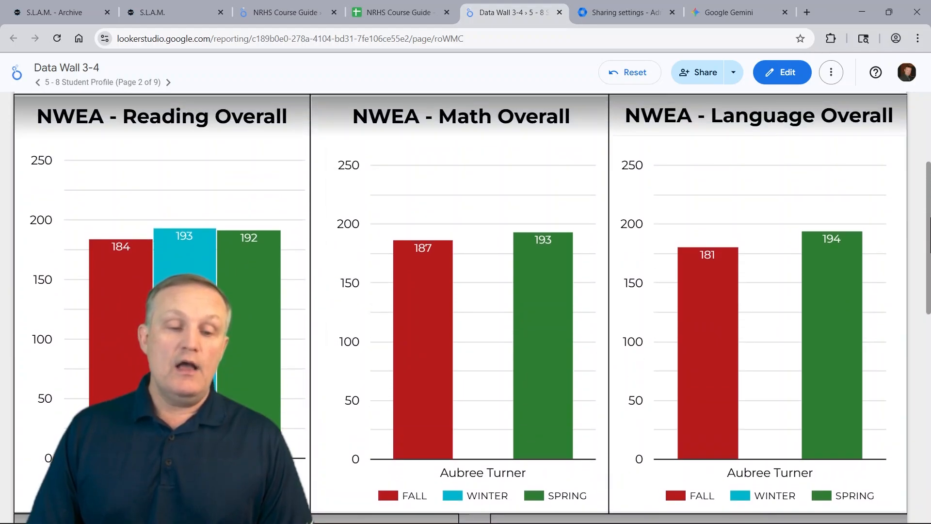
{"action": "left_click_drag", "start_coordinate": [929, 236], "coordinate": [928, 372]}
{"action": "scroll", "coordinate": [929, 372], "scroll_direction": "up", "scroll_amount": 6}
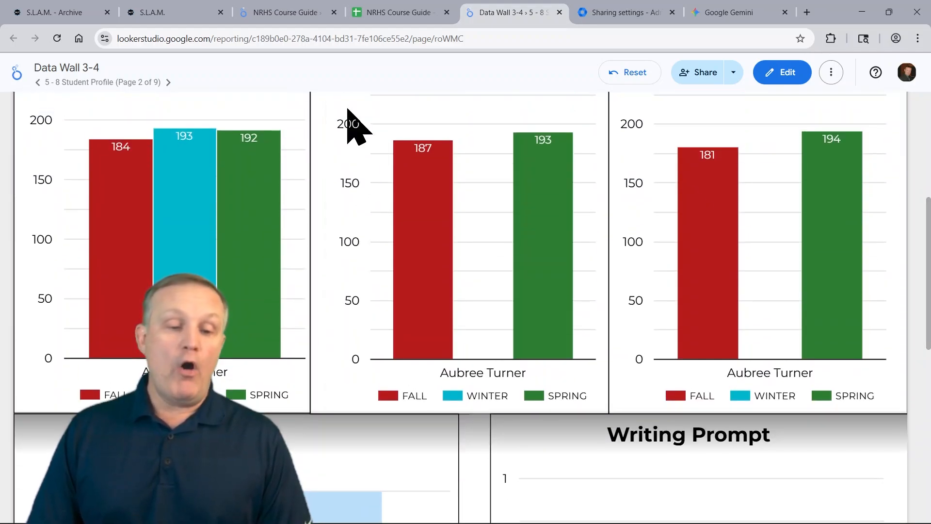
{"action": "left_click", "coordinate": [168, 82]}
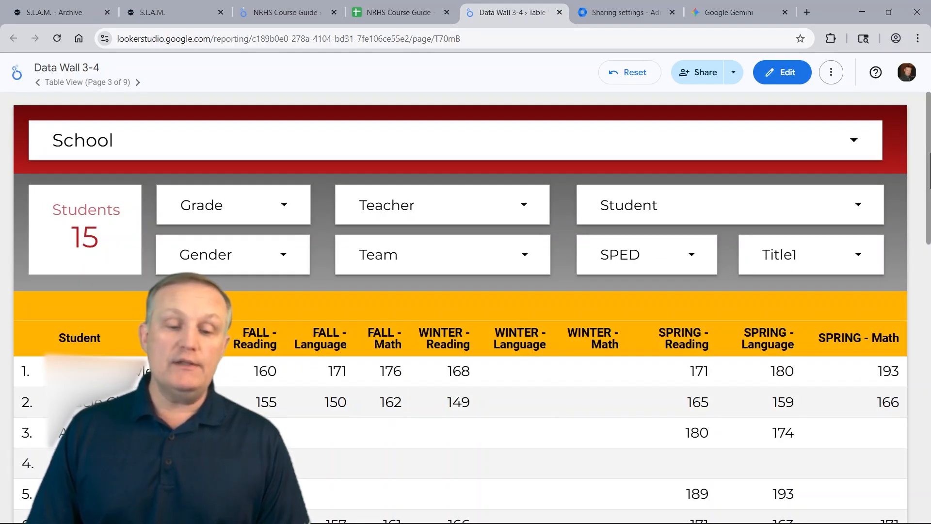
{"action": "left_click", "coordinate": [138, 82]}
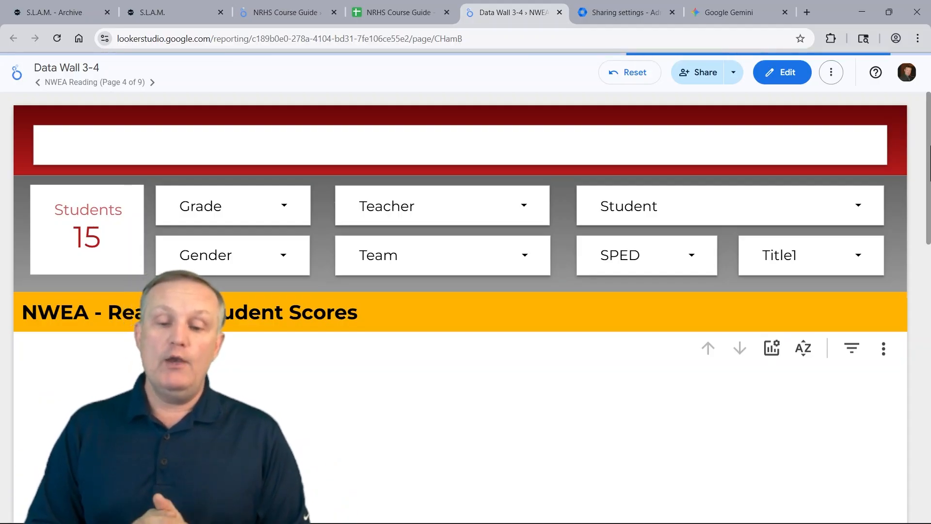
{"action": "left_click_drag", "start_coordinate": [930, 170], "coordinate": [929, 421]}
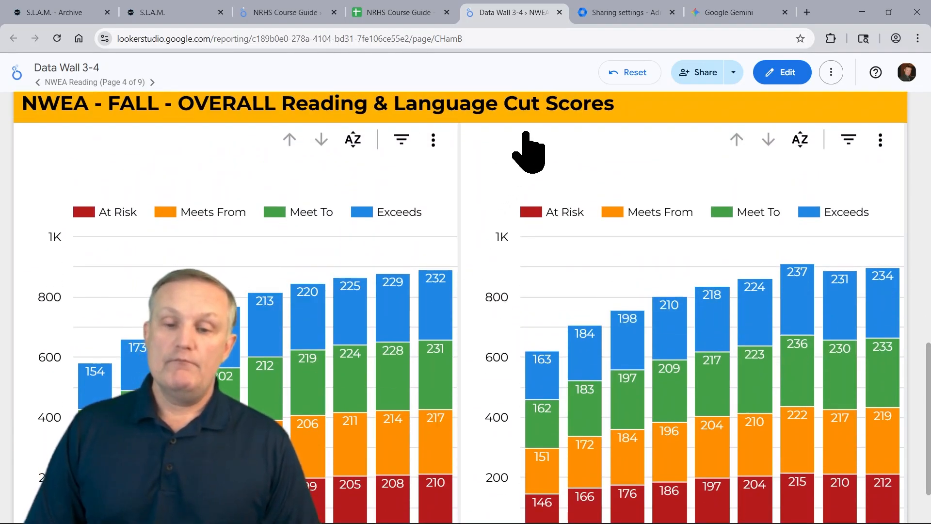
{"action": "key", "text": "alt+Tab"}
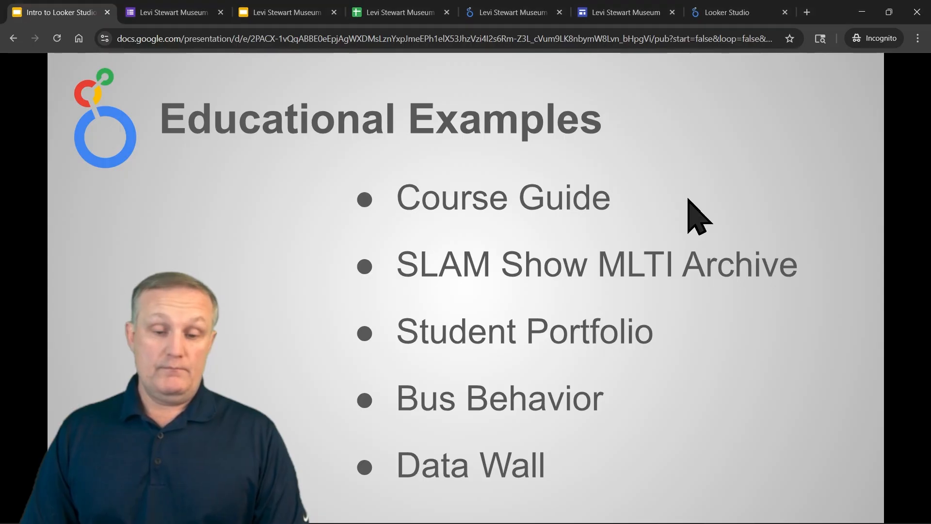
{"action": "left_click", "coordinate": [875, 336]}
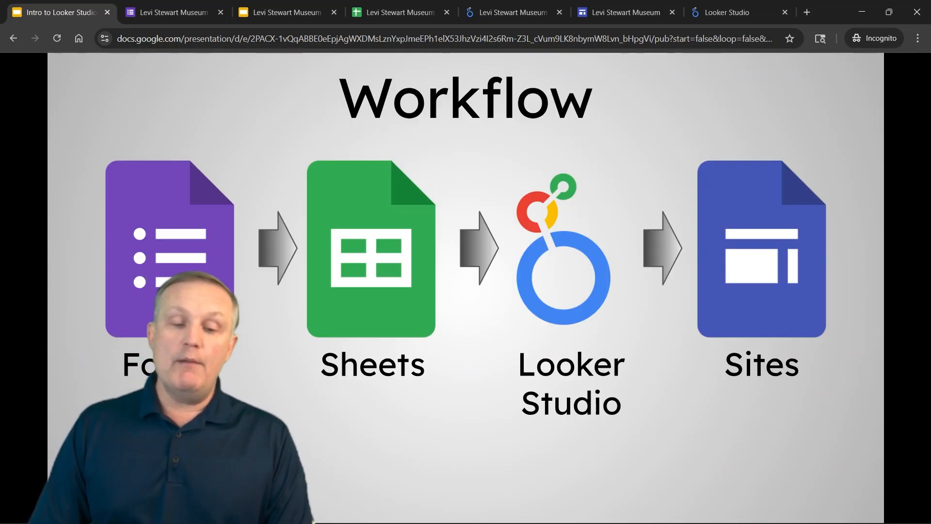
{"action": "key", "text": "alt+Tab"}
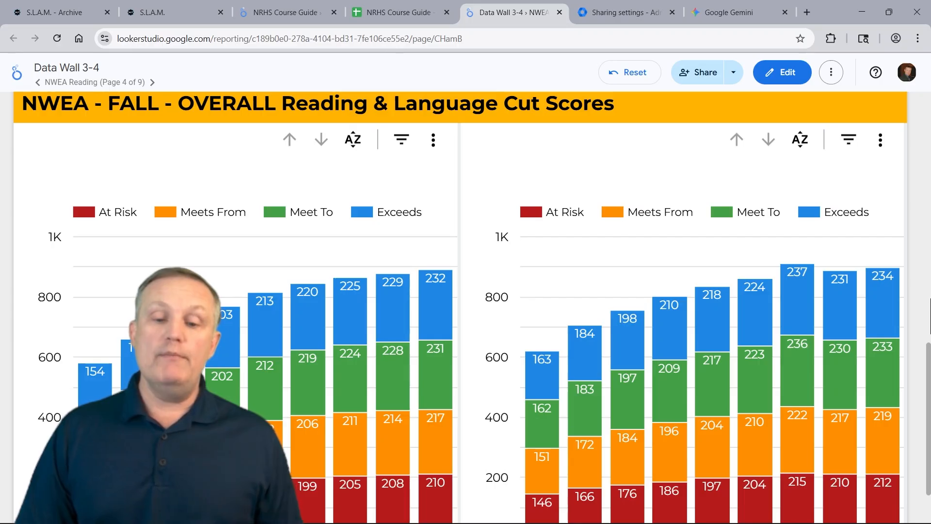
Review the Looker Studio sharing settings in the Admin console
{"action": "left_click", "coordinate": [623, 10]}
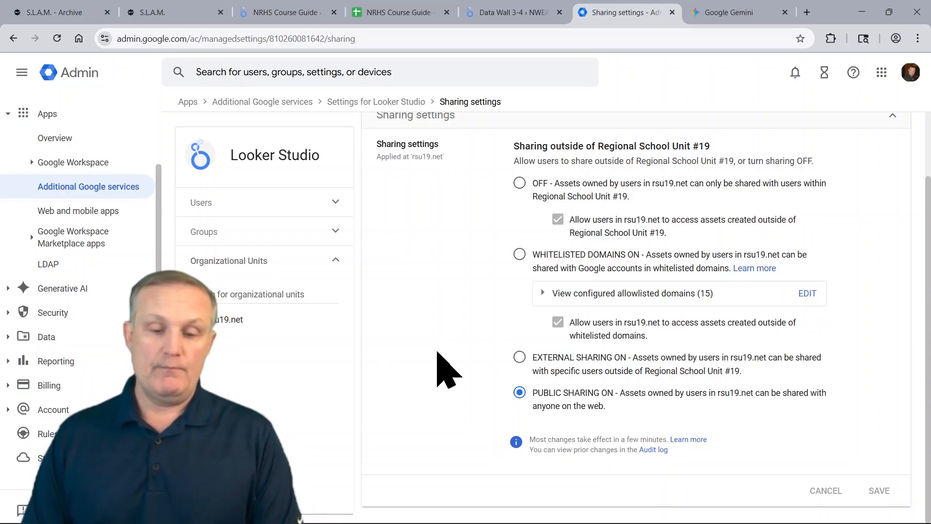
{"action": "key", "text": "alt+Tab"}
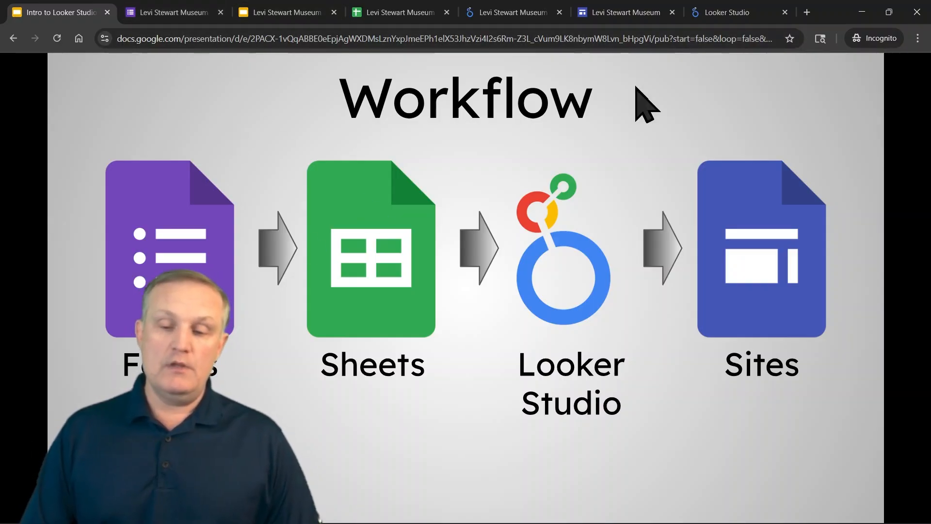
{"action": "key", "text": "Right"}
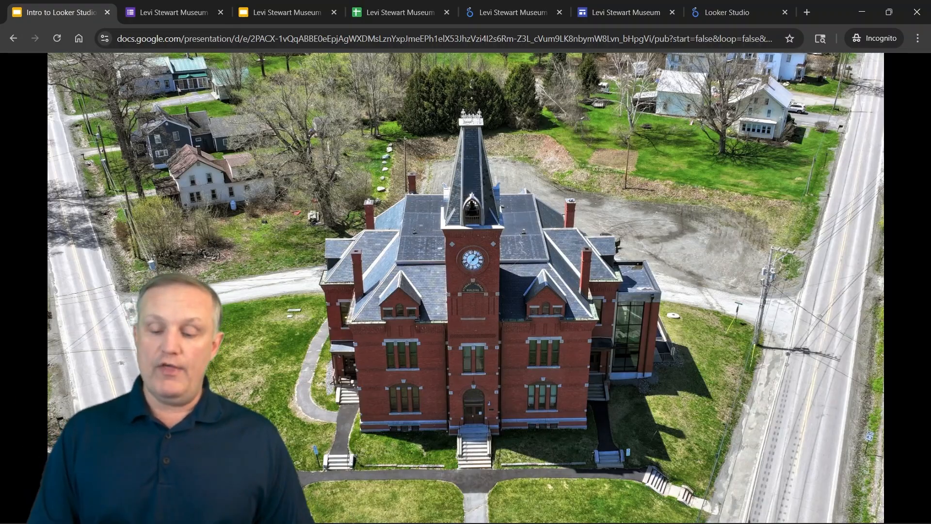
{"action": "key", "text": "Right"}
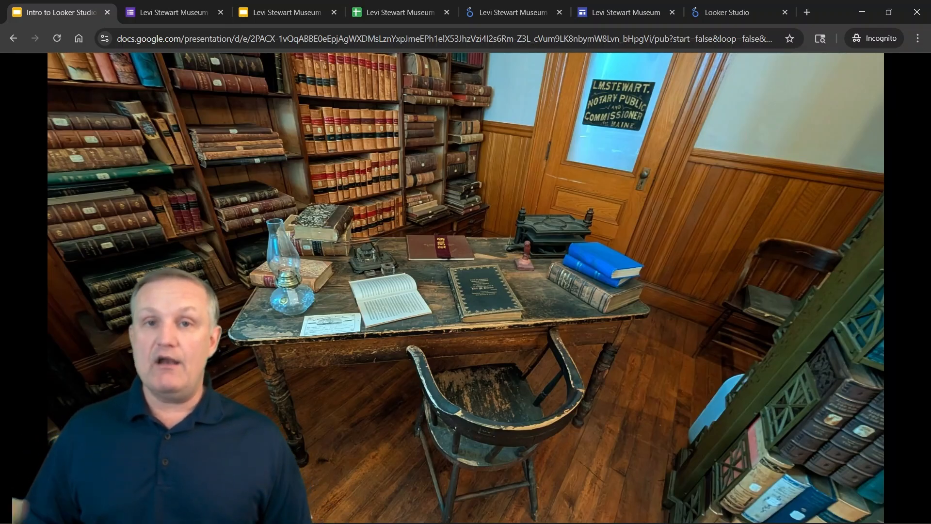
{"action": "key", "text": "Right"}
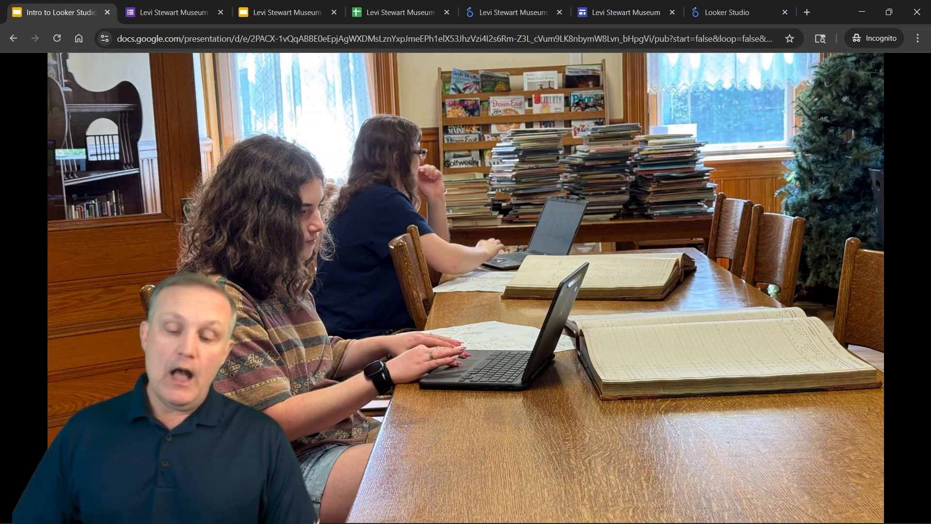
{"action": "key", "text": "Right"}
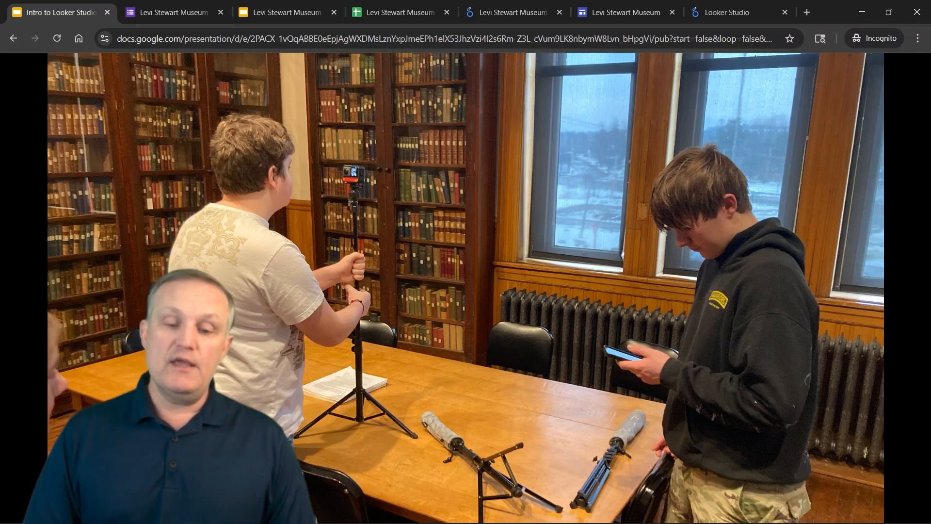
{"action": "key", "text": "Right"}
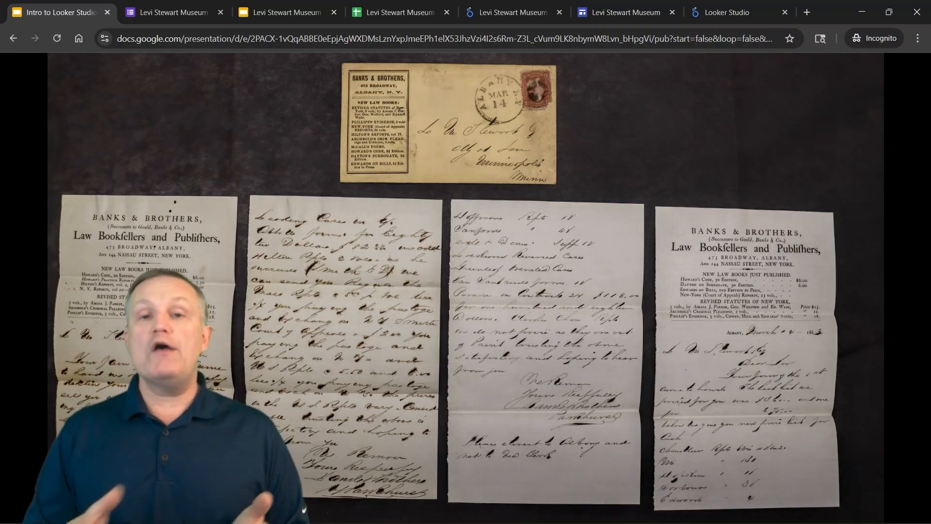
Copy the responder link of the Levi Stewart Museum Archive form
{"action": "left_click", "coordinate": [168, 14]}
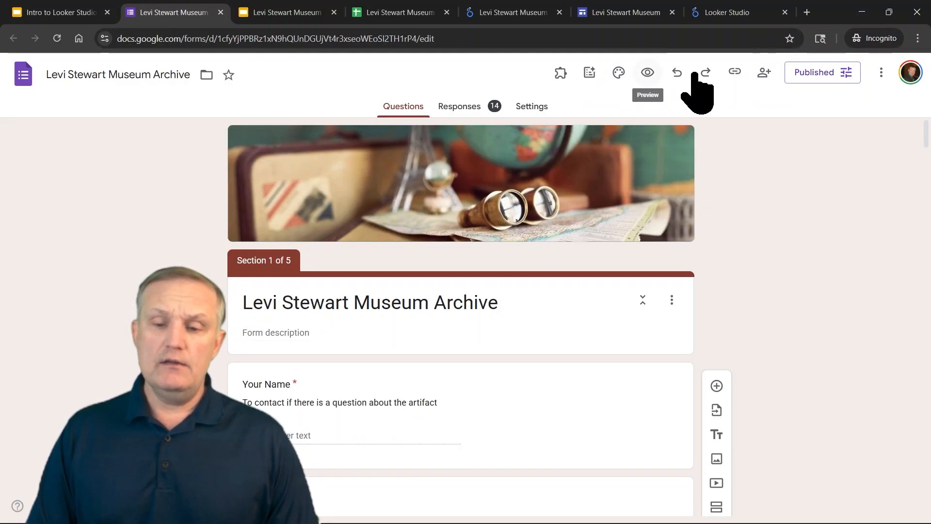
{"action": "left_click", "coordinate": [735, 72]}
{"action": "left_click", "coordinate": [892, 149]}
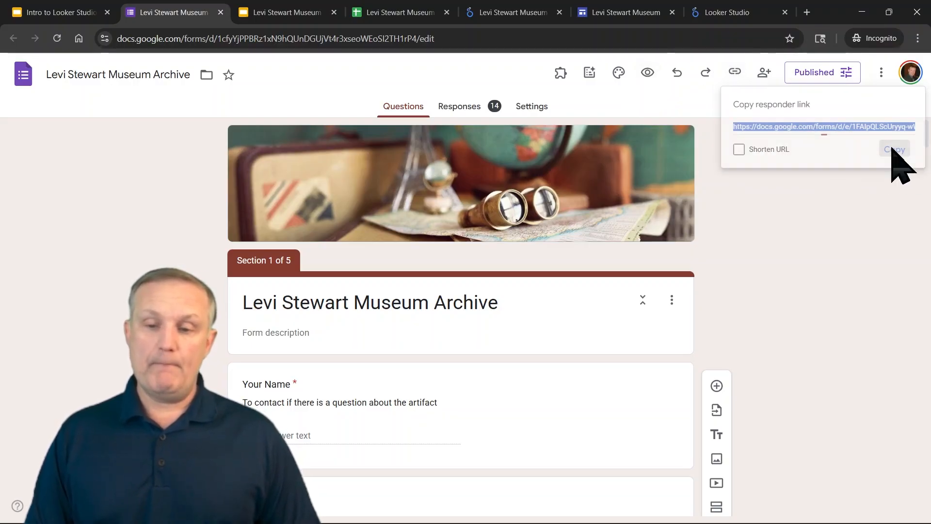
Open the copied form responder link in a new tab
{"action": "left_click", "coordinate": [807, 12]}
{"action": "key", "text": "ctrl+v"}
{"action": "key", "text": "Return"}
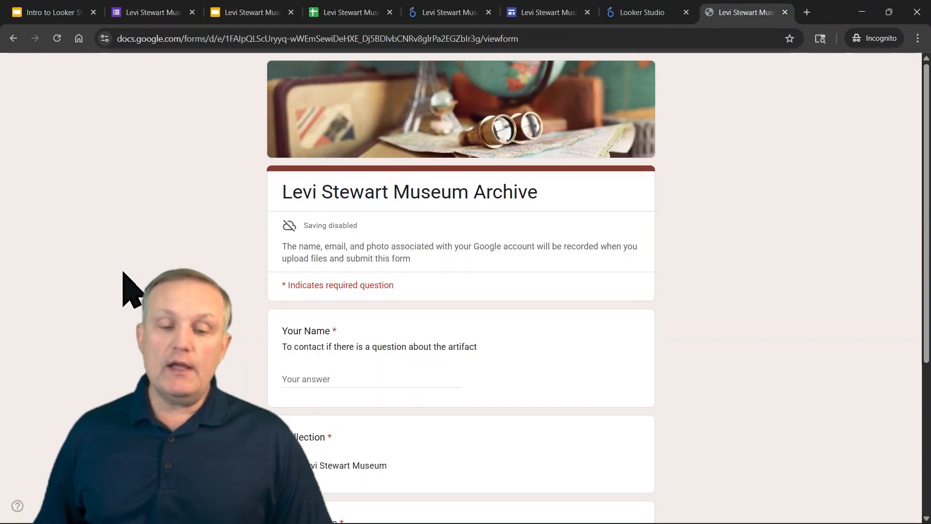
Enter the respondent's first name in the form's Your Name field
{"action": "scroll", "coordinate": [482, 339], "scroll_direction": "down", "scroll_amount": 5}
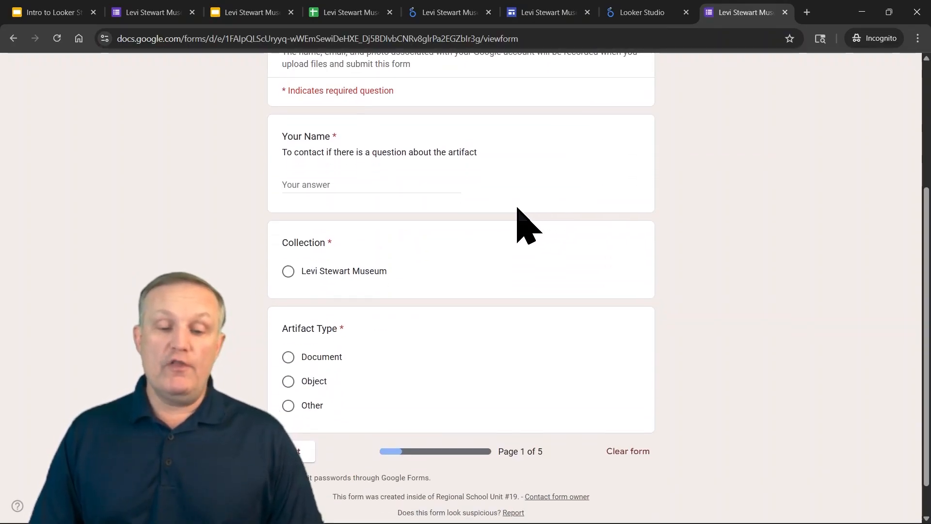
{"action": "left_click", "coordinate": [343, 144]}
{"action": "type", "text": "Kern"}
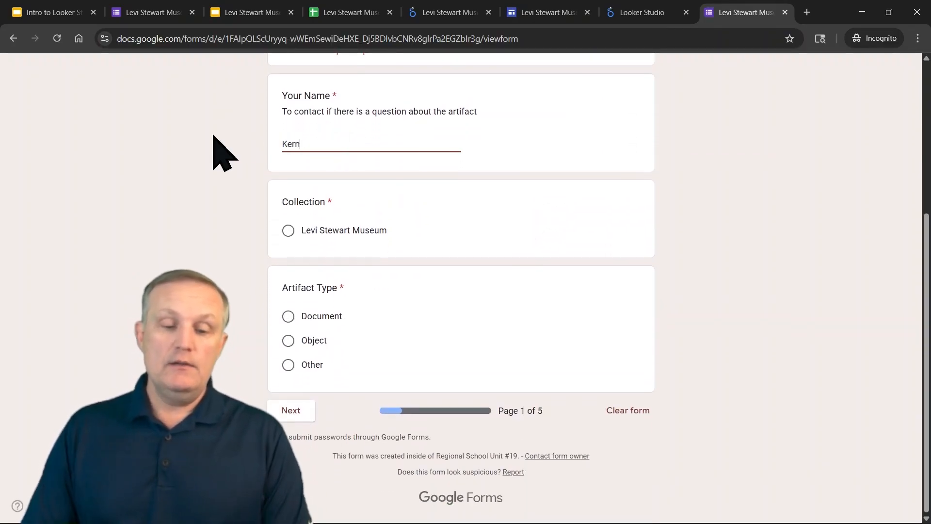
Choose the Levi Stewart Museum collection and the Document artifact type, then continue to the next form page
{"action": "left_click", "coordinate": [288, 231]}
{"action": "left_click", "coordinate": [288, 316]}
{"action": "left_click", "coordinate": [291, 411]}
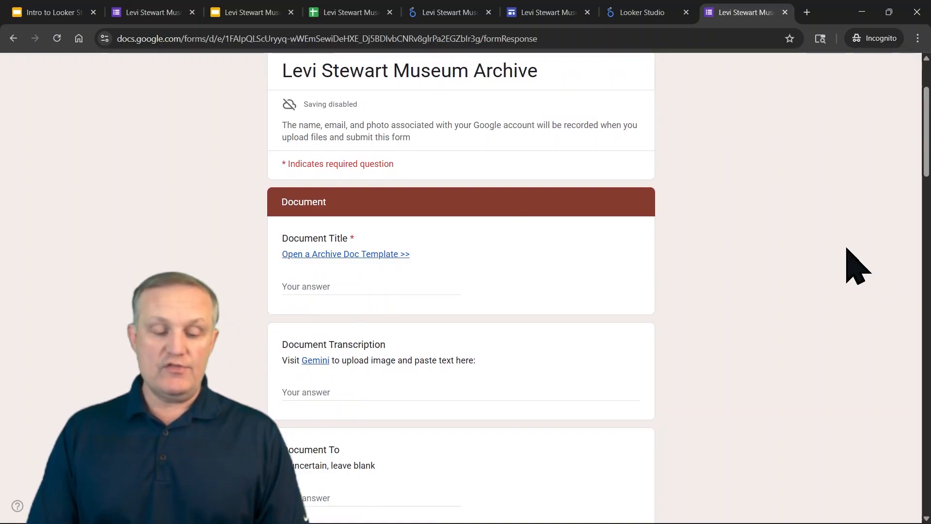
Enter Title as the answer to the Document Title question
{"action": "key", "text": "ctrl+plus"}
{"action": "key", "text": "ctrl+plus"}
{"action": "key", "text": "ctrl+plus"}
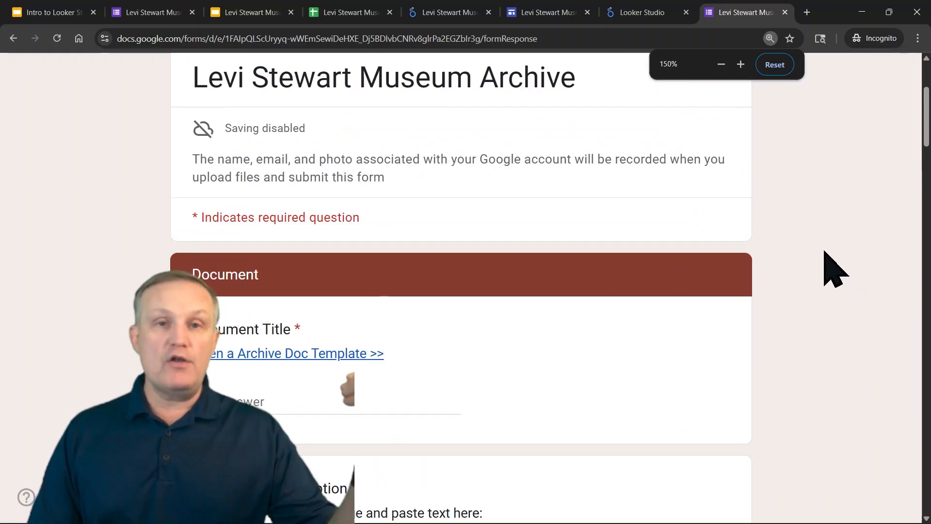
{"action": "scroll", "coordinate": [759, 374], "scroll_direction": "down", "scroll_amount": 2}
{"action": "left_click", "coordinate": [228, 271]}
{"action": "type", "text": "Title"}
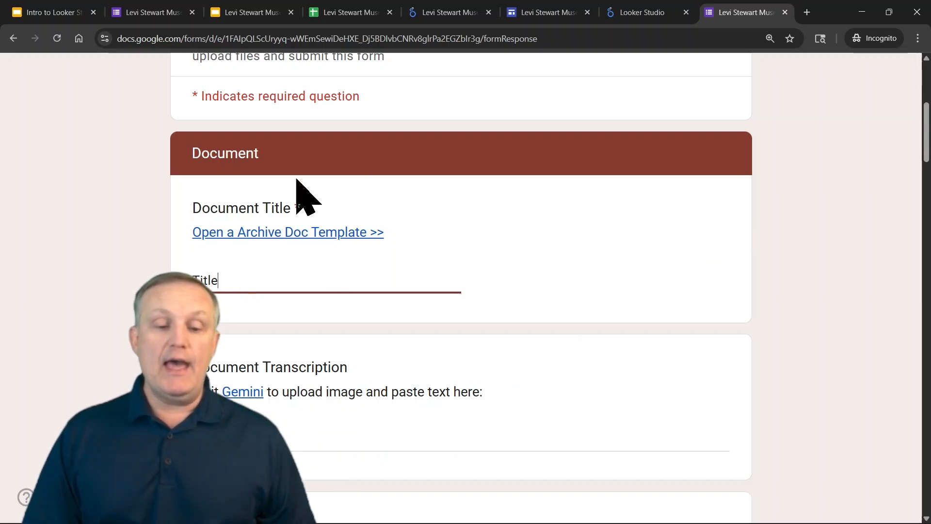
Make a copy of the Artifact Template document from the form's Archive Doc Template link
{"action": "left_click", "coordinate": [296, 234]}
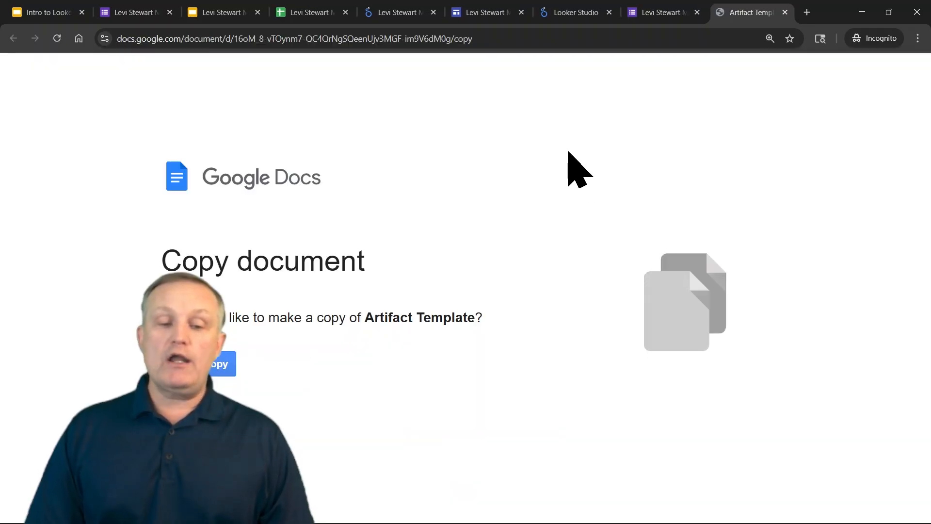
{"action": "left_click", "coordinate": [216, 372]}
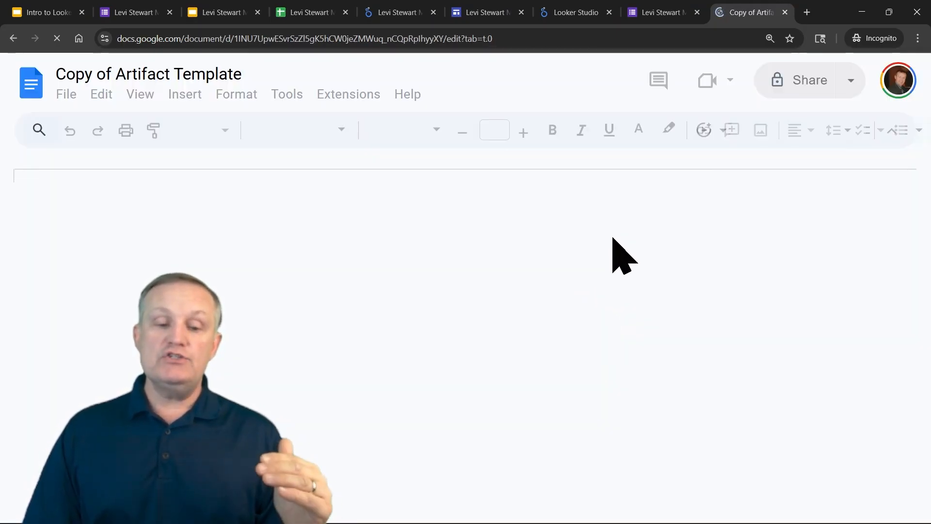
Review the copied artifact template and the Gemini transcription of a sample letter, then return to the form
{"action": "scroll", "coordinate": [684, 315], "scroll_direction": "down", "scroll_amount": 4}
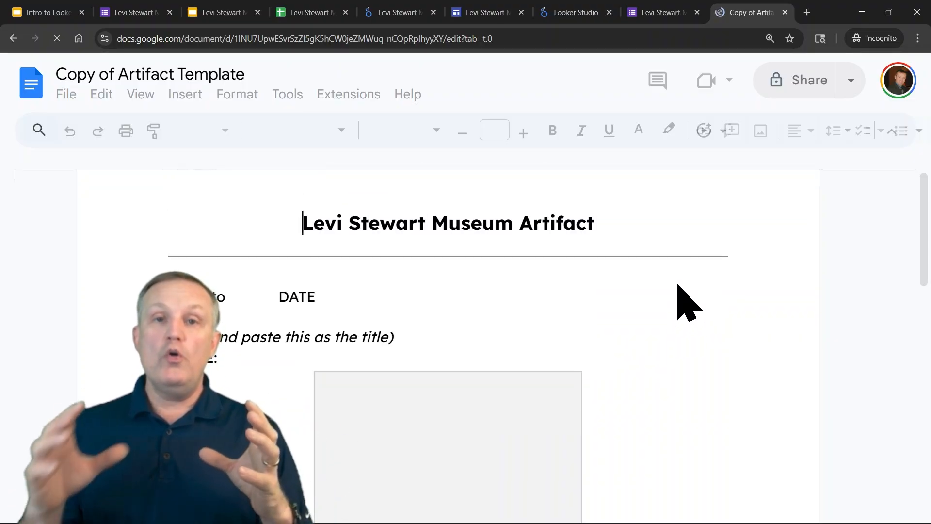
{"action": "key", "text": "alt+Tab"}
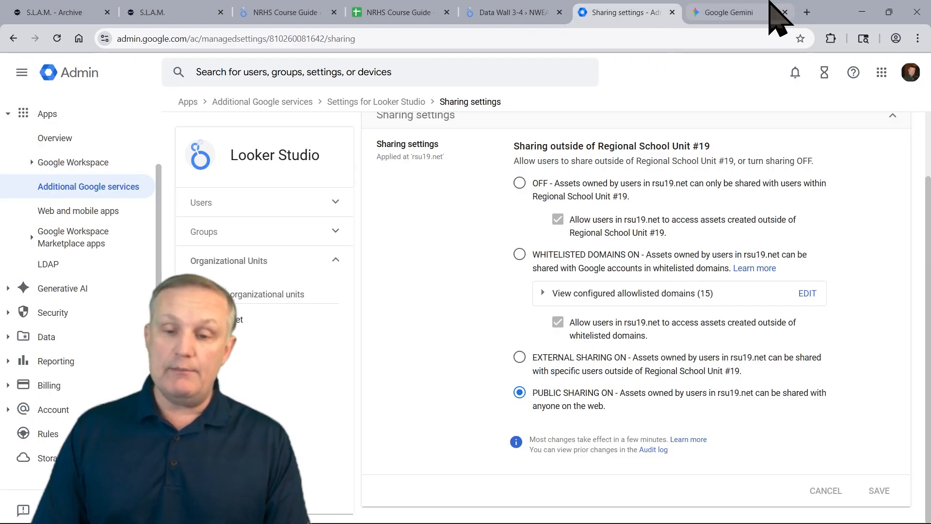
{"action": "left_click", "coordinate": [747, 12]}
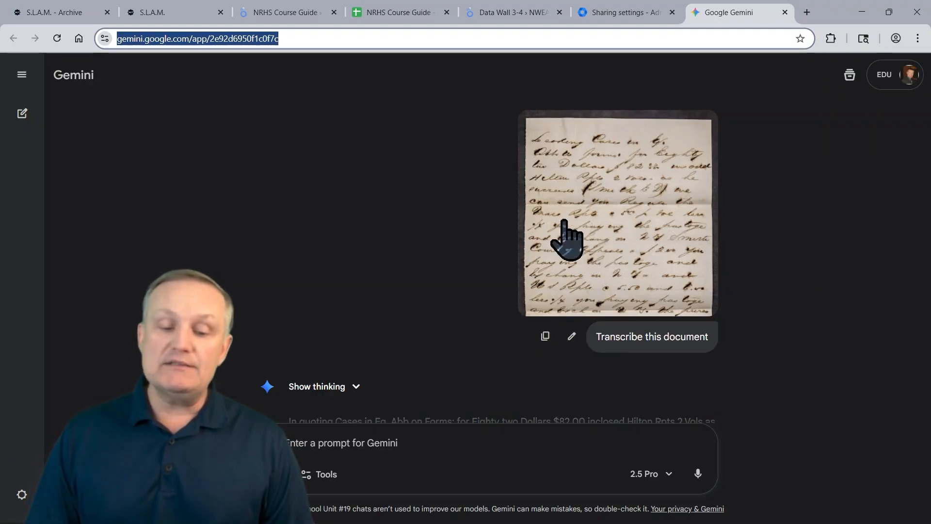
{"action": "scroll", "coordinate": [432, 184], "scroll_direction": "down", "scroll_amount": 3}
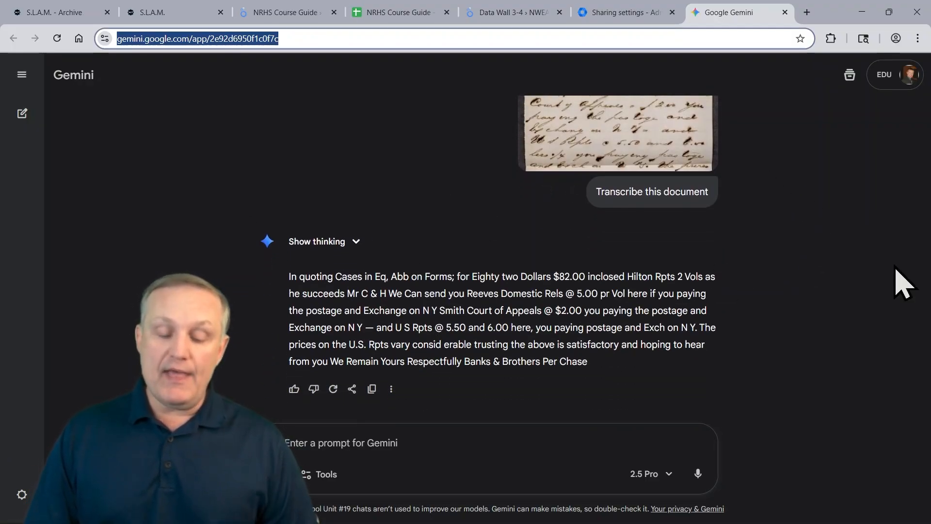
{"action": "key", "text": "alt+Tab"}
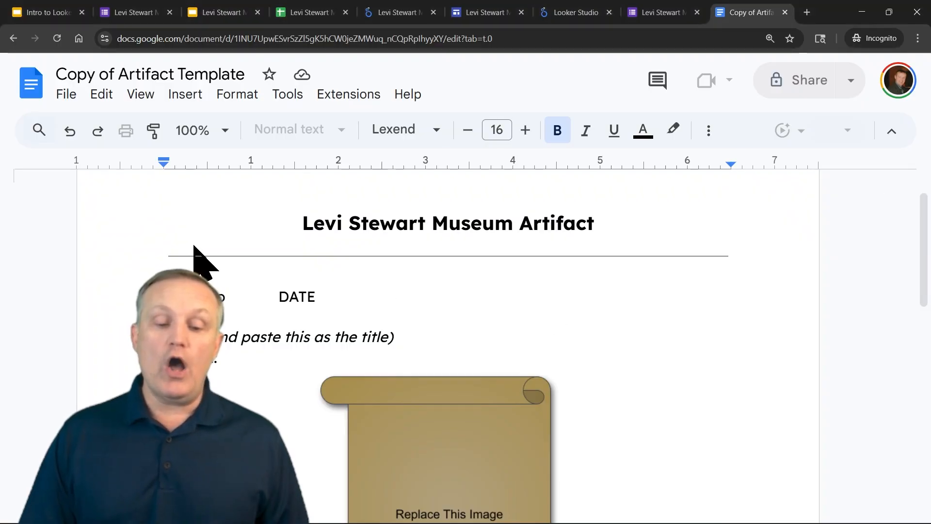
{"action": "scroll", "coordinate": [285, 309], "scroll_direction": "down", "scroll_amount": 5}
{"action": "scroll", "coordinate": [284, 301], "scroll_direction": "down", "scroll_amount": 4}
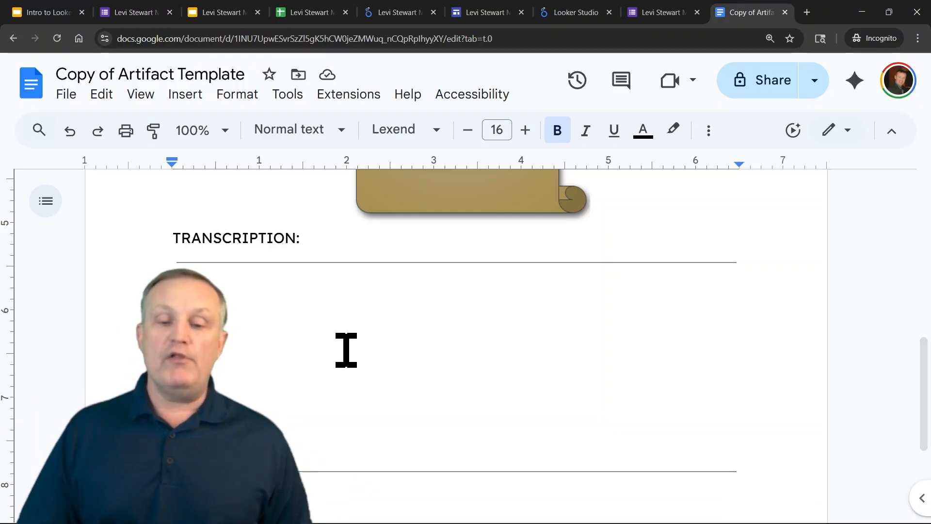
{"action": "left_click", "coordinate": [639, 16]}
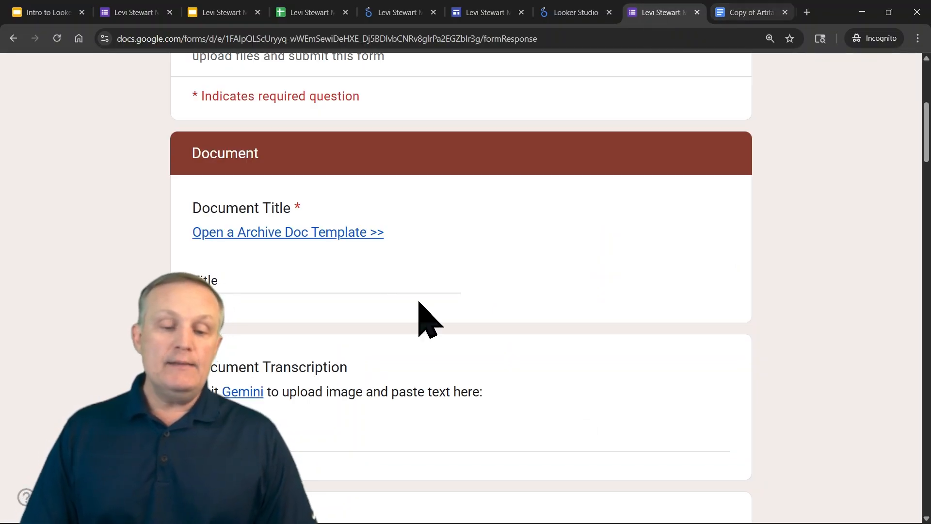
Scroll through the remaining form questions and view the linked artifact slide deck
{"action": "scroll", "coordinate": [551, 312], "scroll_direction": "down", "scroll_amount": 5}
{"action": "left_click", "coordinate": [238, 196]}
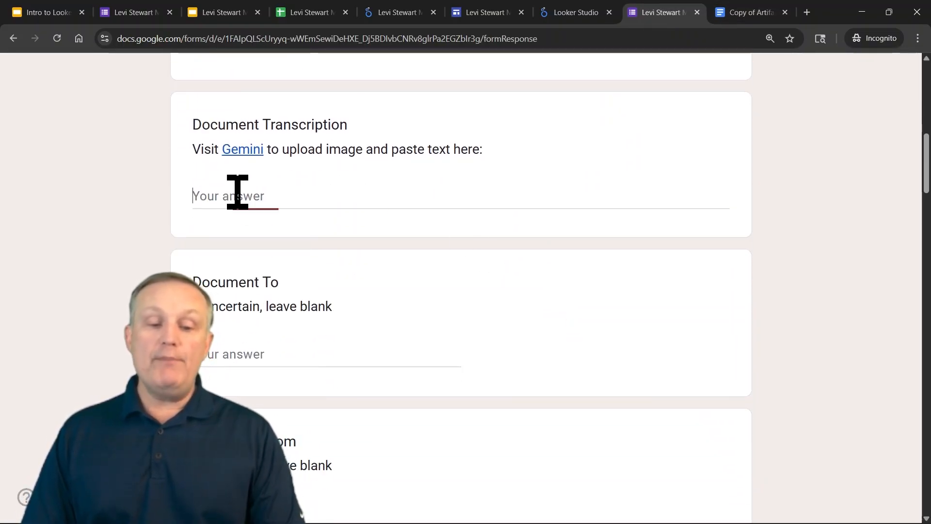
{"action": "scroll", "coordinate": [234, 194], "scroll_direction": "down", "scroll_amount": 4}
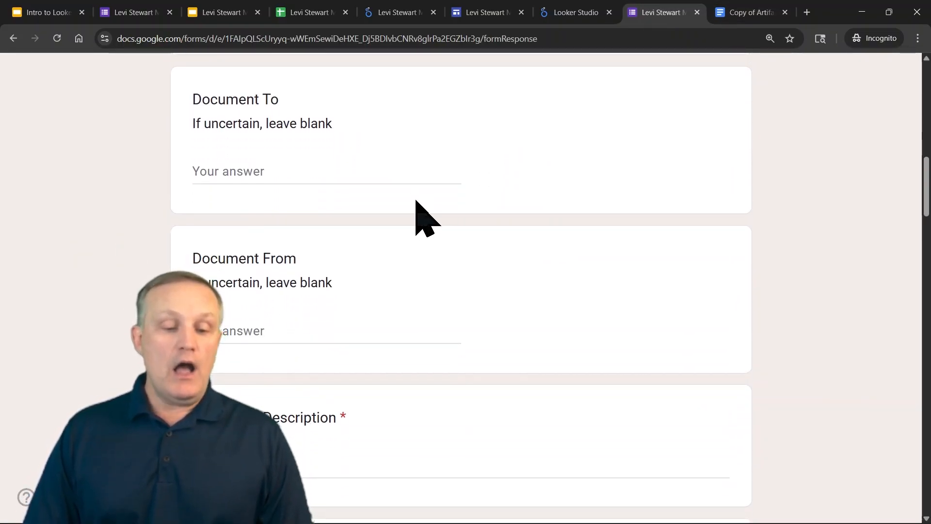
{"action": "scroll", "coordinate": [426, 218], "scroll_direction": "down", "scroll_amount": 12}
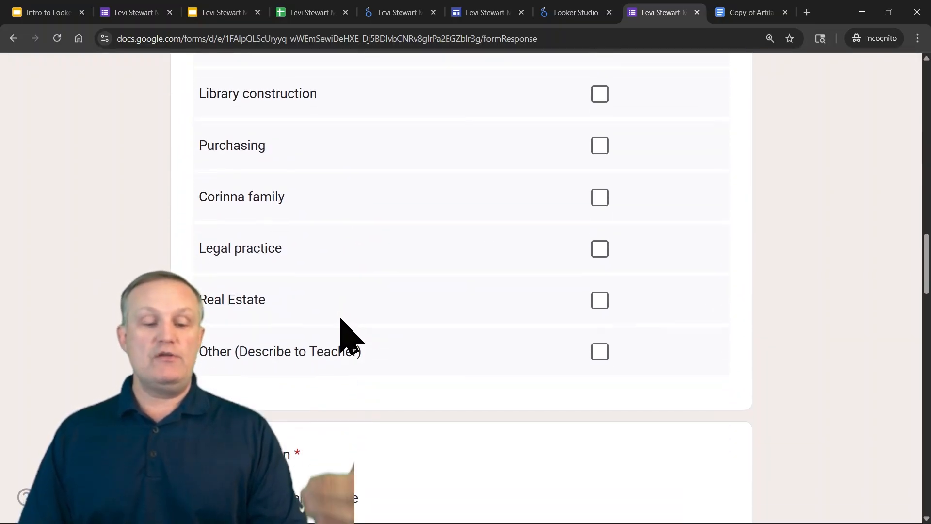
{"action": "scroll", "coordinate": [437, 264], "scroll_direction": "down", "scroll_amount": 5}
{"action": "scroll", "coordinate": [427, 417], "scroll_direction": "down", "scroll_amount": 3}
{"action": "scroll", "coordinate": [460, 388], "scroll_direction": "down", "scroll_amount": 3}
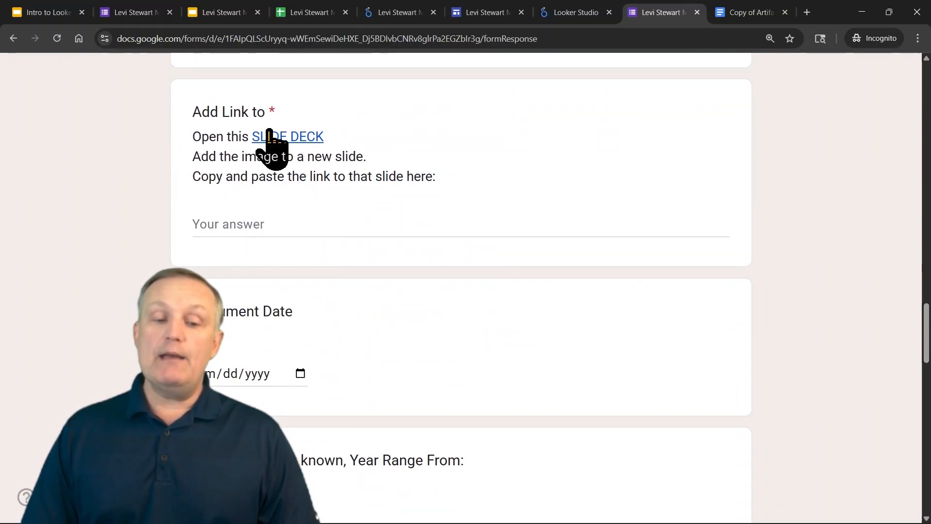
{"action": "left_click", "coordinate": [219, 13]}
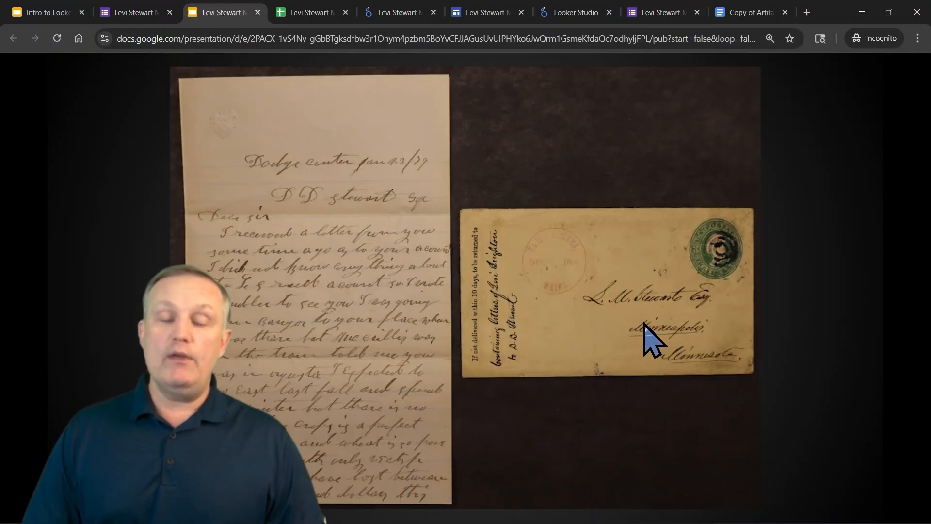
{"action": "left_click", "coordinate": [654, 12]}
{"action": "scroll", "coordinate": [271, 232], "scroll_direction": "down", "scroll_amount": 3}
{"action": "scroll", "coordinate": [388, 310], "scroll_direction": "down", "scroll_amount": 10}
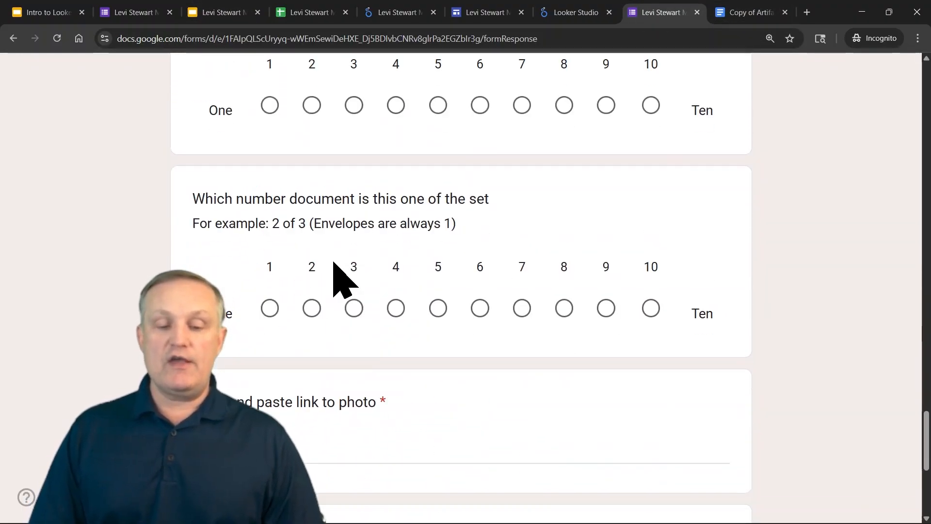
{"action": "scroll", "coordinate": [340, 276], "scroll_direction": "down", "scroll_amount": 7}
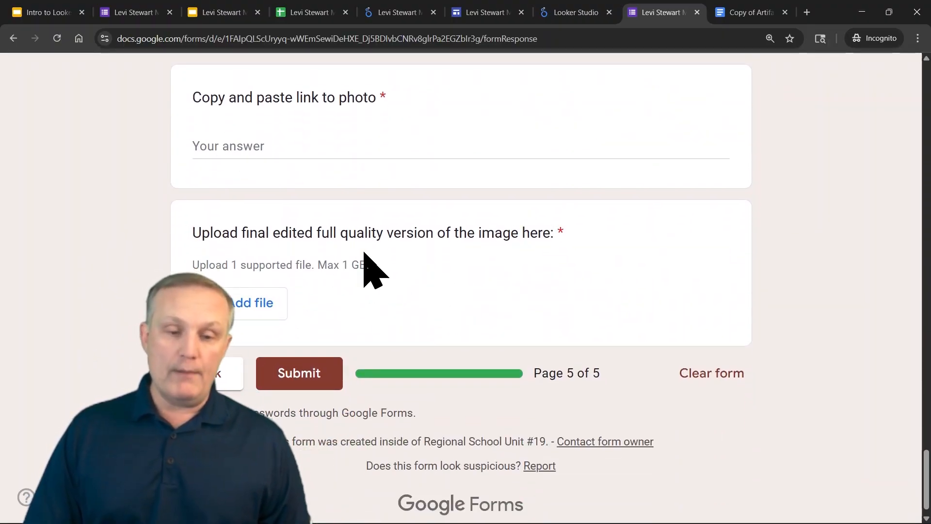
Examine the form responses in the Data and FILTERED sheets of the Levi Stewart Museum Archive spreadsheet
{"action": "left_click", "coordinate": [305, 13]}
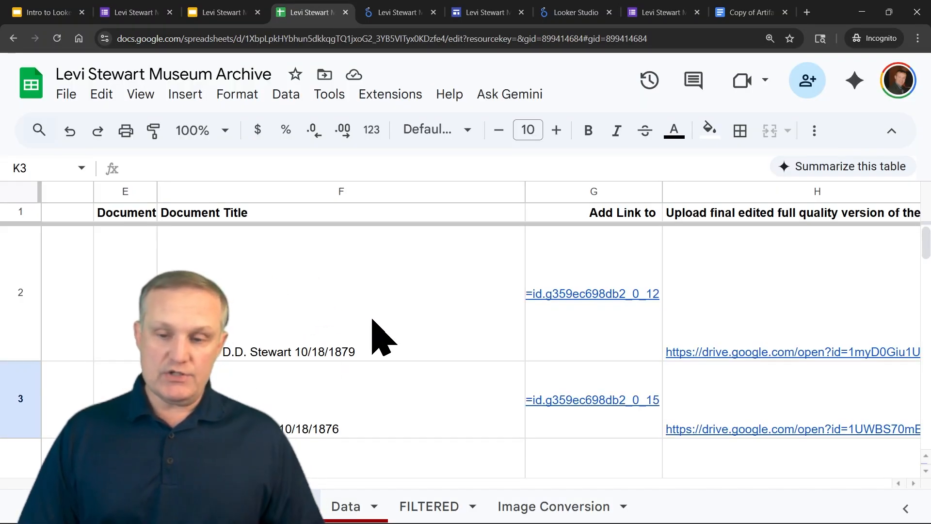
{"action": "left_click", "coordinate": [770, 38]}
{"action": "left_click", "coordinate": [775, 65]}
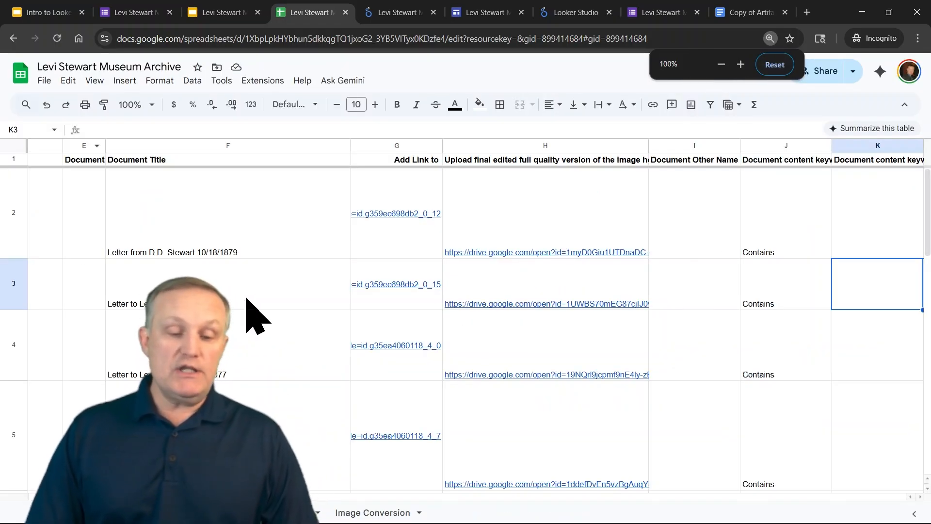
{"action": "left_click", "coordinate": [247, 299]}
{"action": "key", "text": "Home"}
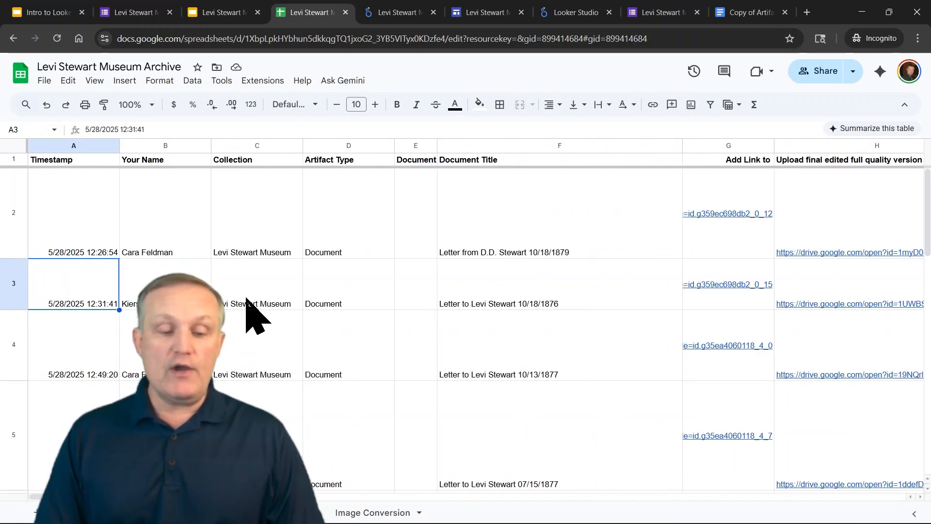
{"action": "key", "text": "Down"}
{"action": "key", "text": "Down"}
{"action": "key", "text": "Down"}
{"action": "key", "text": "Down"}
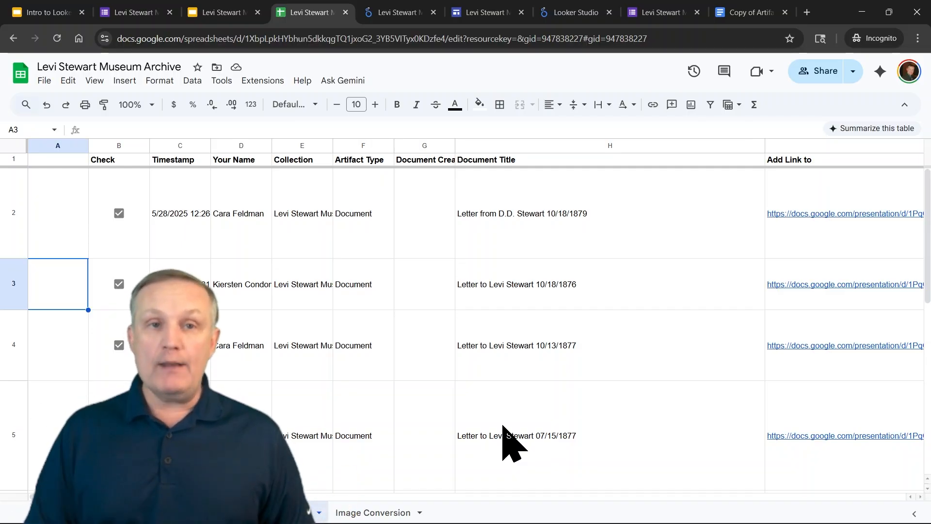
{"action": "key", "text": "Right"}
{"action": "key", "text": "Right"}
{"action": "key", "text": "Right"}
{"action": "key", "text": "Right"}
{"action": "key", "text": "Right"}
{"action": "key", "text": "Right"}
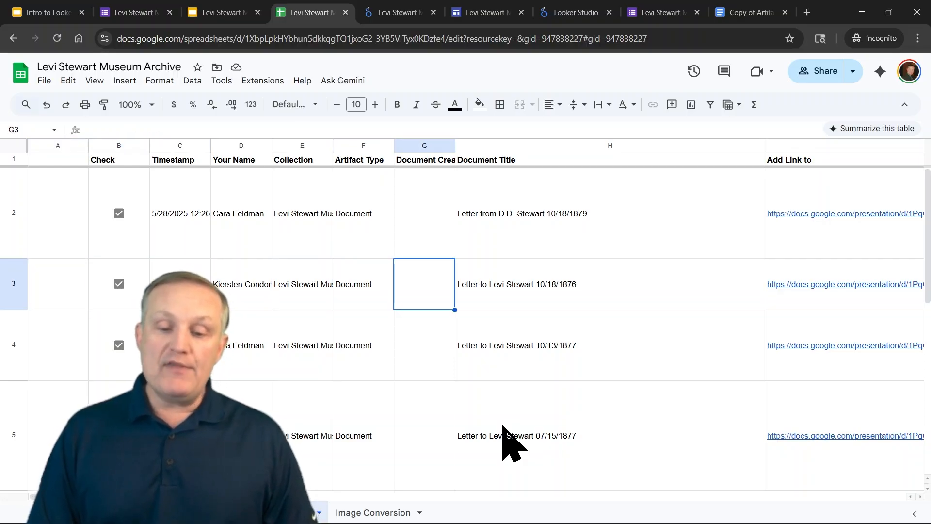
Inspect the Image Conversion sheet's pasted slide link and the formula that extracts the image link ID
{"action": "left_click", "coordinate": [214, 12]}
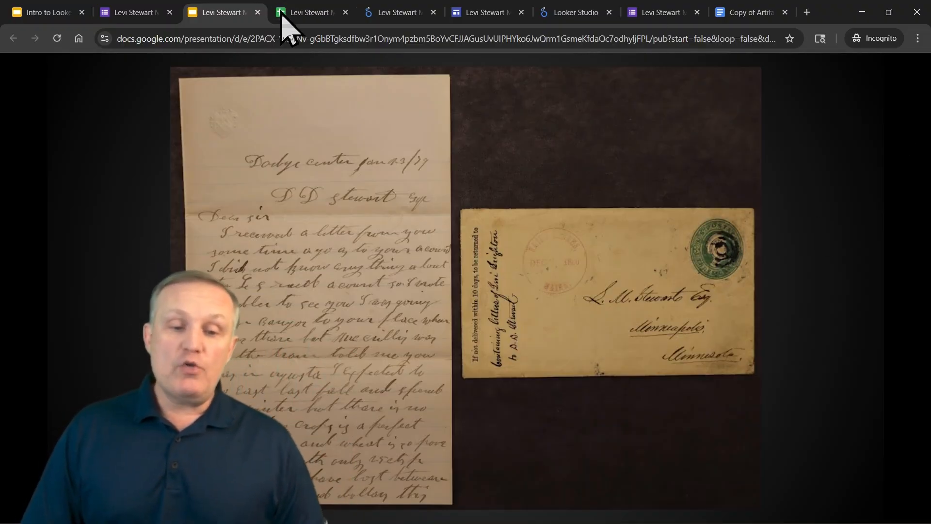
{"action": "left_click", "coordinate": [308, 13]}
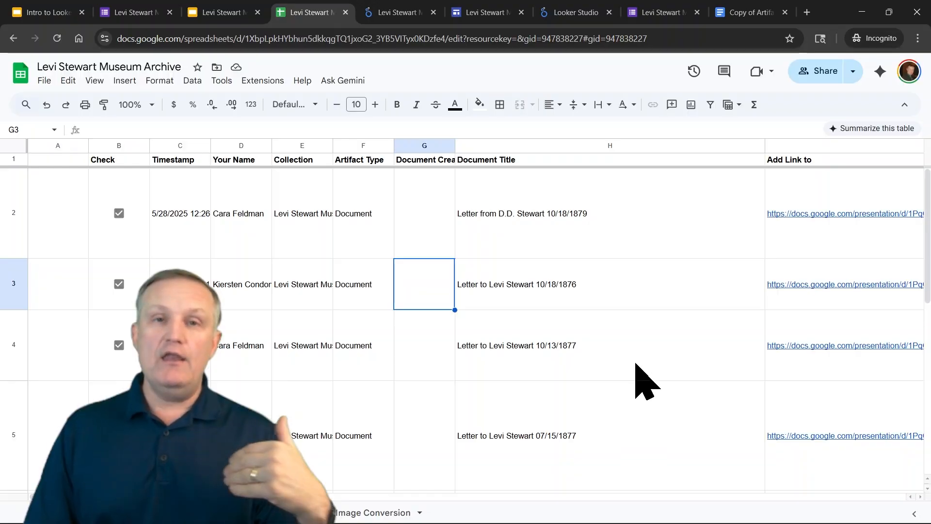
{"action": "left_click", "coordinate": [365, 512]}
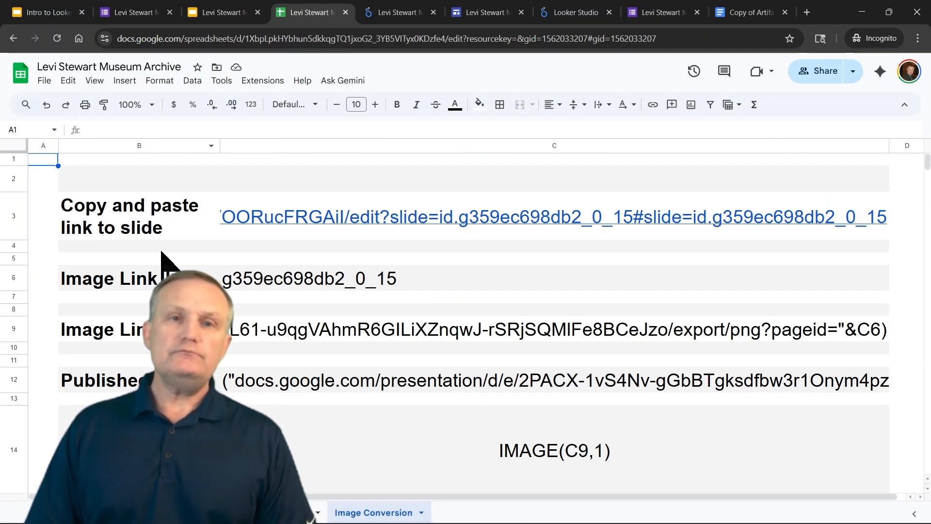
{"action": "left_click", "coordinate": [146, 233]}
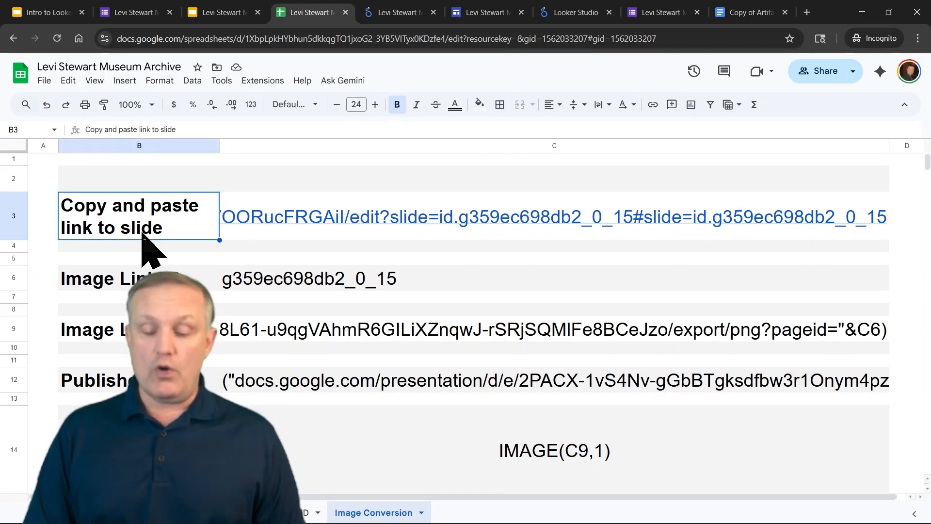
{"action": "key", "text": "Right"}
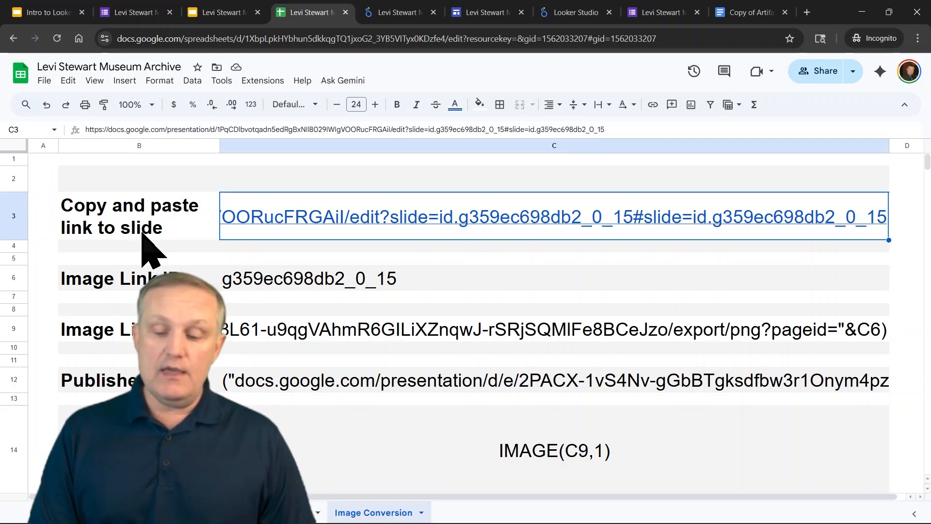
{"action": "key", "text": "Return"}
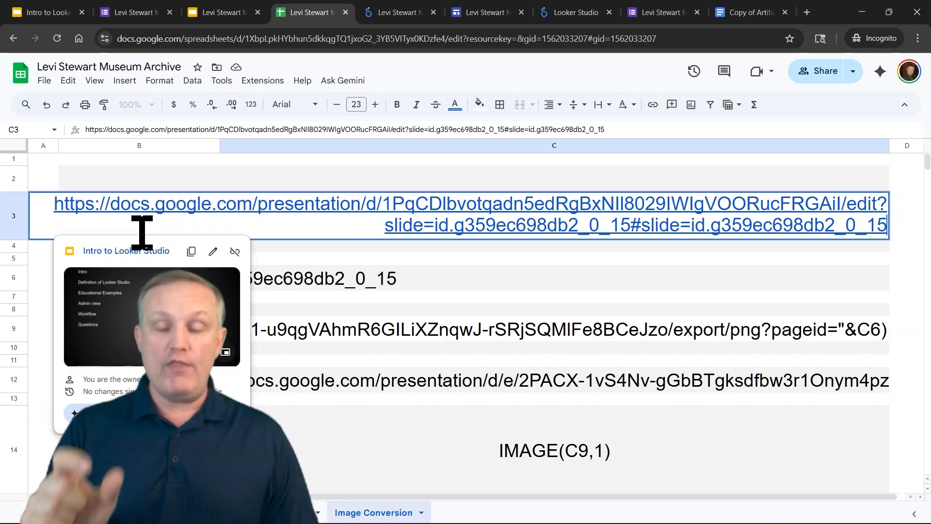
{"action": "key", "text": "Return"}
{"action": "key", "text": "Down"}
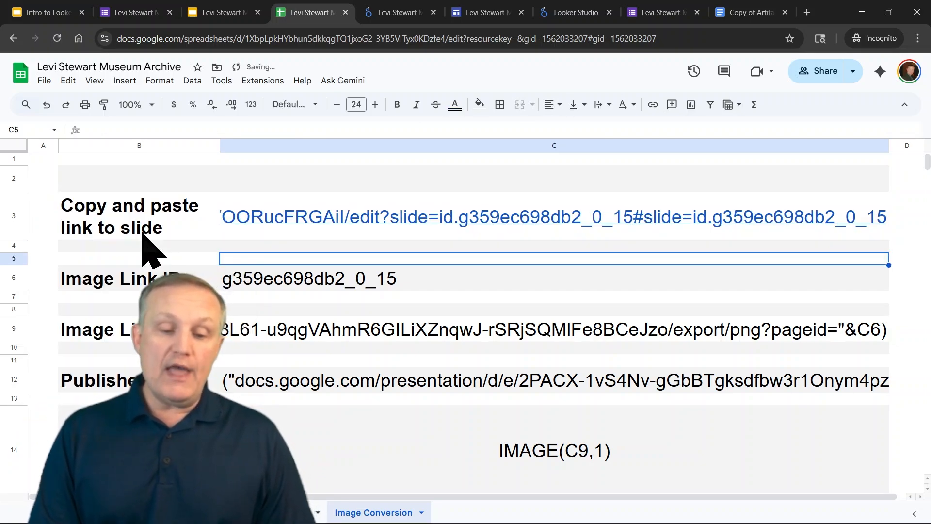
{"action": "key", "text": "Down"}
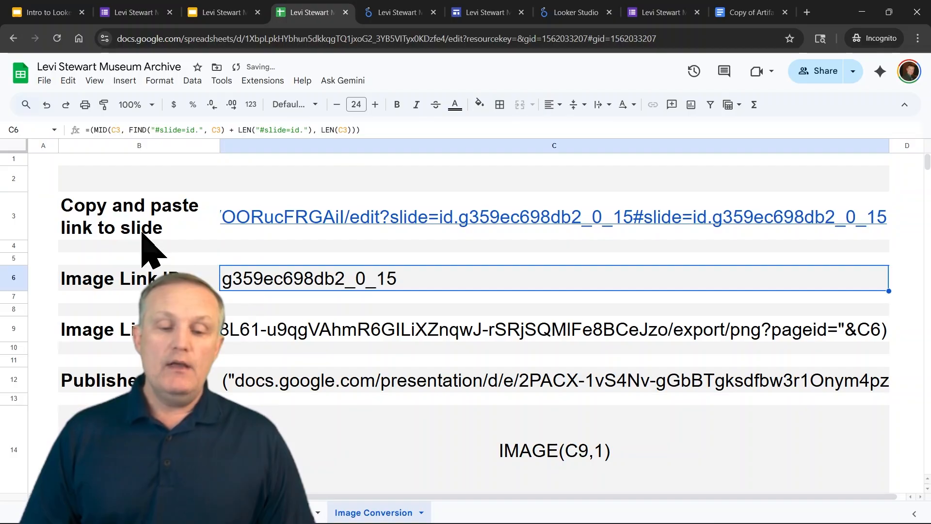
{"action": "key", "text": "Return"}
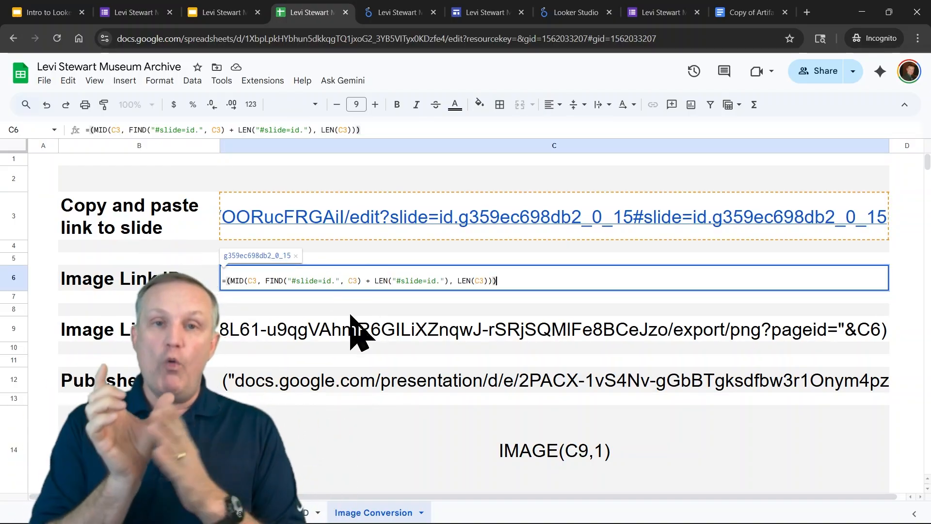
{"action": "key", "text": "Escape"}
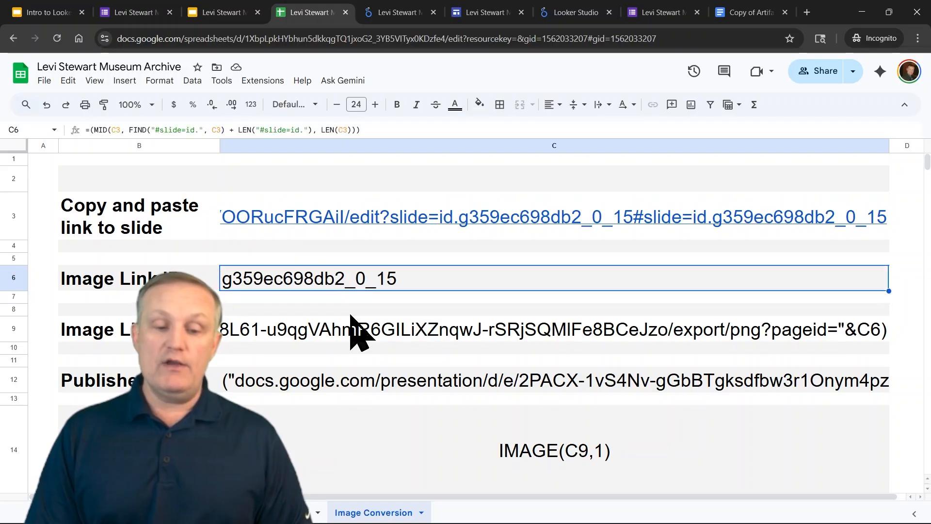
{"action": "key", "text": "Down"}
{"action": "key", "text": "Down"}
{"action": "key", "text": "Down"}
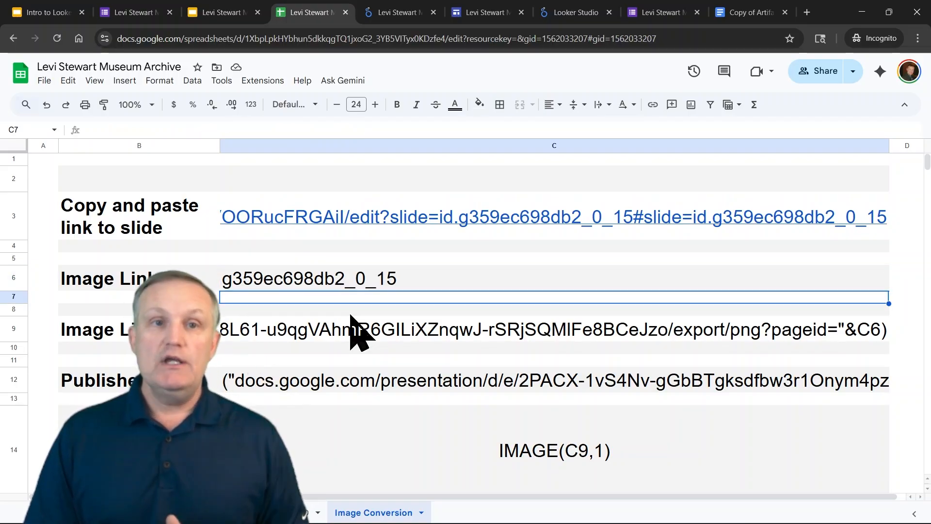
Turn the Image Link text in C9 into a working formula by prefixing it with an equals sign
{"action": "key", "text": "Return"}
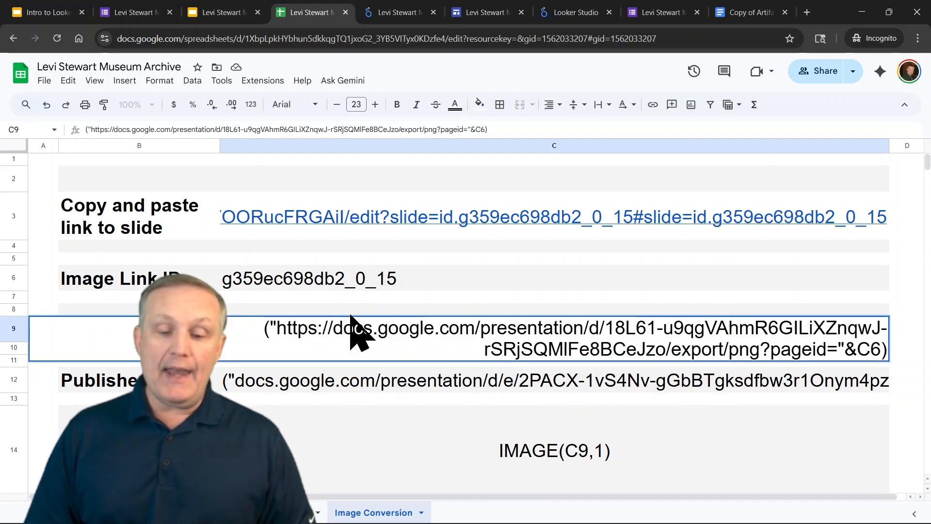
{"action": "key", "text": "Home"}
{"action": "type", "text": "="}
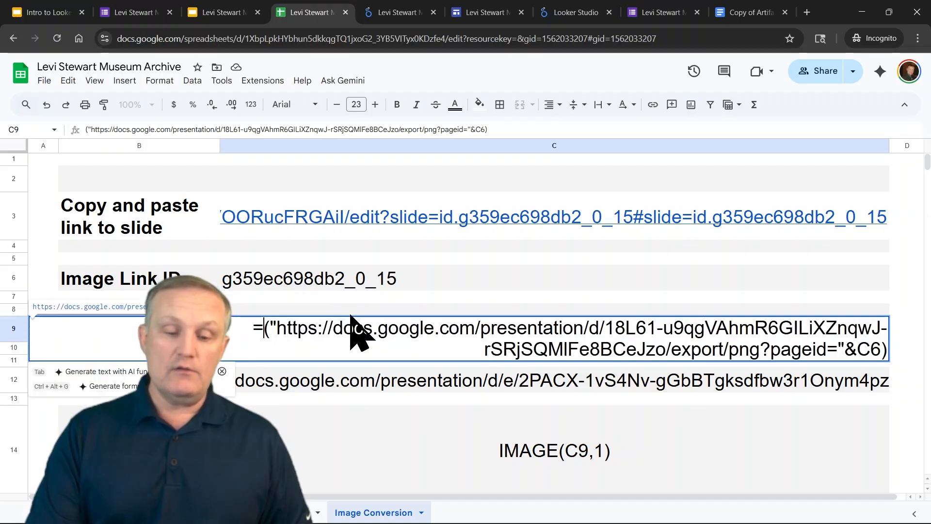
{"action": "key", "text": "Return"}
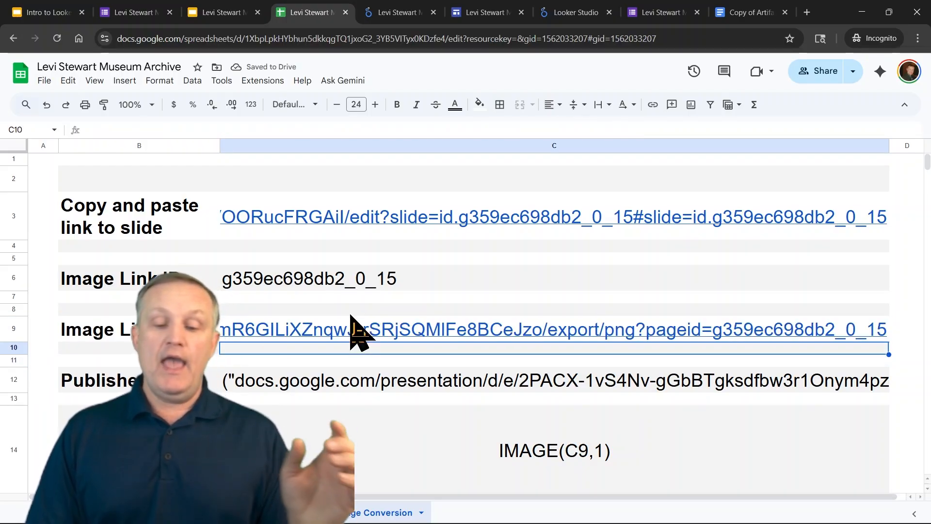
{"action": "key", "text": "Up"}
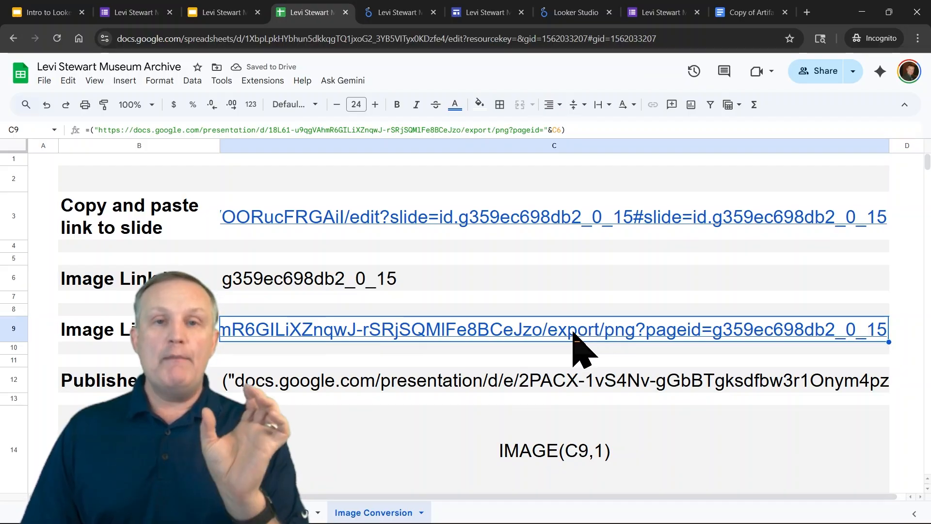
Open the preview of the linked slide image from the Image Link cell and close it
{"action": "mouse_move", "coordinate": [531, 324]}
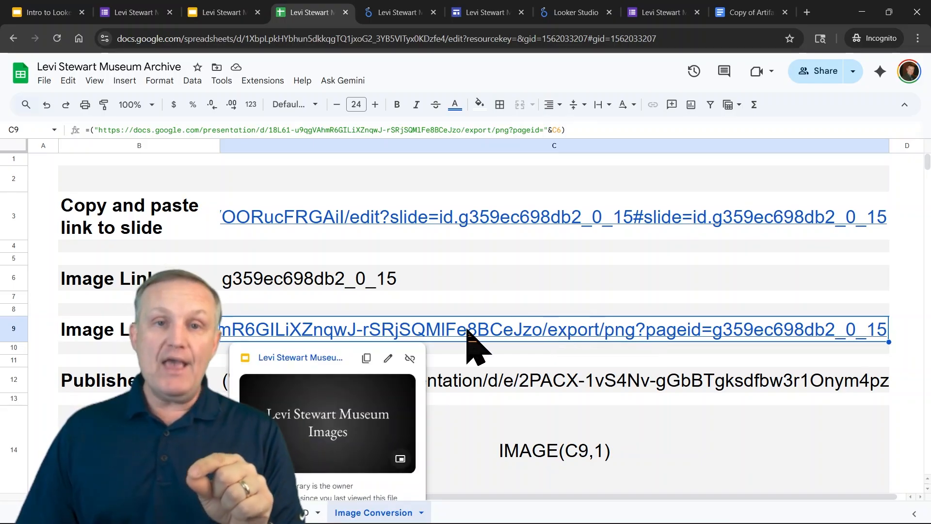
{"action": "left_click", "coordinate": [341, 404]}
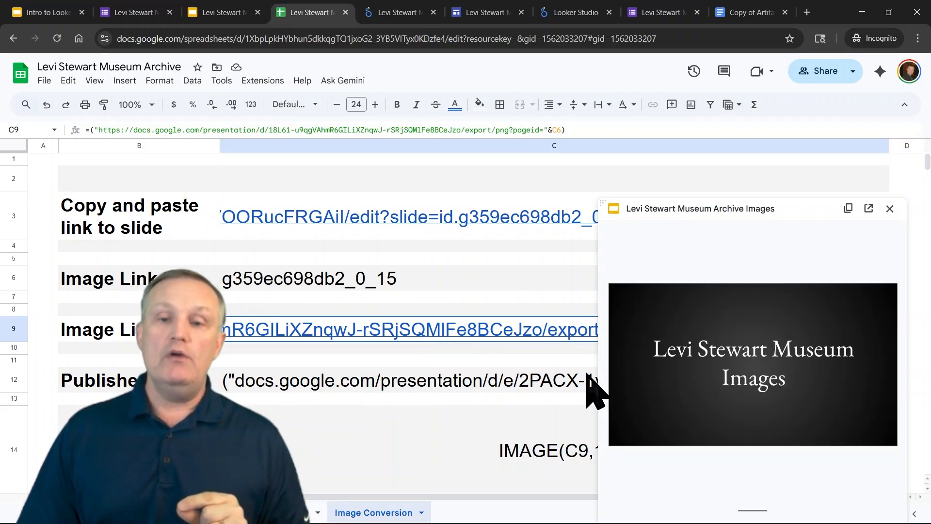
{"action": "left_click", "coordinate": [890, 209]}
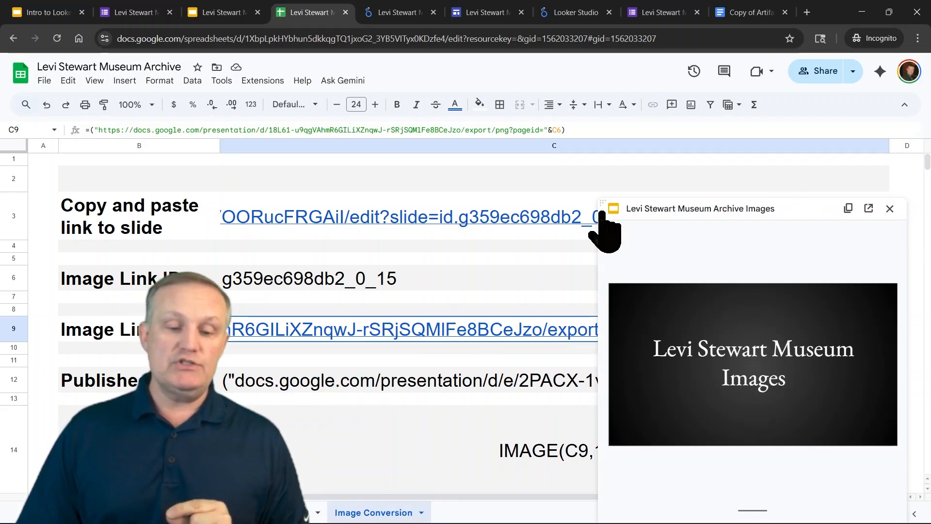
Convert the Published Link text in C12 into a formula by adding a leading equals sign
{"action": "left_click", "coordinate": [389, 383]}
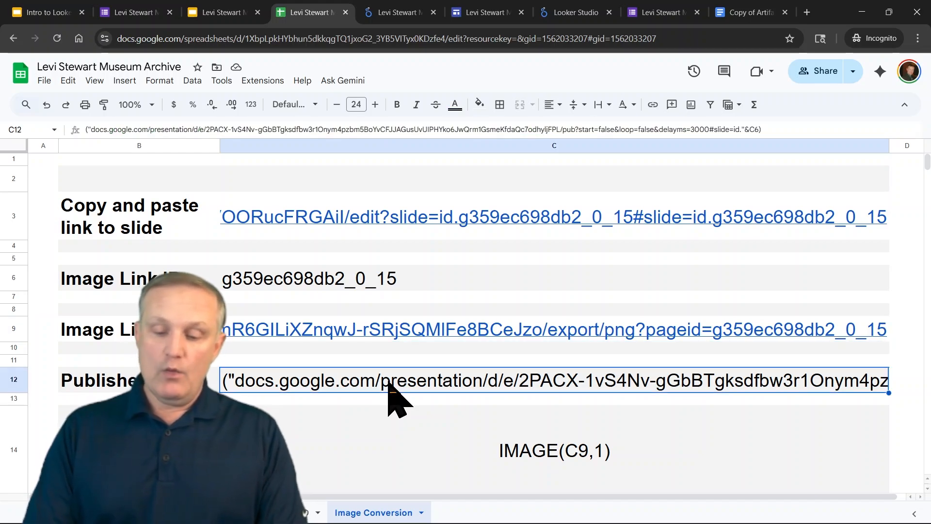
{"action": "double_click", "coordinate": [388, 383]}
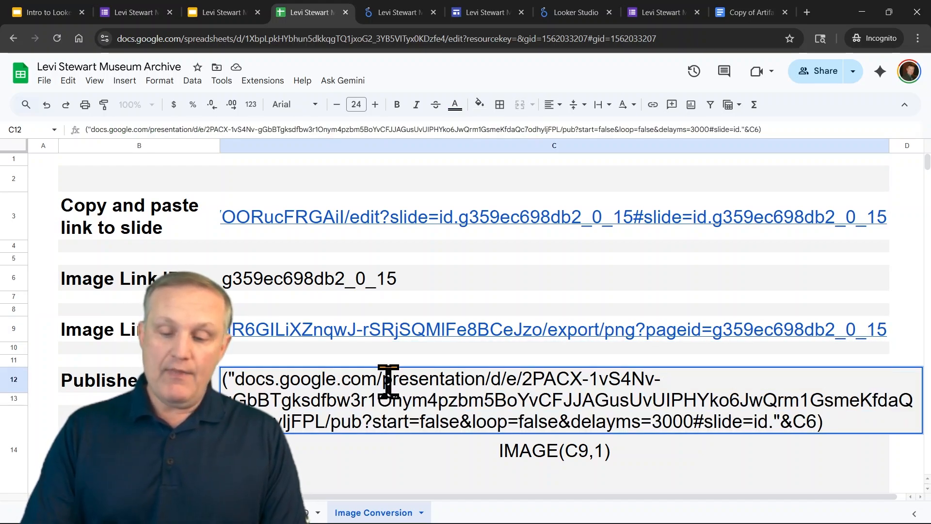
{"action": "key", "text": "Home"}
{"action": "type", "text": "="}
{"action": "key", "text": "Return"}
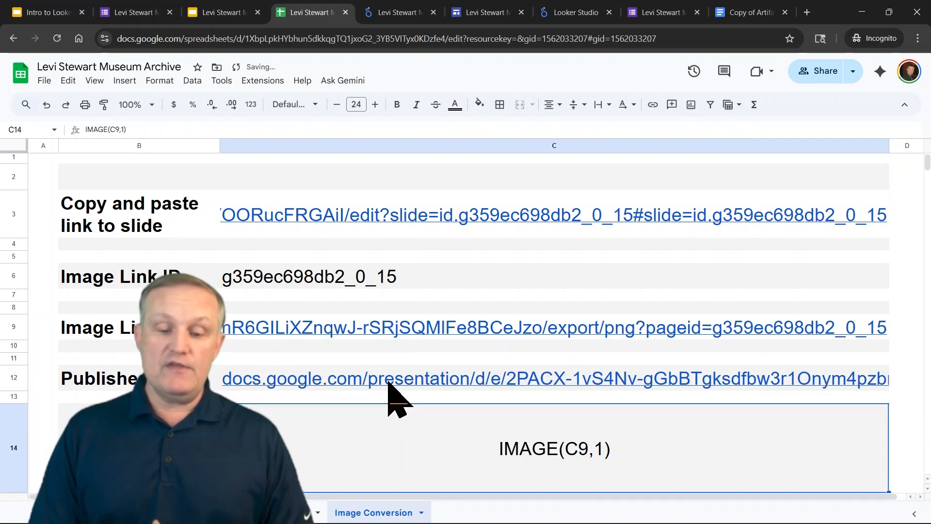
Turn the IMAGE(C9,1) text in the Show Image cell into a formula by adding an equals sign
{"action": "key", "text": "Return"}
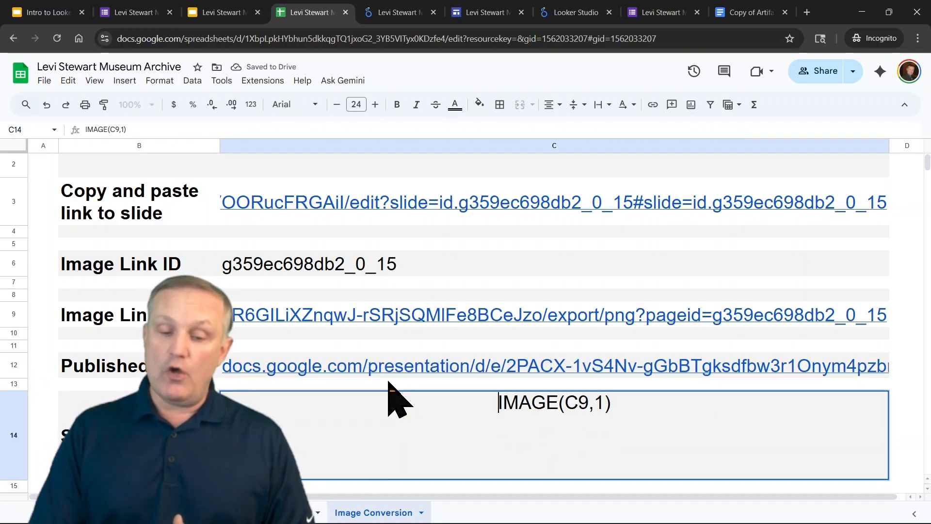
{"action": "key", "text": "Home"}
{"action": "type", "text": "="}
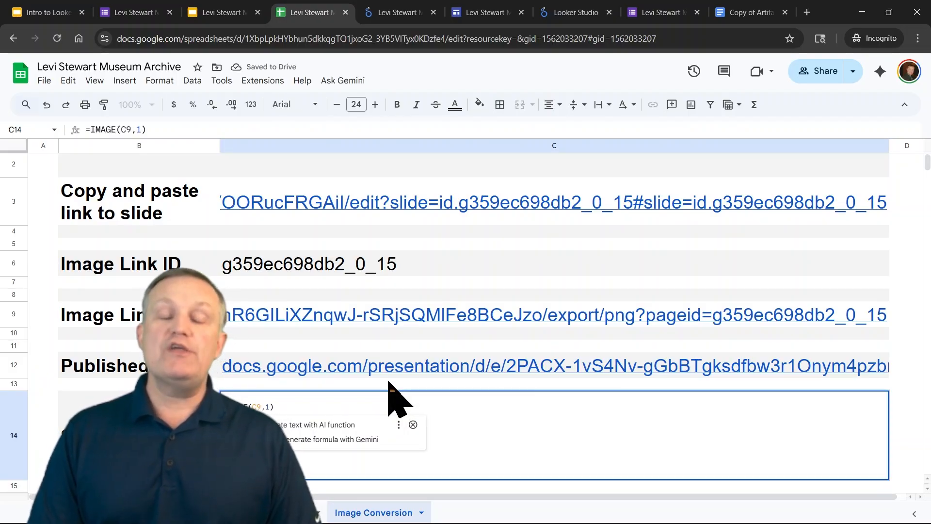
{"action": "key", "text": "Return"}
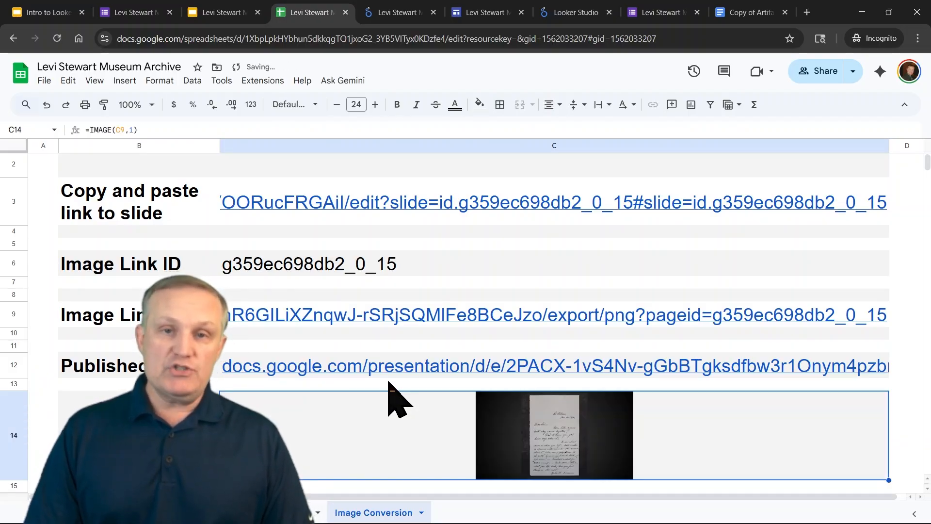
{"action": "key", "text": "Left"}
Switch to the Data sheet and inspect the Image Link ID, Image Link, Pub Link and Show Image columns
{"action": "scroll", "coordinate": [515, 364], "scroll_direction": "up", "scroll_amount": 1}
{"action": "scroll", "coordinate": [484, 343], "scroll_direction": "down", "scroll_amount": 3}
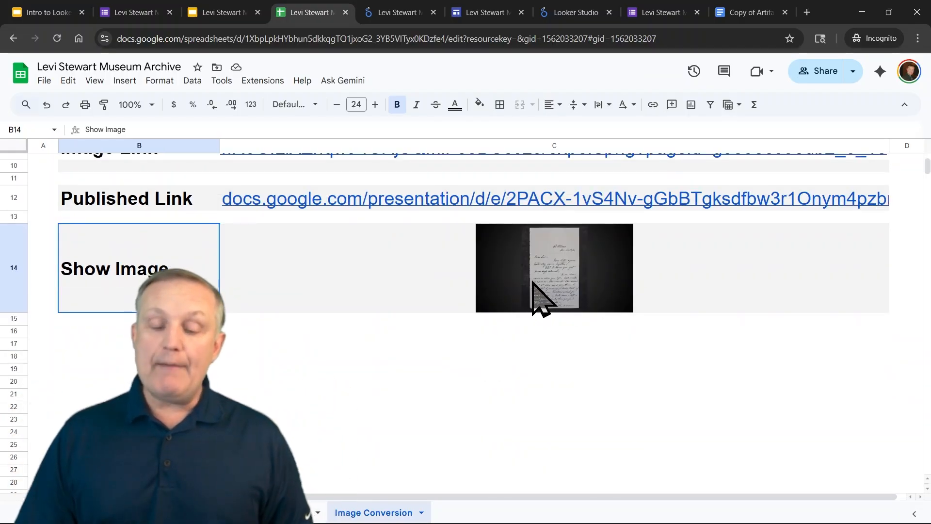
{"action": "scroll", "coordinate": [538, 291], "scroll_direction": "up", "scroll_amount": 3}
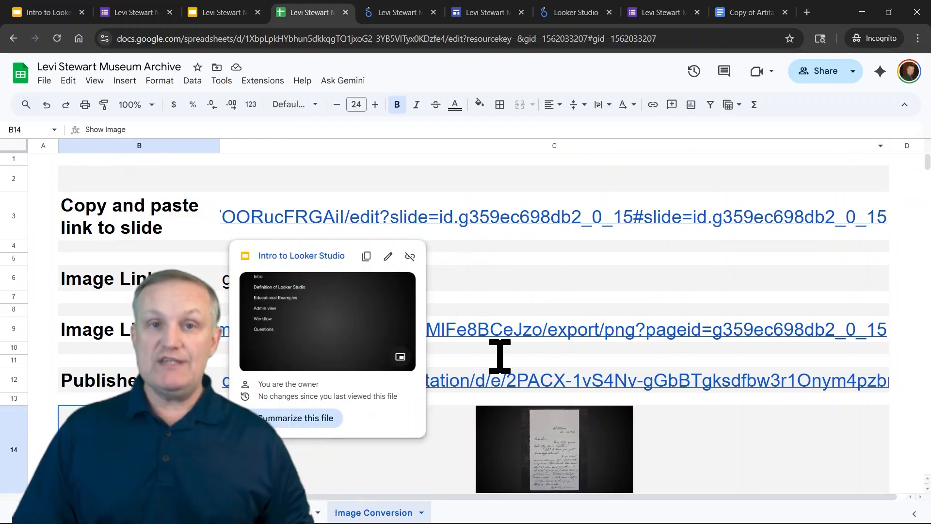
{"action": "left_click", "coordinate": [279, 513]}
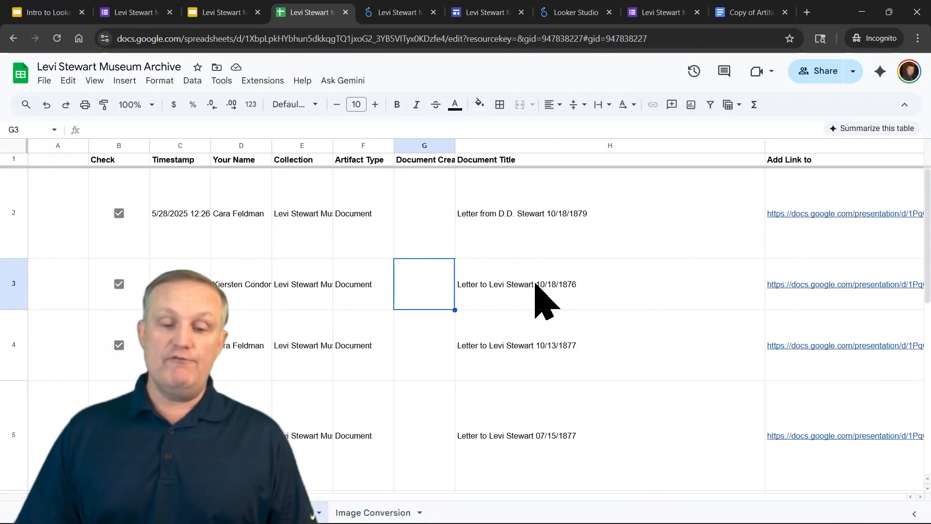
{"action": "left_click_drag", "start_coordinate": [119, 496], "coordinate": [821, 482]}
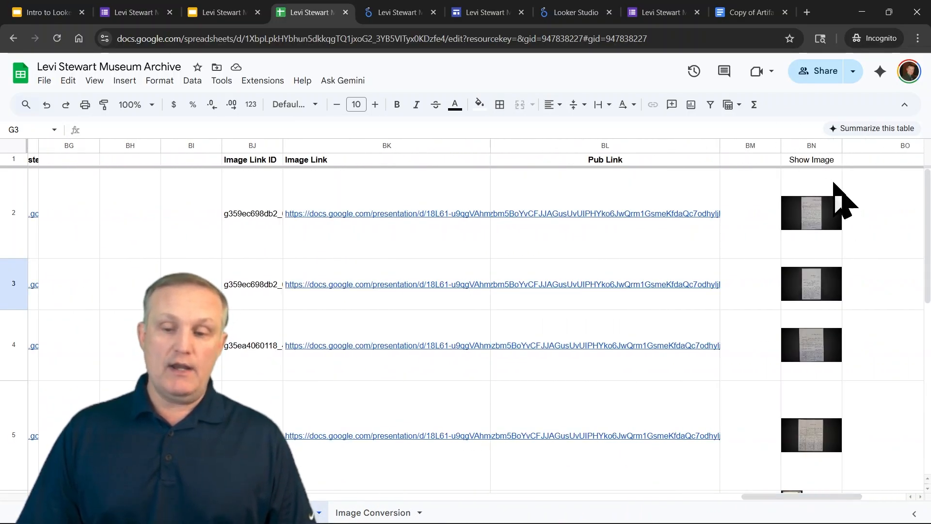
{"action": "left_click", "coordinate": [590, 193]}
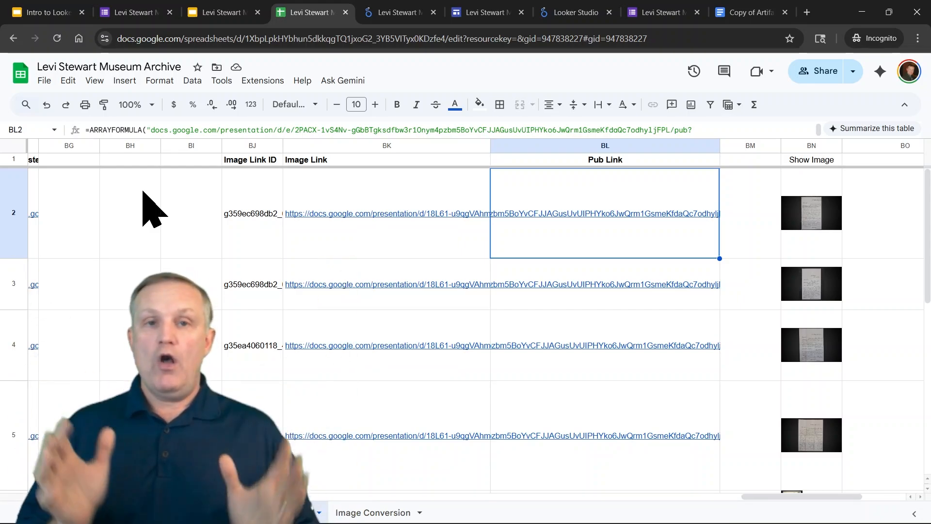
{"action": "mouse_move", "coordinate": [291, 521]}
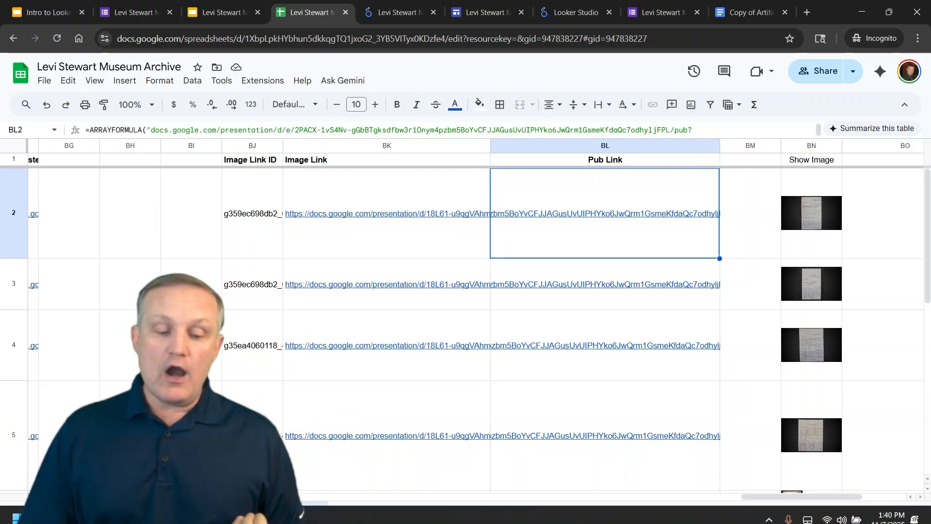
{"action": "left_click", "coordinate": [209, 372]}
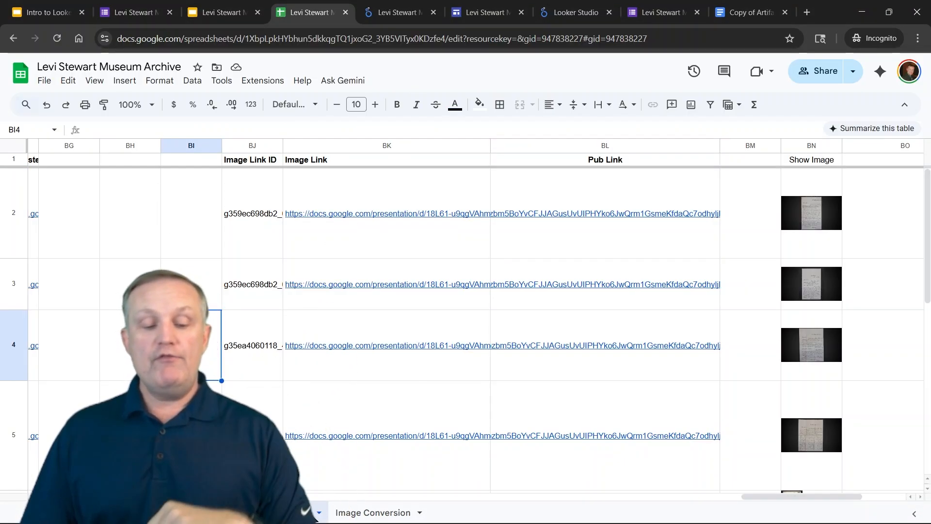
{"action": "mouse_move", "coordinate": [293, 346]}
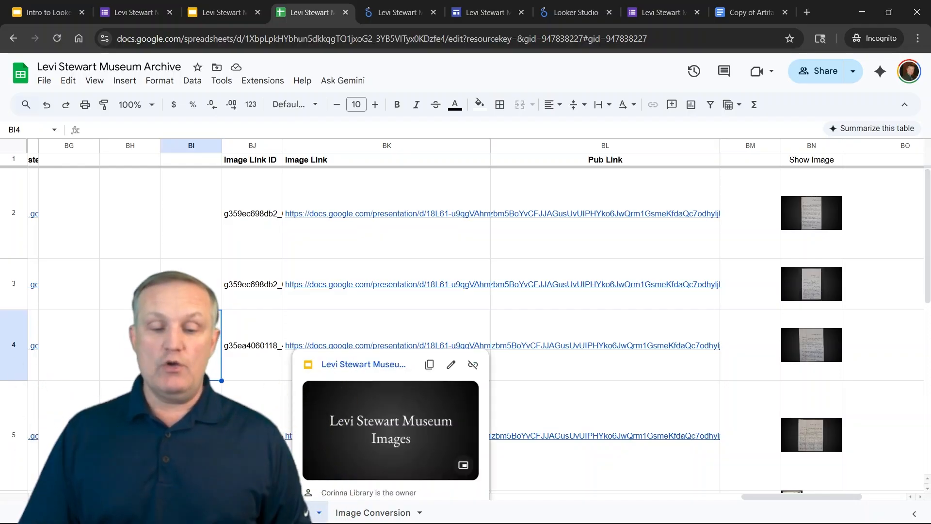
{"action": "mouse_move", "coordinate": [558, 282]}
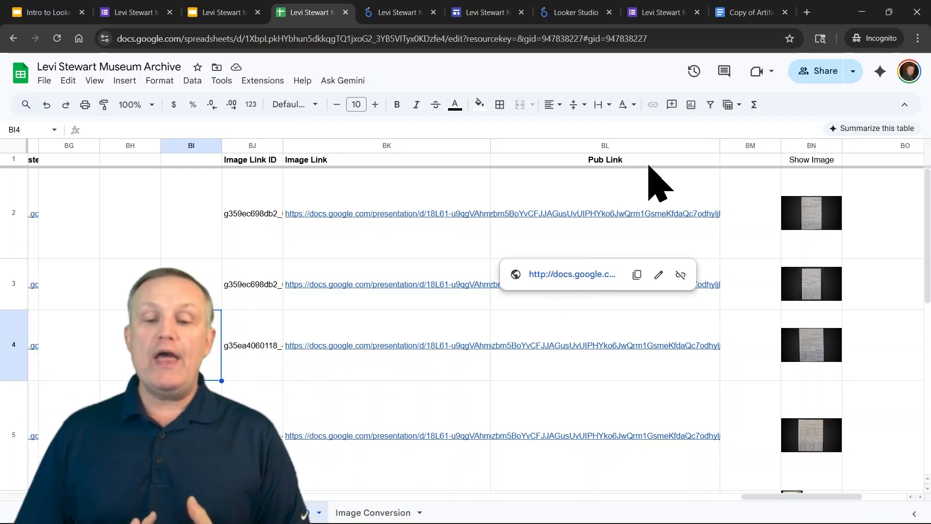
Browse the Levi Stewart Museum Archive report's filters and transcriptions, and open an artifact image's published slide
{"action": "left_click", "coordinate": [566, 14]}
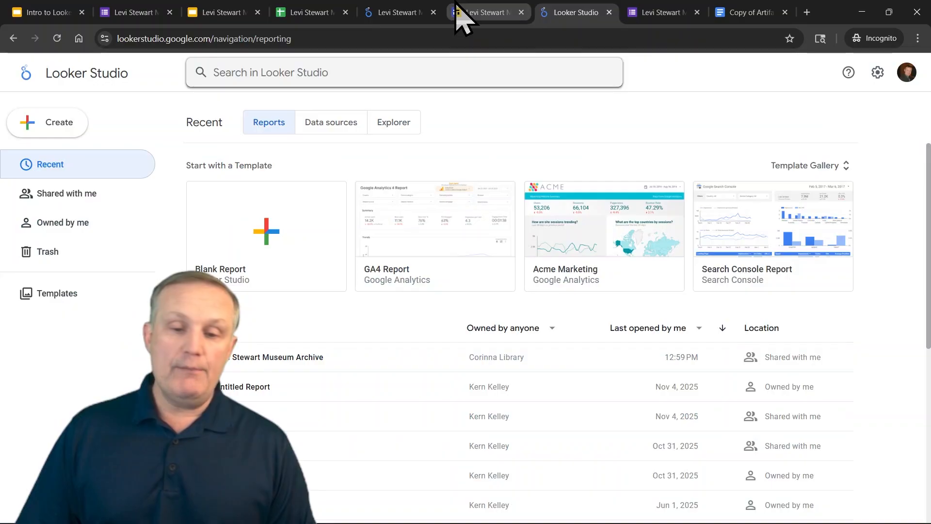
{"action": "left_click", "coordinate": [383, 12]}
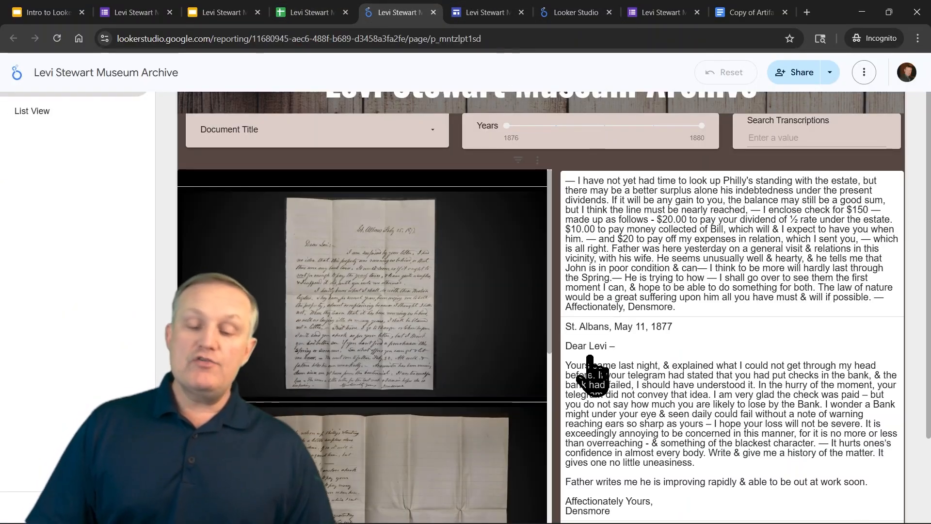
{"action": "scroll", "coordinate": [732, 308], "scroll_direction": "down", "scroll_amount": 5}
{"action": "scroll", "coordinate": [732, 309], "scroll_direction": "up", "scroll_amount": 5}
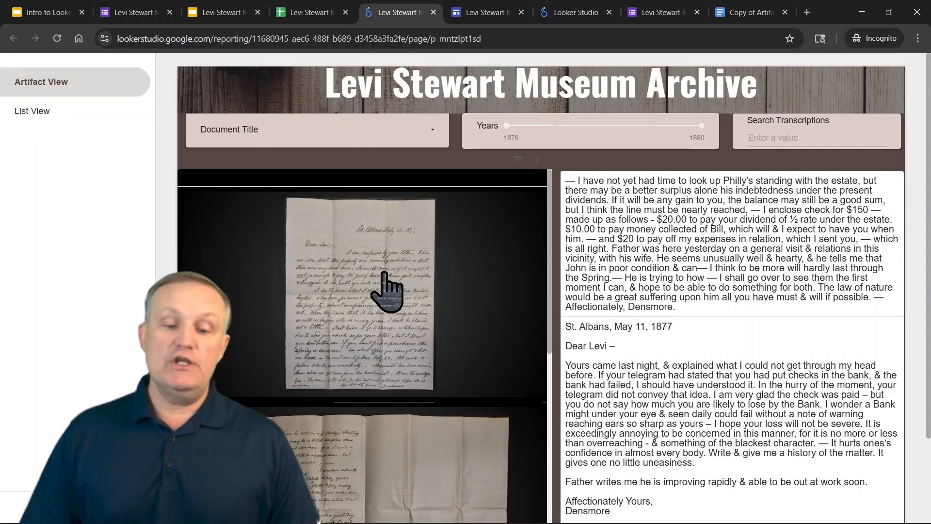
{"action": "scroll", "coordinate": [744, 301], "scroll_direction": "down", "scroll_amount": 5}
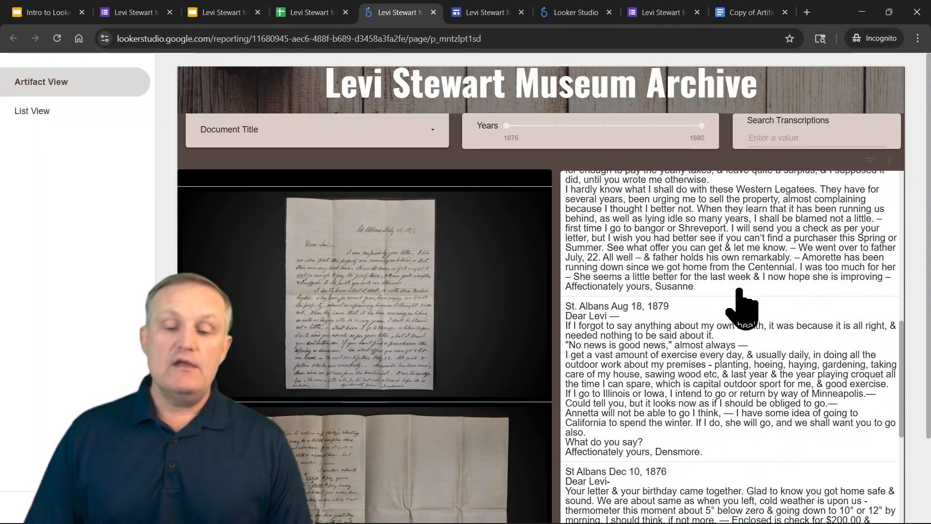
{"action": "scroll", "coordinate": [740, 303], "scroll_direction": "down", "scroll_amount": 3}
{"action": "left_click", "coordinate": [432, 141]}
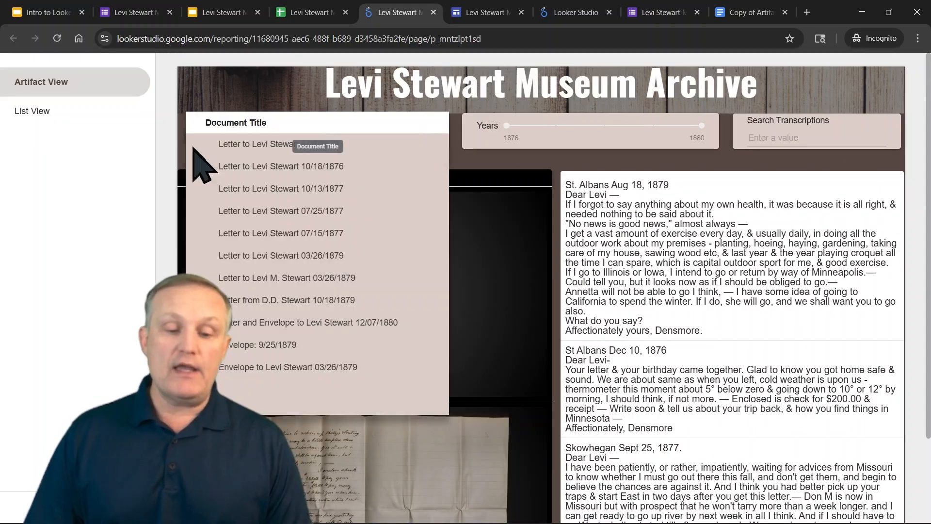
{"action": "left_click", "coordinate": [812, 238]}
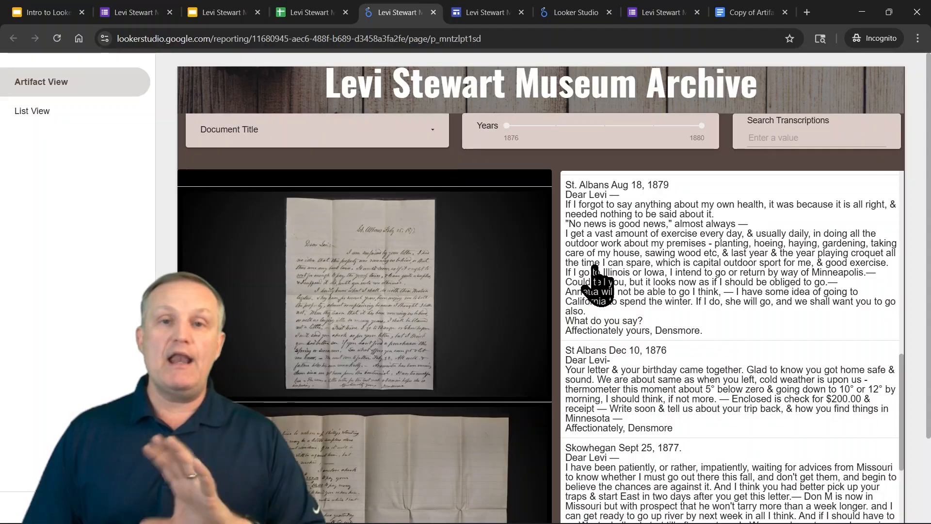
{"action": "scroll", "coordinate": [686, 297], "scroll_direction": "up", "scroll_amount": 10}
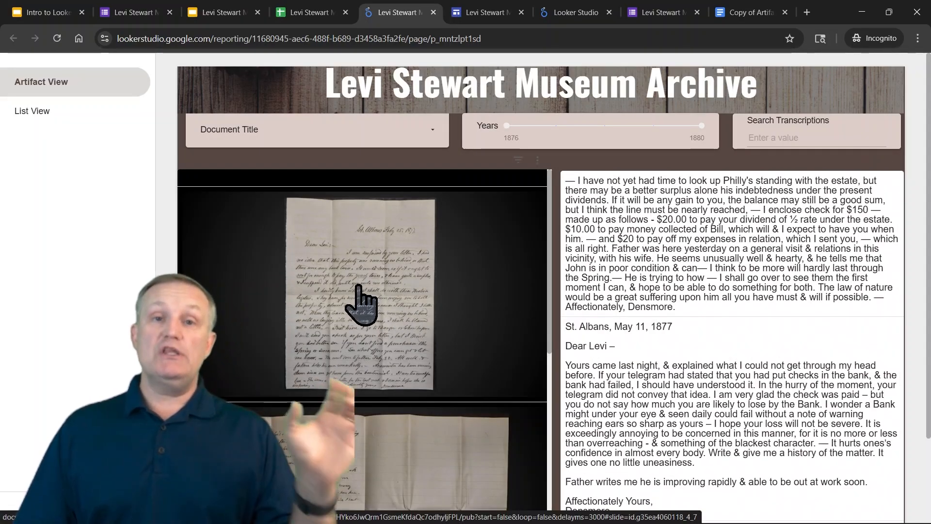
{"action": "left_click", "coordinate": [332, 296]}
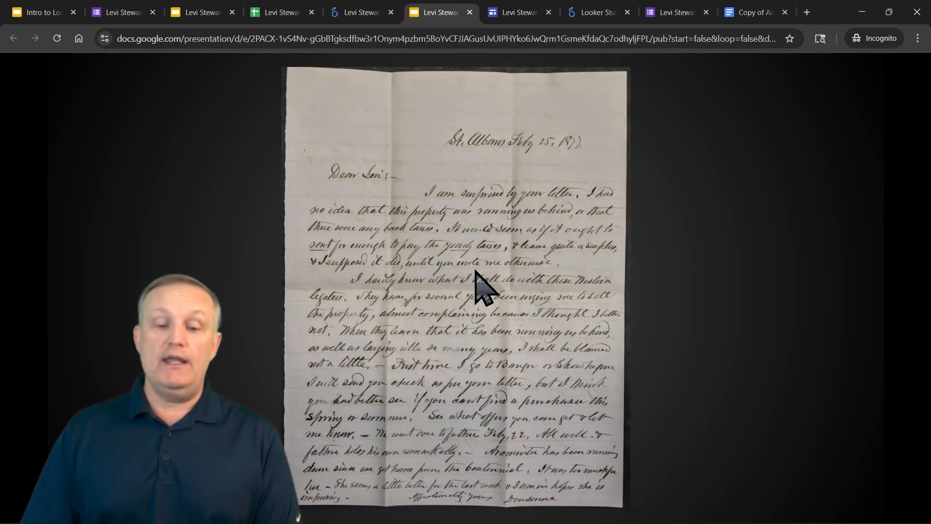
{"action": "left_click", "coordinate": [470, 12]}
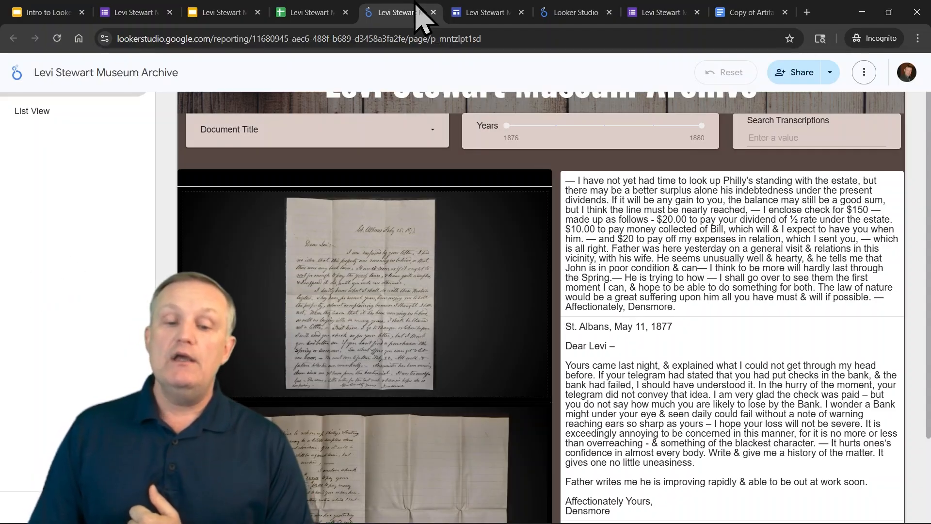
View the Levi Stewart Museum website home page
{"action": "left_click", "coordinate": [475, 13]}
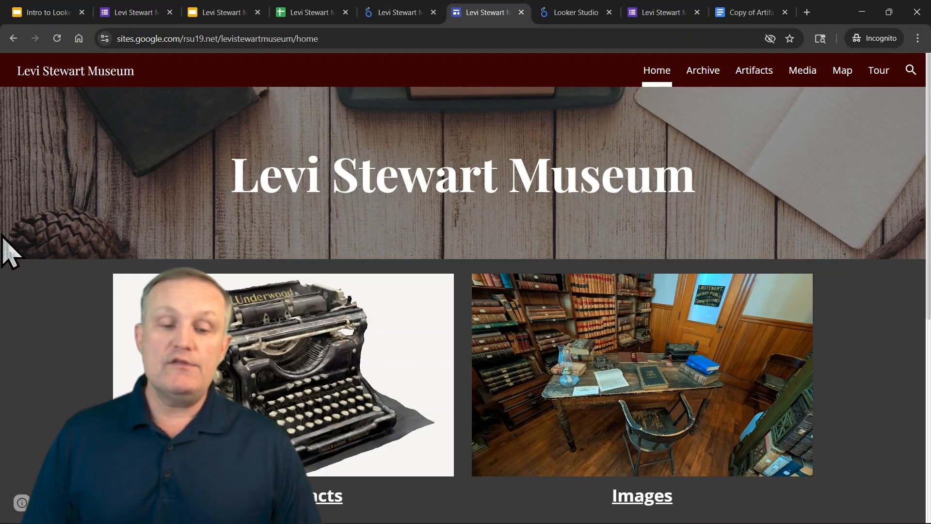
{"action": "scroll", "coordinate": [19, 237], "scroll_direction": "down", "scroll_amount": 5}
{"action": "scroll", "coordinate": [43, 257], "scroll_direction": "up", "scroll_amount": 6}
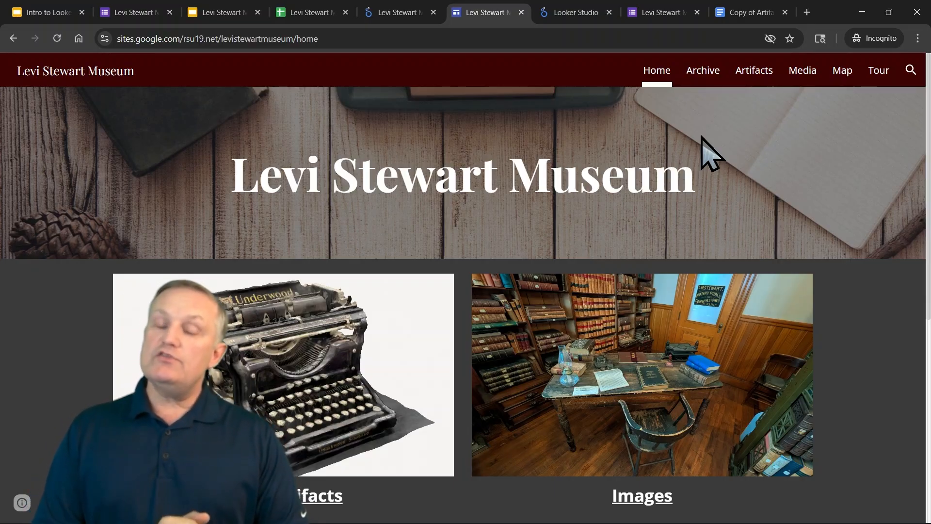
Close the archive form tab, leaving the site, and close the Copy of Artifact document tab
{"action": "left_click", "coordinate": [575, 12]}
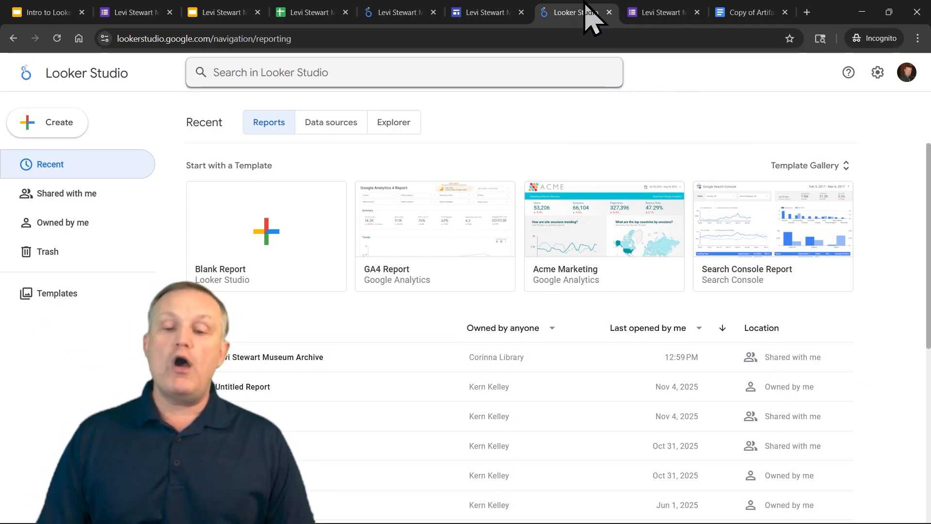
{"action": "left_click", "coordinate": [696, 12]}
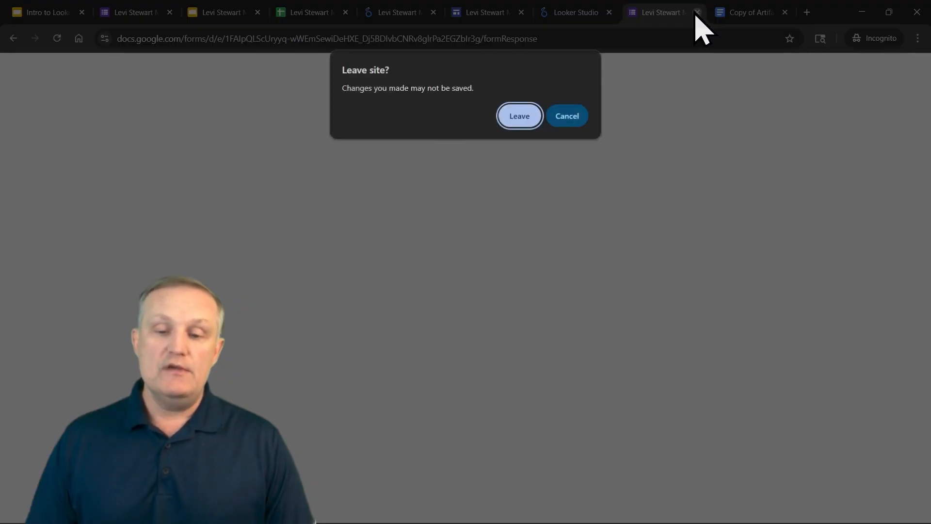
{"action": "left_click", "coordinate": [697, 12]}
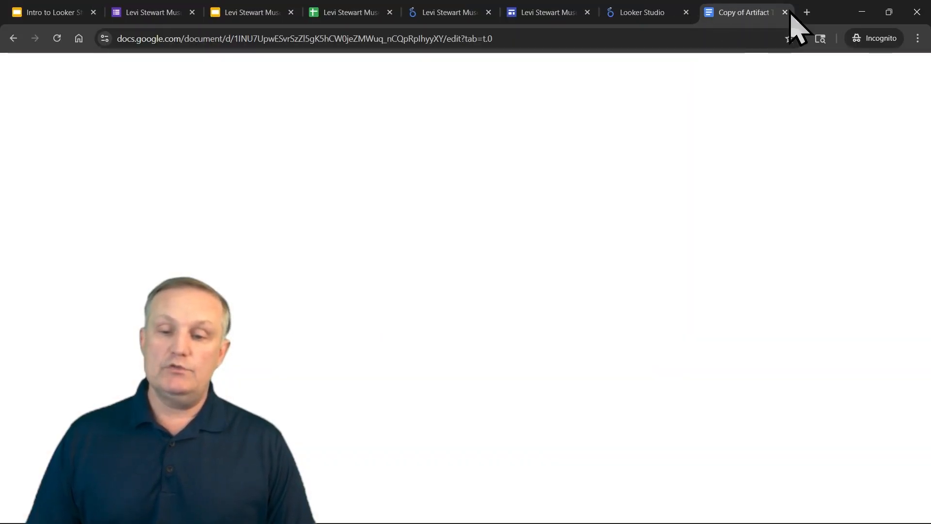
{"action": "left_click", "coordinate": [784, 12]}
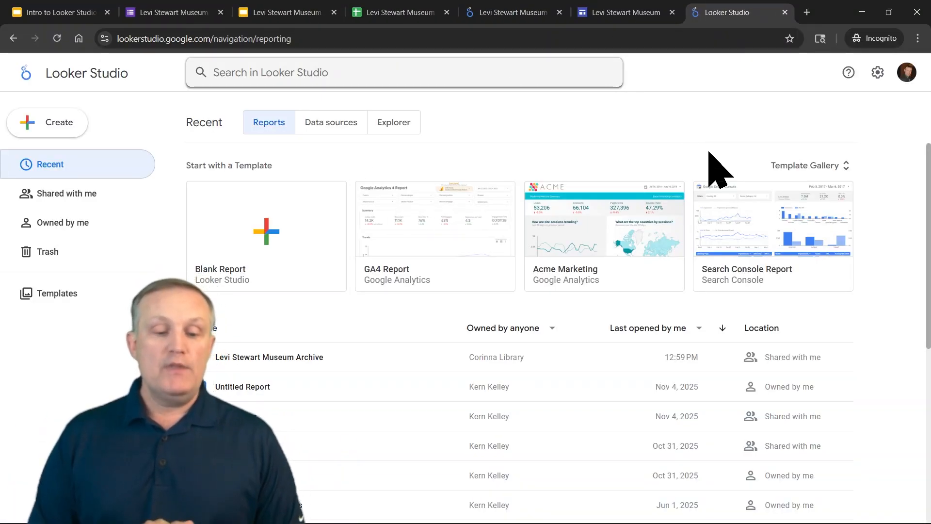
Move the Levi Stewart Museum Archive spreadsheet tab beside the reports and return to Looker Studio
{"action": "left_click", "coordinate": [420, 12]}
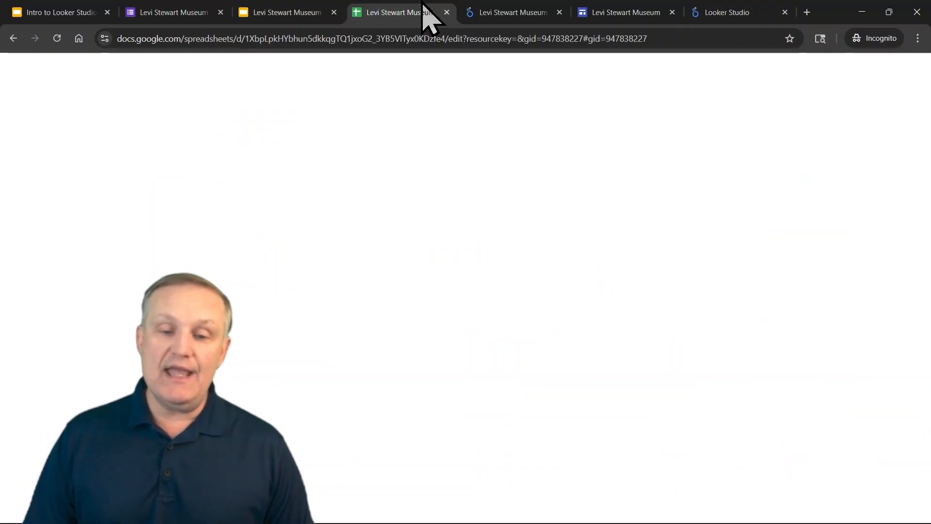
{"action": "left_click_drag", "start_coordinate": [623, 2], "coordinate": [641, 6]}
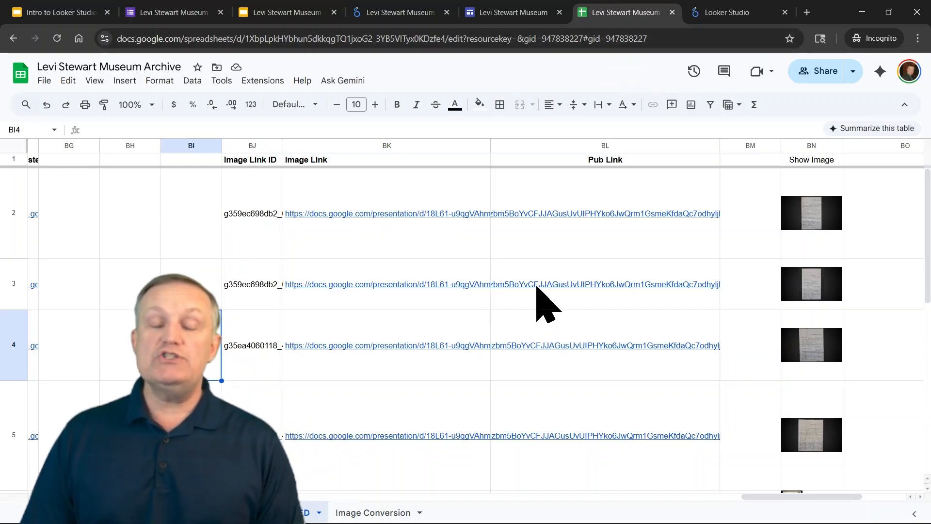
{"action": "left_click", "coordinate": [726, 10]}
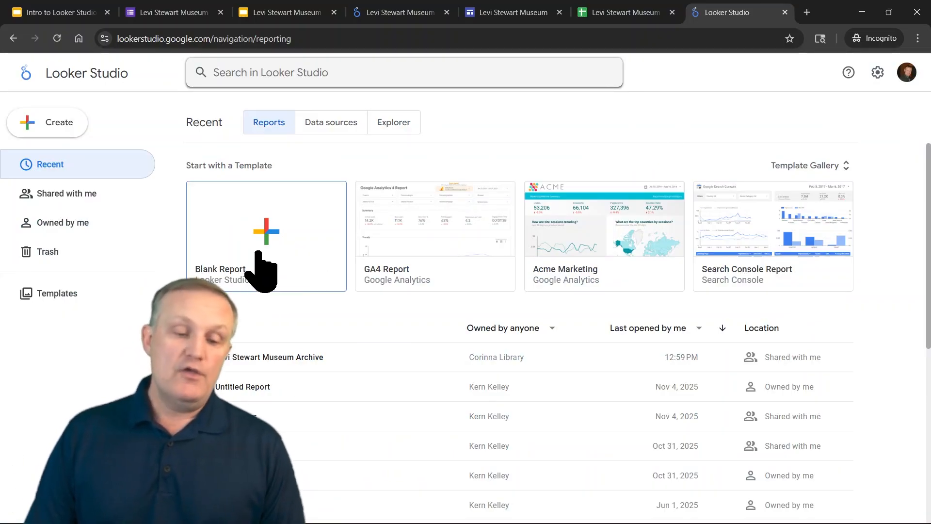
Start a blank report and connect Google Sheets, choosing the Levi Stewart Museum Archive spreadsheet's FILTERED worksheet
{"action": "left_click", "coordinate": [281, 241]}
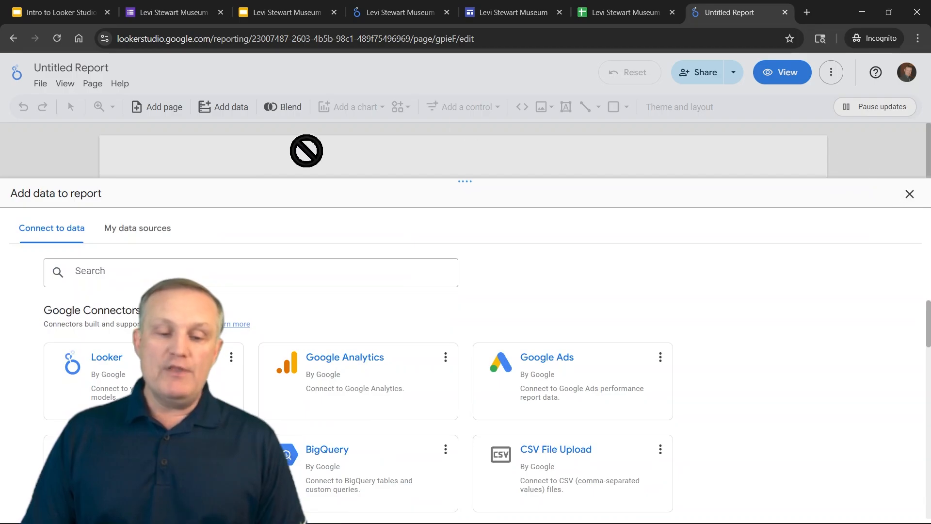
{"action": "scroll", "coordinate": [561, 343], "scroll_direction": "down", "scroll_amount": 4}
{"action": "scroll", "coordinate": [630, 369], "scroll_direction": "up", "scroll_amount": 4}
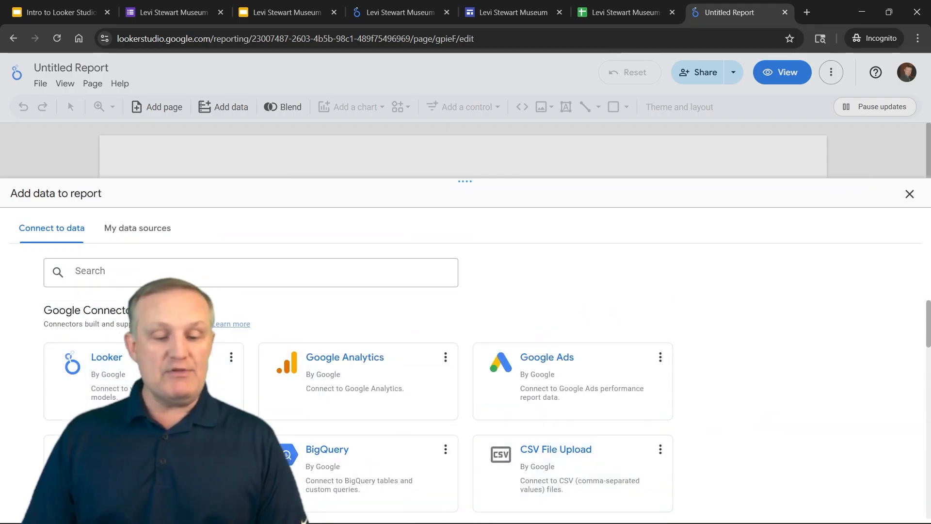
{"action": "left_click", "coordinate": [121, 466]}
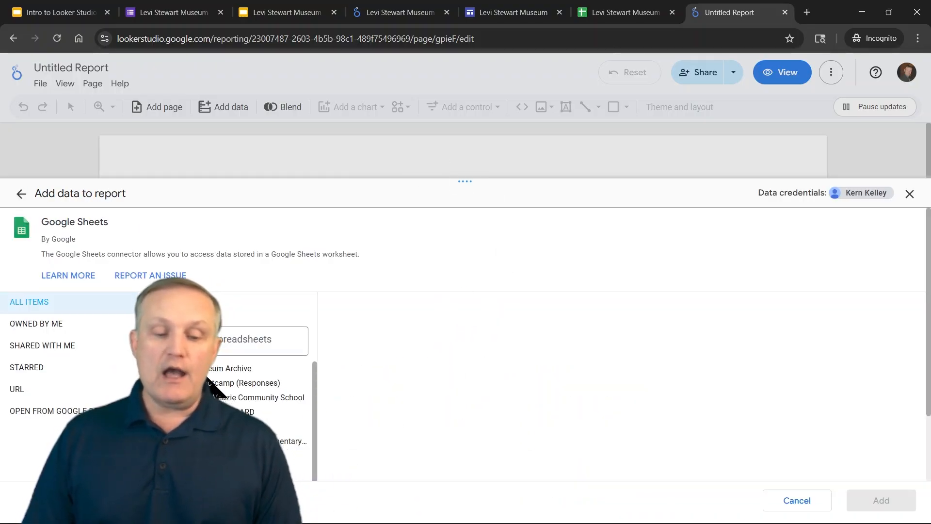
{"action": "left_click", "coordinate": [221, 369]}
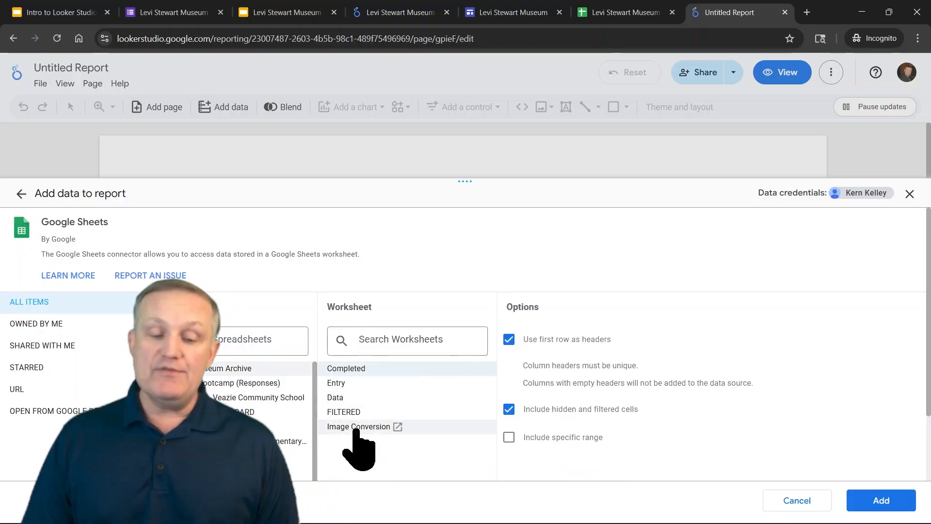
{"action": "left_click", "coordinate": [349, 412]}
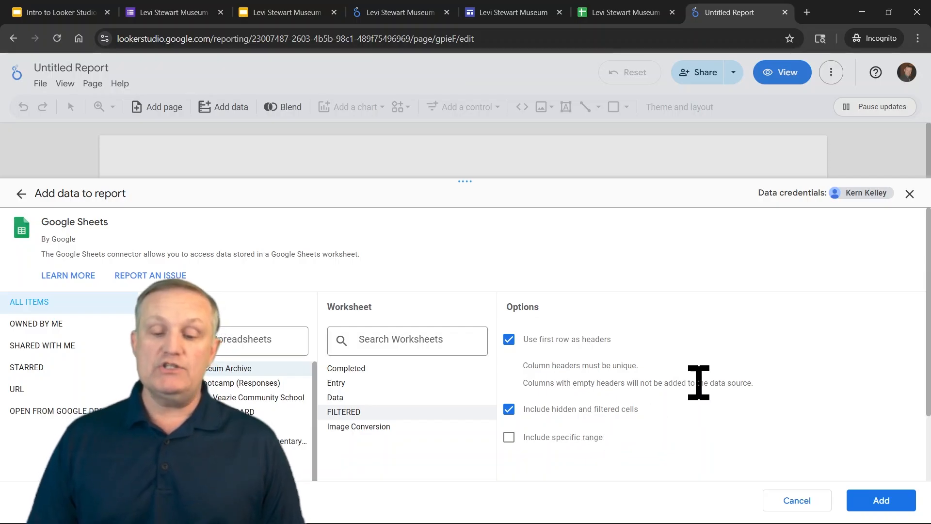
{"action": "scroll", "coordinate": [703, 393], "scroll_direction": "down", "scroll_amount": 1}
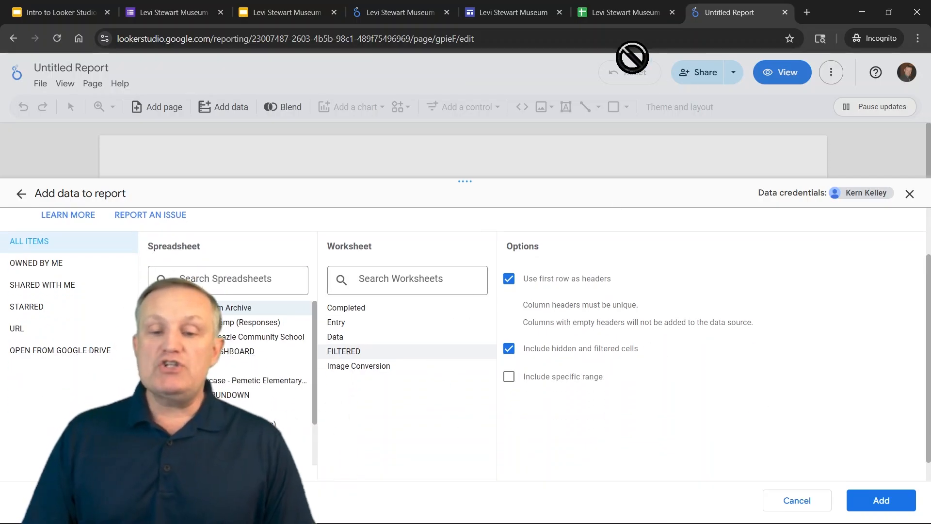
Examine the FILTERED sheet to find its first and last used columns
{"action": "left_click", "coordinate": [631, 4]}
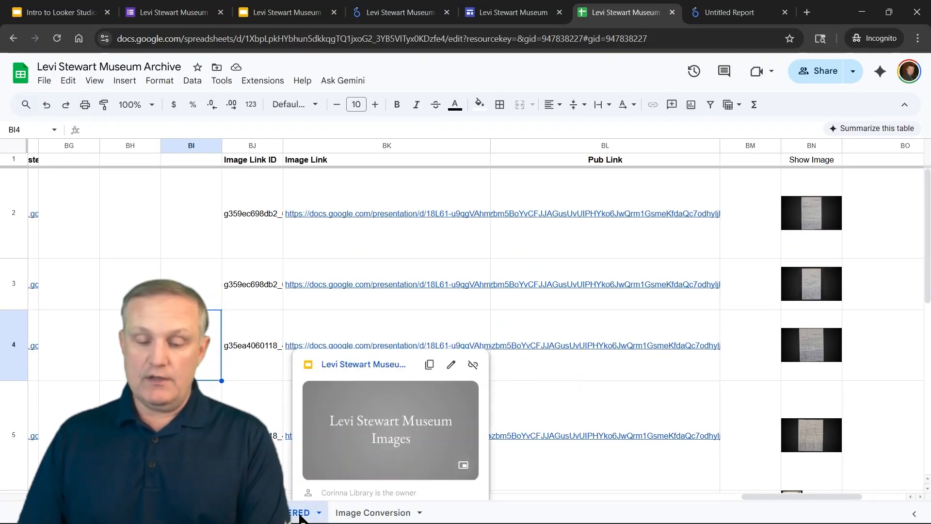
{"action": "key", "text": "Left"}
{"action": "key", "text": "Left"}
{"action": "key", "text": "Left"}
{"action": "key", "text": "Left"}
{"action": "key", "text": "Left"}
{"action": "key", "text": "Left"}
{"action": "key", "text": "Left"}
{"action": "key", "text": "Left"}
{"action": "key", "text": "Left"}
{"action": "key", "text": "Left"}
{"action": "key", "text": "Left"}
{"action": "key", "text": "Left"}
{"action": "key", "text": "Left"}
{"action": "key", "text": "Left"}
{"action": "key", "text": "Left"}
{"action": "key", "text": "Left"}
{"action": "key", "text": "Left"}
{"action": "key", "text": "Left"}
{"action": "key", "text": "Left"}
{"action": "key", "text": "Left"}
{"action": "key", "text": "Left"}
{"action": "key", "text": "Left"}
{"action": "key", "text": "Left"}
{"action": "key", "text": "Left"}
{"action": "key", "text": "Left"}
{"action": "key", "text": "Left"}
{"action": "key", "text": "Left"}
{"action": "key", "text": "Left"}
{"action": "key", "text": "Left"}
{"action": "key", "text": "Left"}
{"action": "key", "text": "Left"}
{"action": "key", "text": "Left"}
{"action": "key", "text": "Left"}
{"action": "key", "text": "Left"}
{"action": "key", "text": "Left"}
{"action": "key", "text": "Left"}
{"action": "key", "text": "Left"}
{"action": "key", "text": "Left"}
{"action": "key", "text": "Left"}
{"action": "key", "text": "Left"}
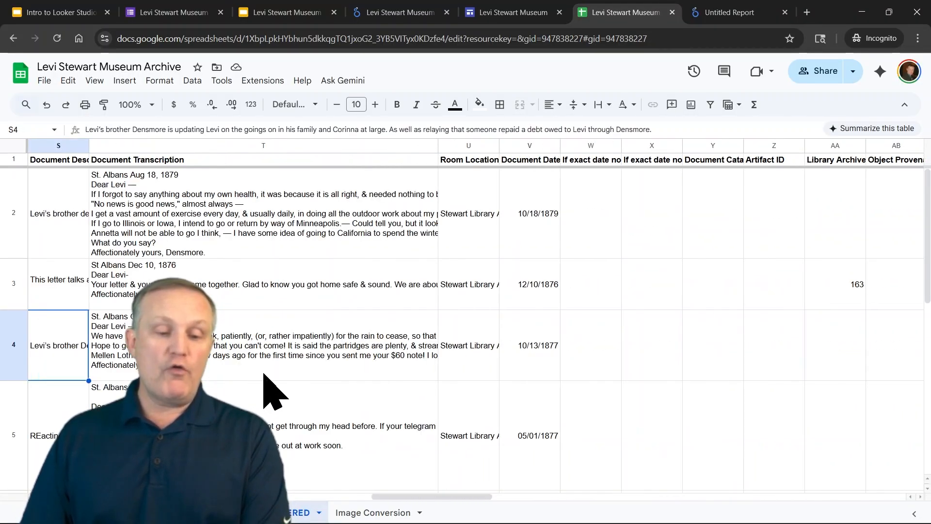
{"action": "key", "text": "Left"}
{"action": "key", "text": "Left"}
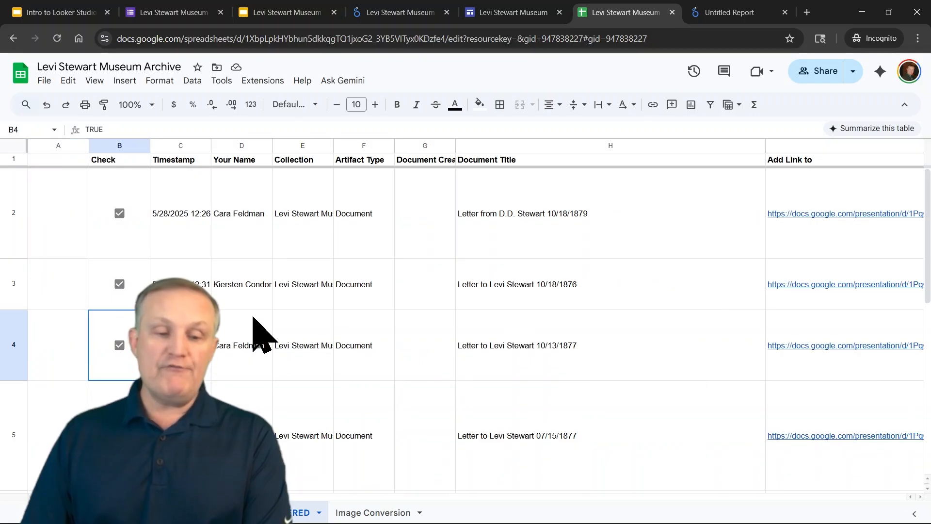
{"action": "key", "text": "Right"}
{"action": "key", "text": "Left"}
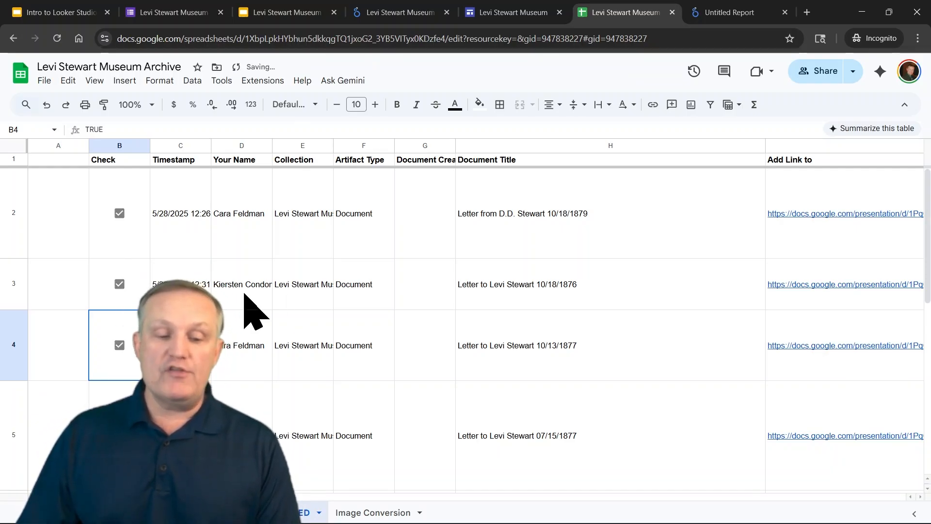
{"action": "left_click", "coordinate": [209, 295]}
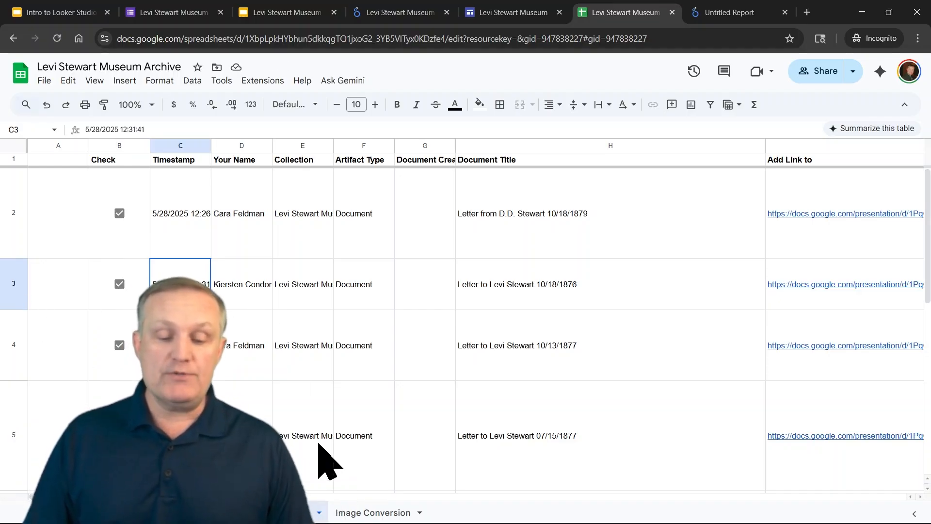
{"action": "left_click", "coordinate": [733, 15]}
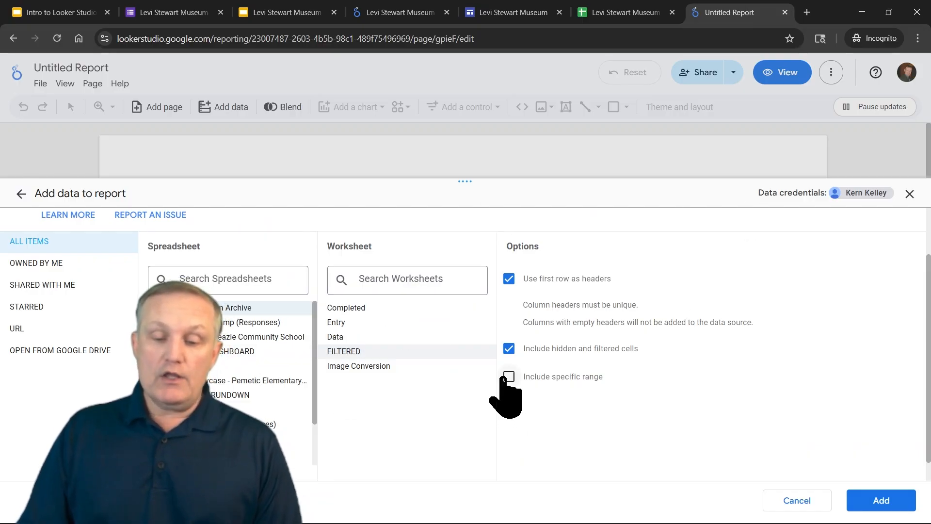
Limit the data source to the specific range B1:BN and add it to the report
{"action": "left_click", "coordinate": [509, 376]}
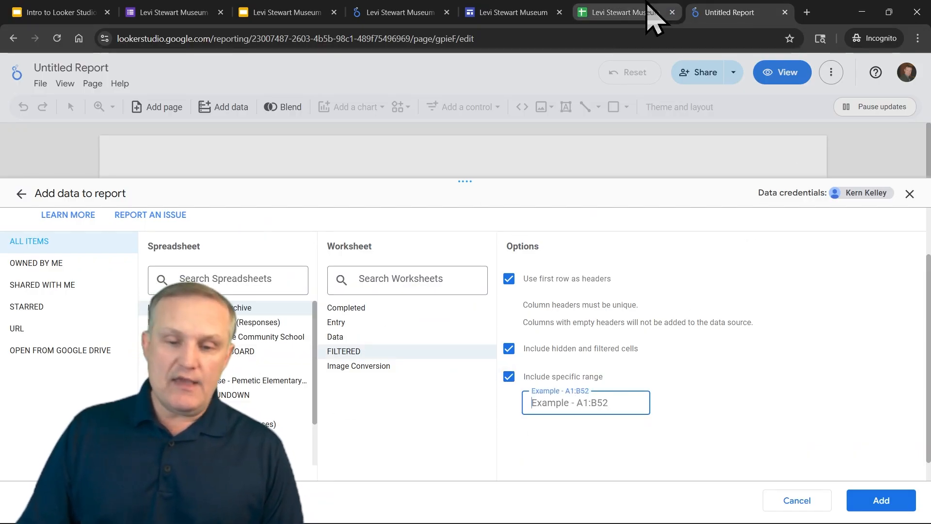
{"action": "left_click", "coordinate": [655, 12]}
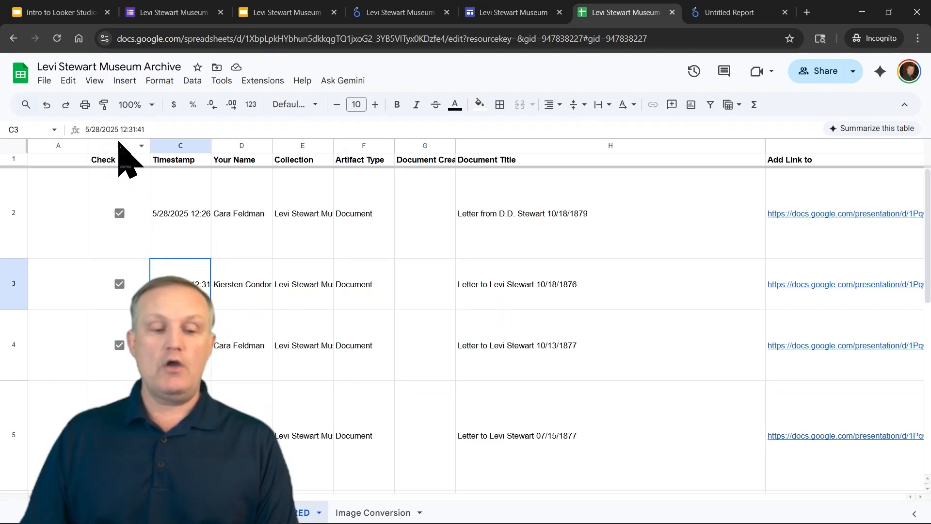
{"action": "left_click", "coordinate": [119, 146]}
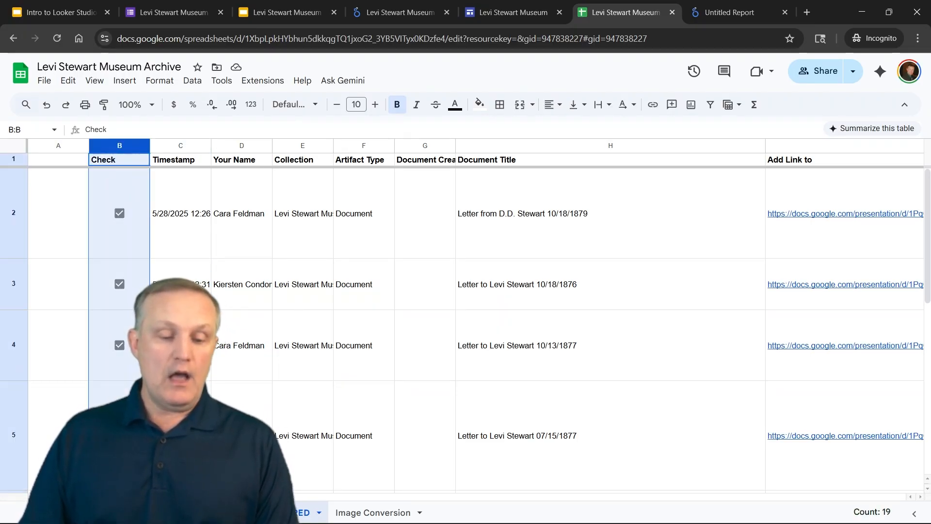
{"action": "left_click_drag", "start_coordinate": [97, 497], "coordinate": [861, 502]}
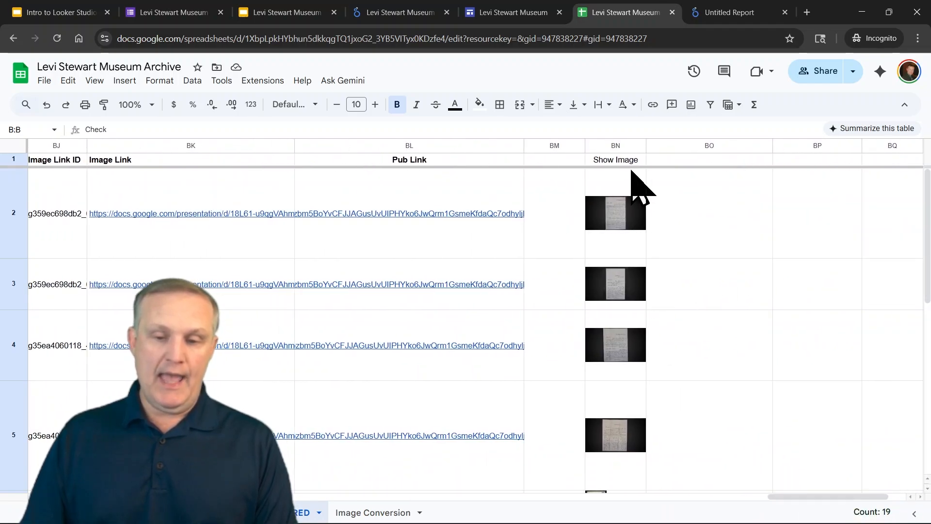
{"action": "left_click", "coordinate": [747, 14]}
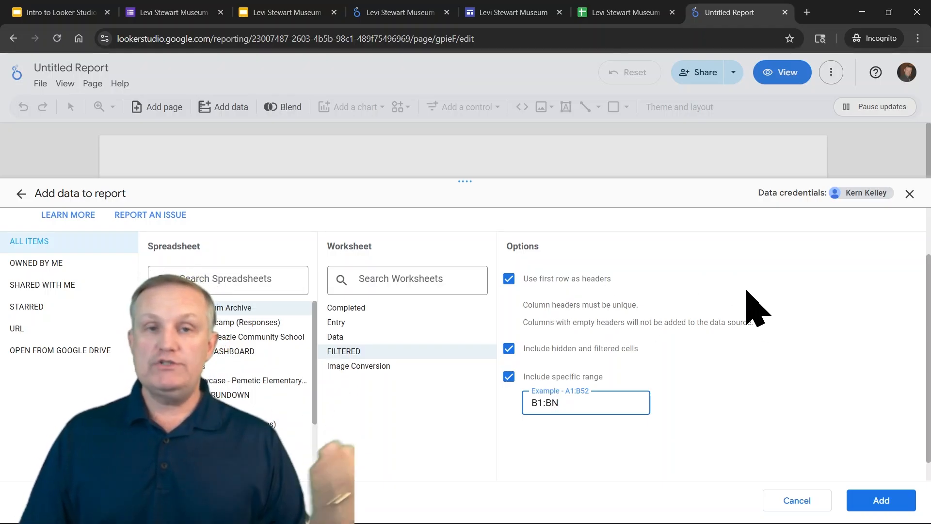
{"action": "left_click", "coordinate": [889, 501]}
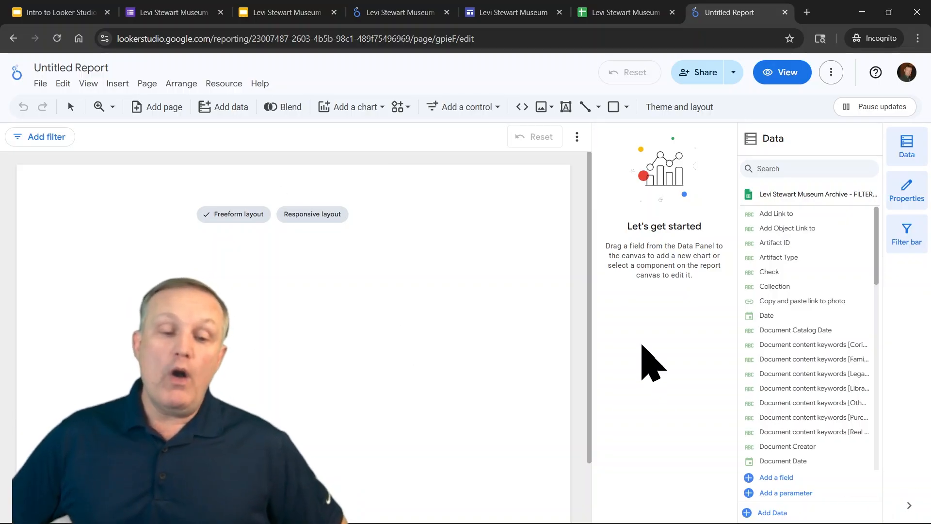
Choose the Responsive layout for the new report
{"action": "mouse_move", "coordinate": [316, 216]}
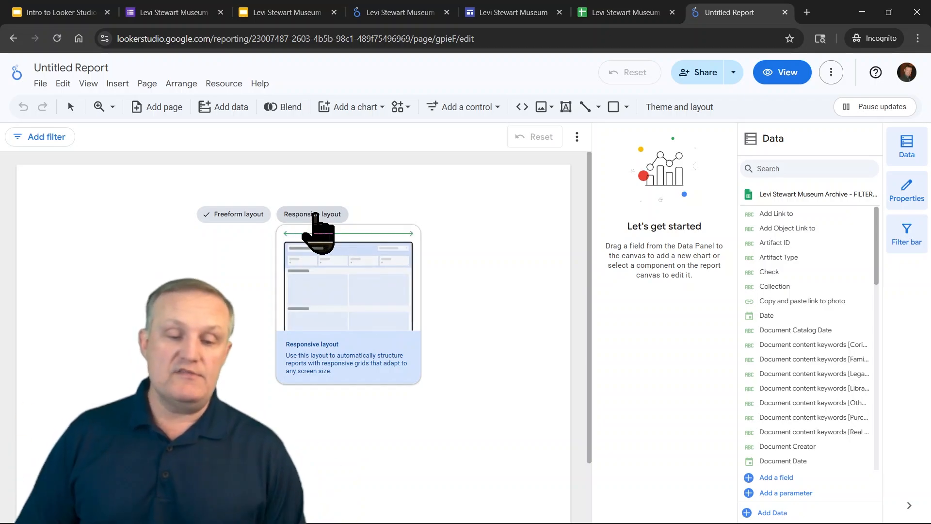
{"action": "mouse_move", "coordinate": [241, 219]}
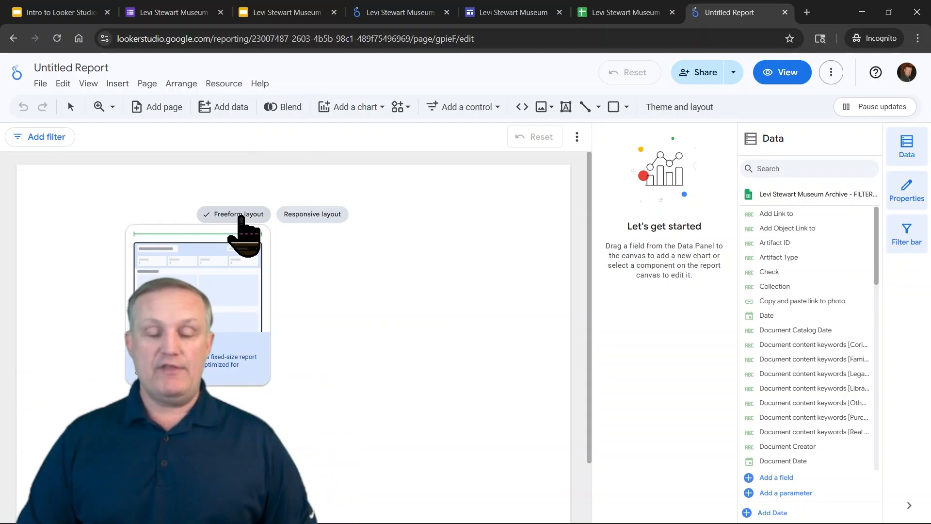
{"action": "left_click", "coordinate": [321, 217]}
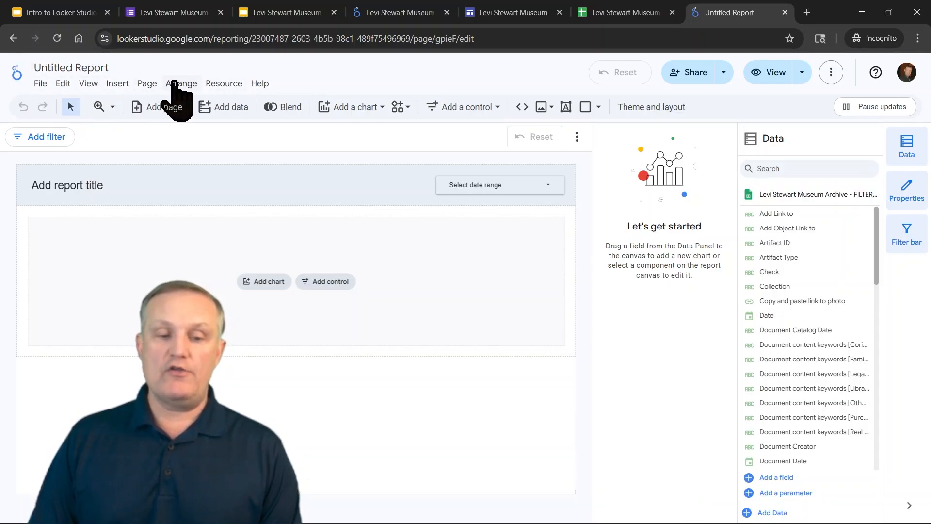
Open the added FILTERED data source for editing from the managed data sources
{"action": "left_click", "coordinate": [216, 84]}
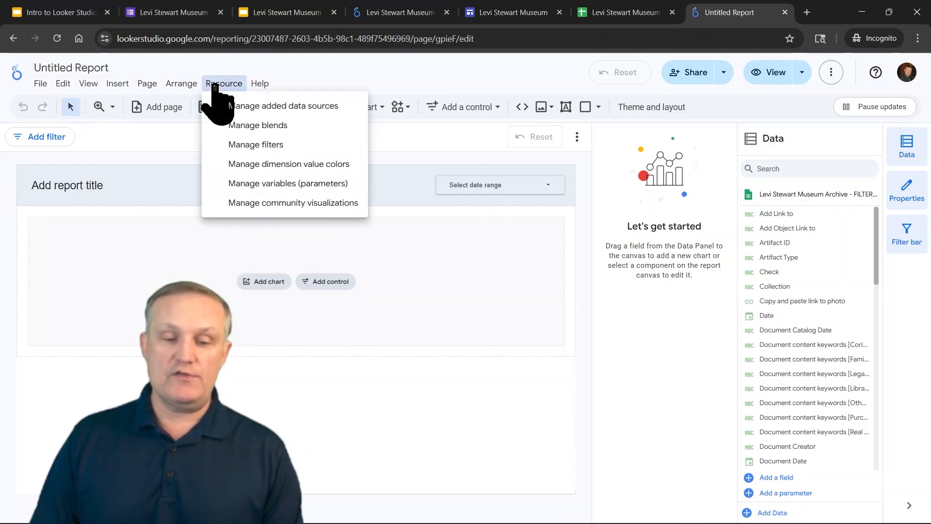
{"action": "left_click", "coordinate": [309, 107]}
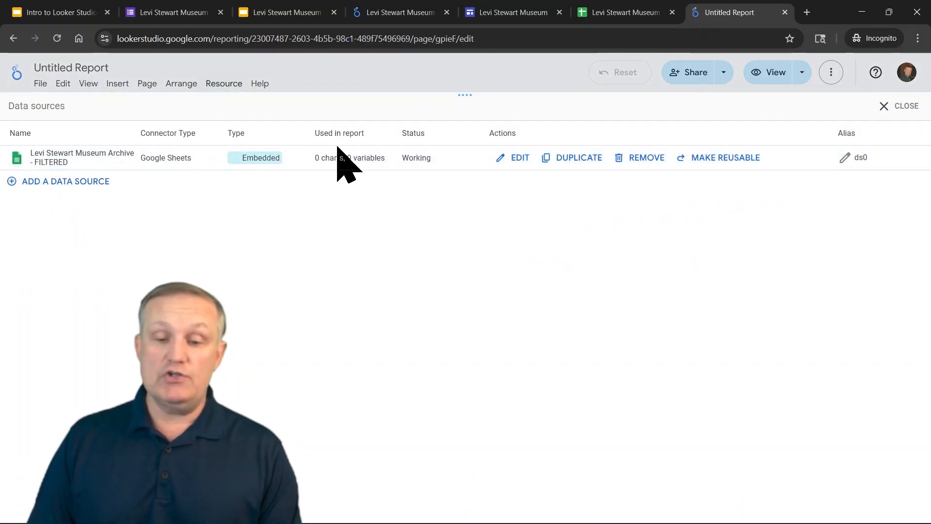
{"action": "left_click", "coordinate": [518, 159]}
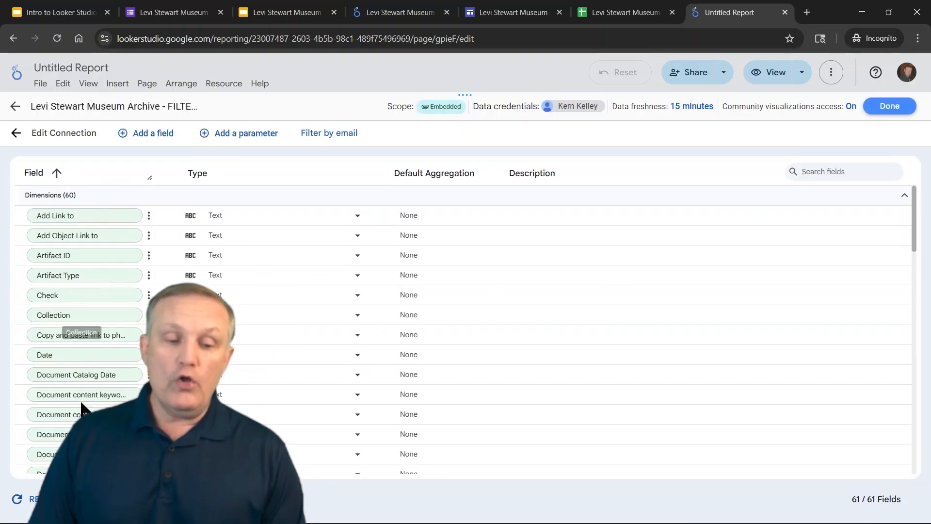
Review the FILTERED sheet's column headers to compare them with the data source fields
{"action": "left_click", "coordinate": [639, 14]}
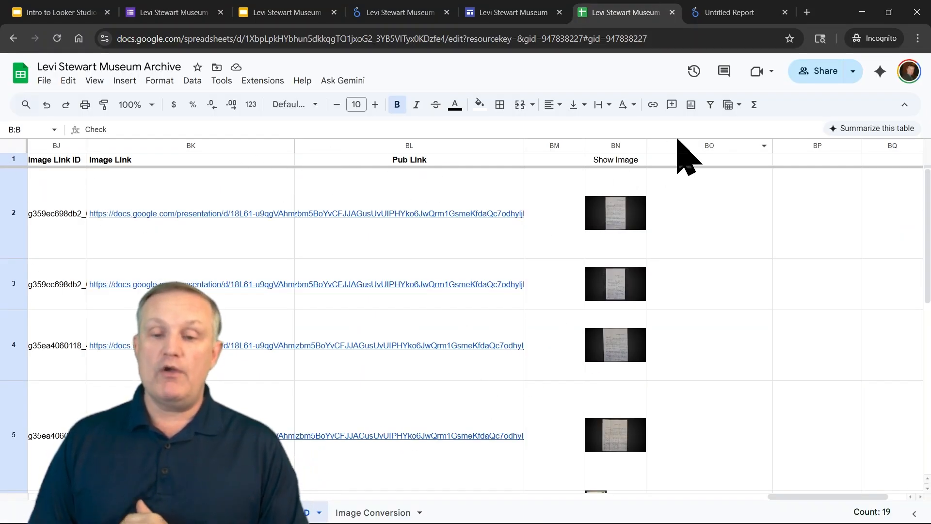
{"action": "mouse_move", "coordinate": [416, 207]}
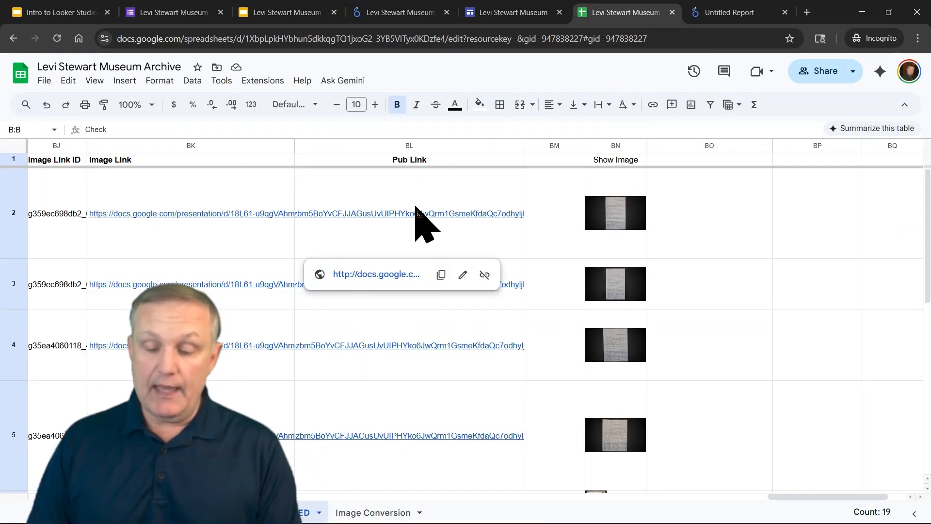
{"action": "left_click", "coordinate": [272, 161]}
{"action": "key", "text": "Left"}
{"action": "key", "text": "Left"}
{"action": "key", "text": "Left"}
{"action": "key", "text": "Left"}
{"action": "key", "text": "Left"}
{"action": "key", "text": "Left"}
{"action": "key", "text": "Left"}
{"action": "key", "text": "Left"}
{"action": "key", "text": "Left"}
{"action": "key", "text": "Left"}
{"action": "key", "text": "Left"}
{"action": "key", "text": "Left"}
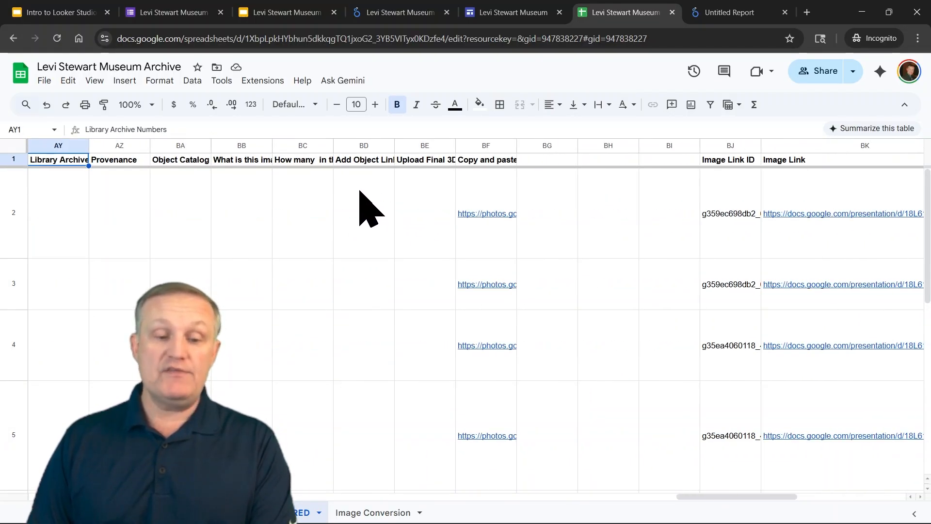
{"action": "key", "text": "Left"}
{"action": "key", "text": "Left"}
{"action": "left_click", "coordinate": [745, 13]}
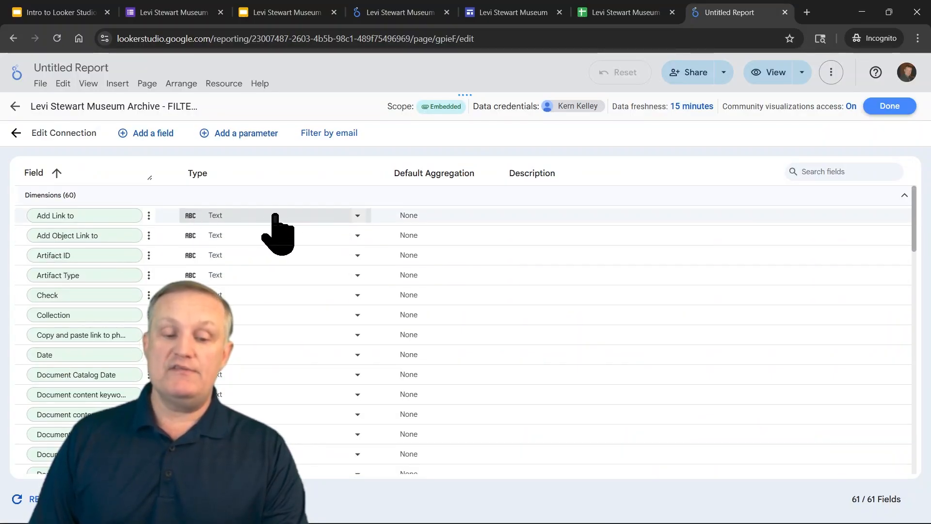
Change the Pub Link field's type to URL in the data source
{"action": "scroll", "coordinate": [286, 368], "scroll_direction": "down", "scroll_amount": 3}
{"action": "scroll", "coordinate": [290, 343], "scroll_direction": "down", "scroll_amount": 8}
{"action": "scroll", "coordinate": [288, 340], "scroll_direction": "down", "scroll_amount": 8}
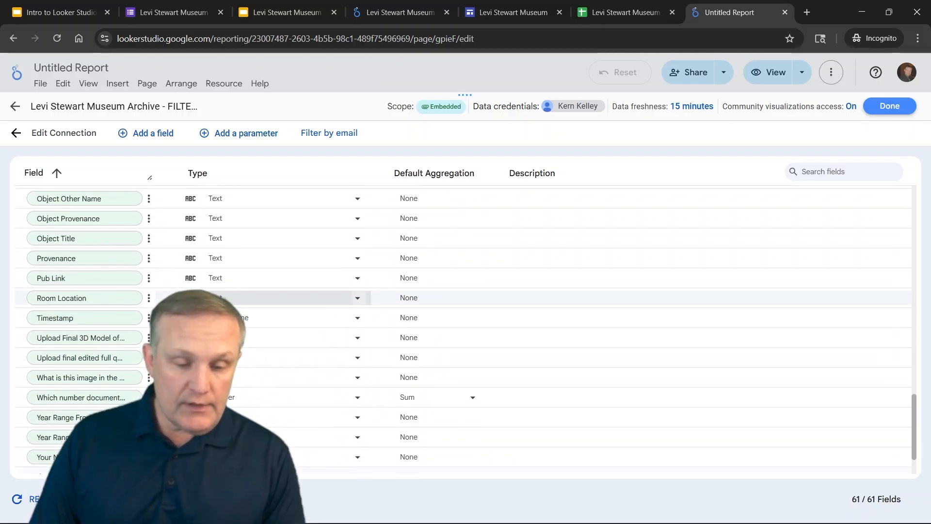
{"action": "scroll", "coordinate": [249, 308], "scroll_direction": "down", "scroll_amount": 2}
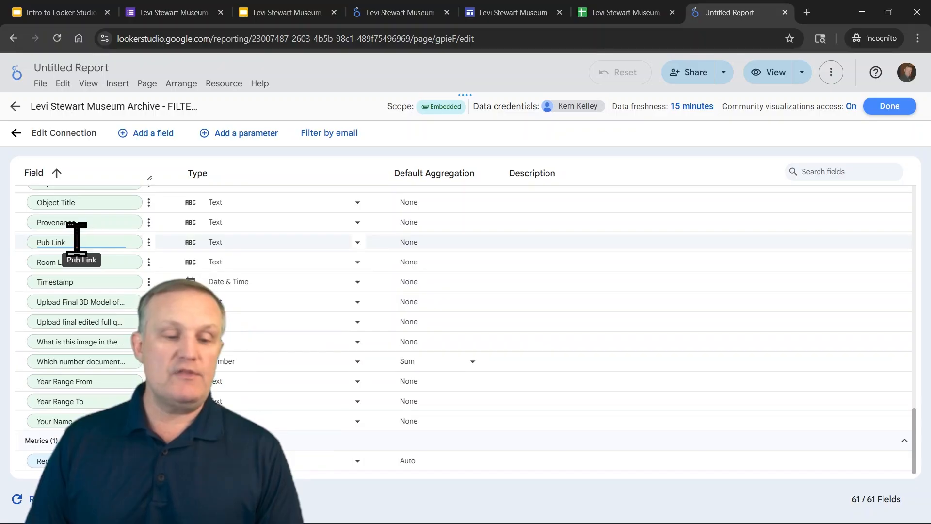
{"action": "left_click", "coordinate": [241, 241]}
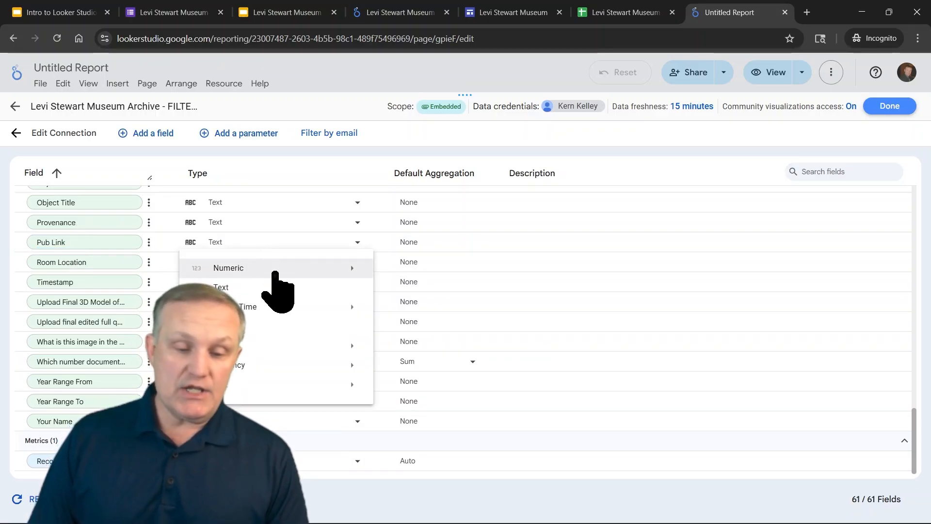
{"action": "mouse_move", "coordinate": [257, 386]}
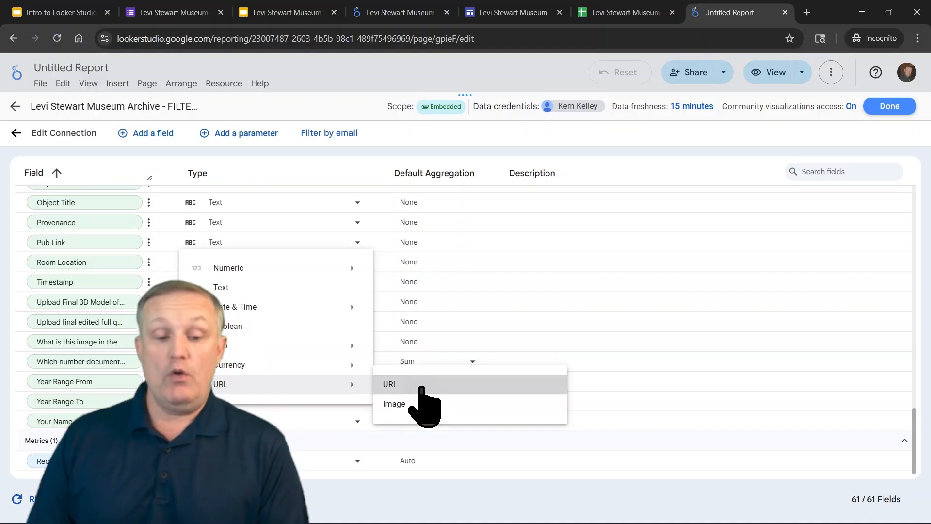
{"action": "left_click", "coordinate": [422, 386]}
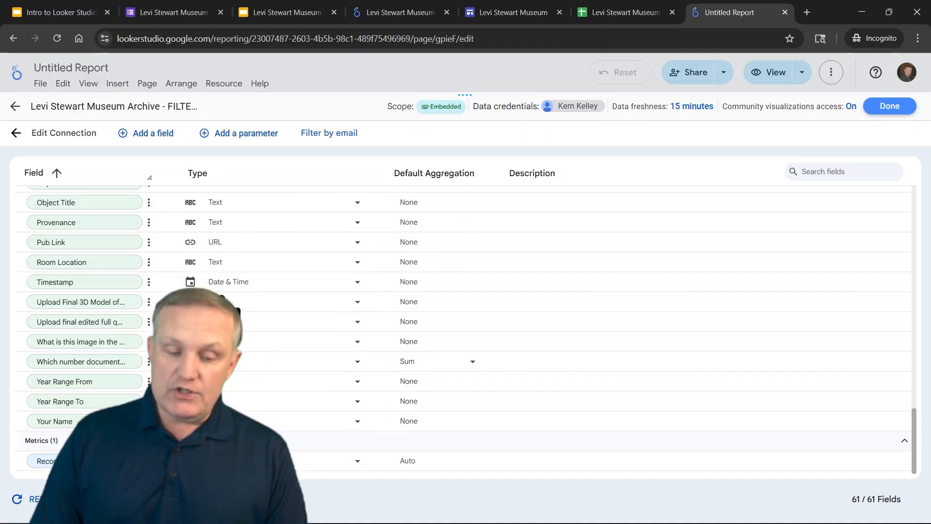
Finish editing the data source and close the data sources list
{"action": "scroll", "coordinate": [259, 349], "scroll_direction": "up", "scroll_amount": 2}
{"action": "scroll", "coordinate": [259, 348], "scroll_direction": "up", "scroll_amount": 10}
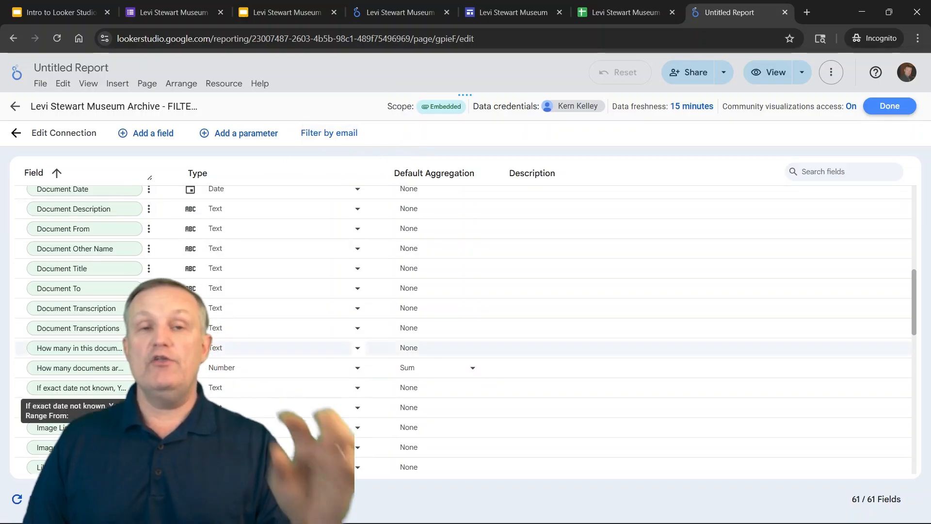
{"action": "left_click", "coordinate": [898, 108]}
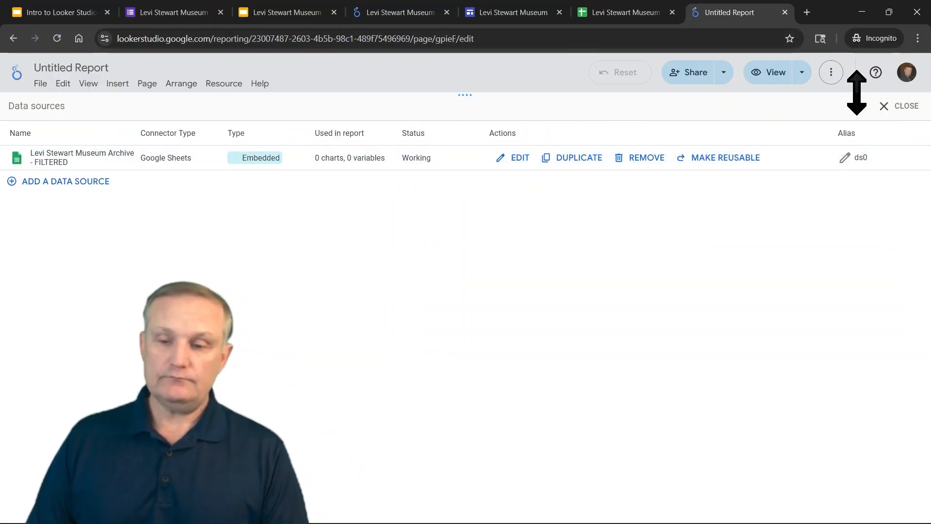
{"action": "left_click", "coordinate": [901, 106]}
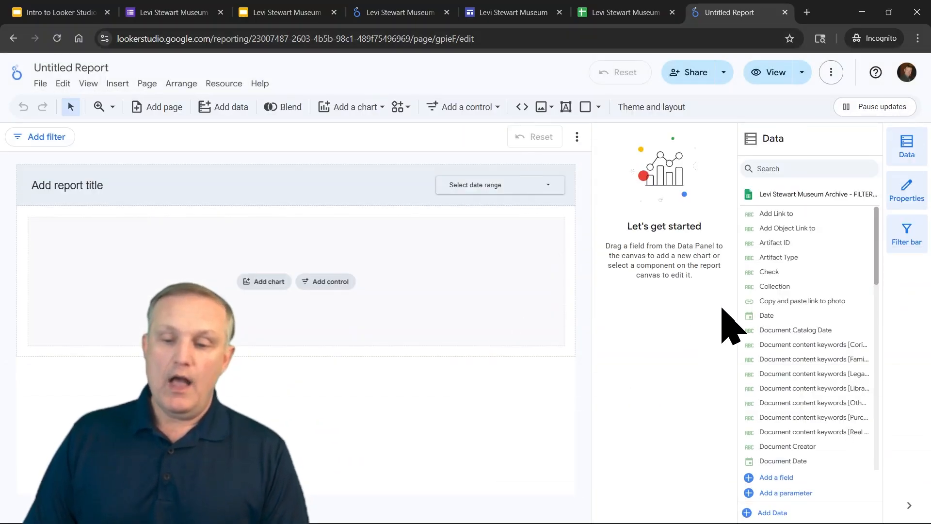
Add a Document Title table to the report canvas and enlarge it to span the page width
{"action": "left_click_drag", "start_coordinate": [876, 265], "coordinate": [882, 309]}
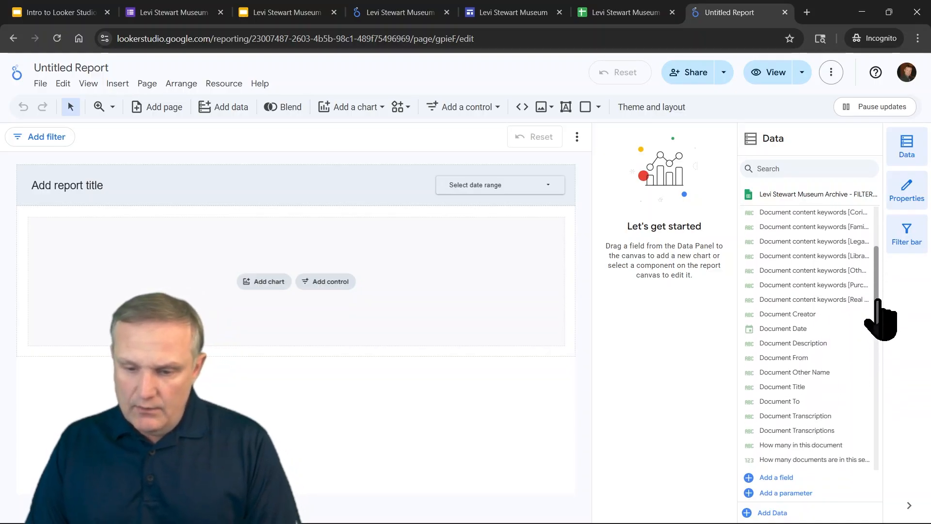
{"action": "left_click_drag", "start_coordinate": [800, 367], "coordinate": [118, 388]}
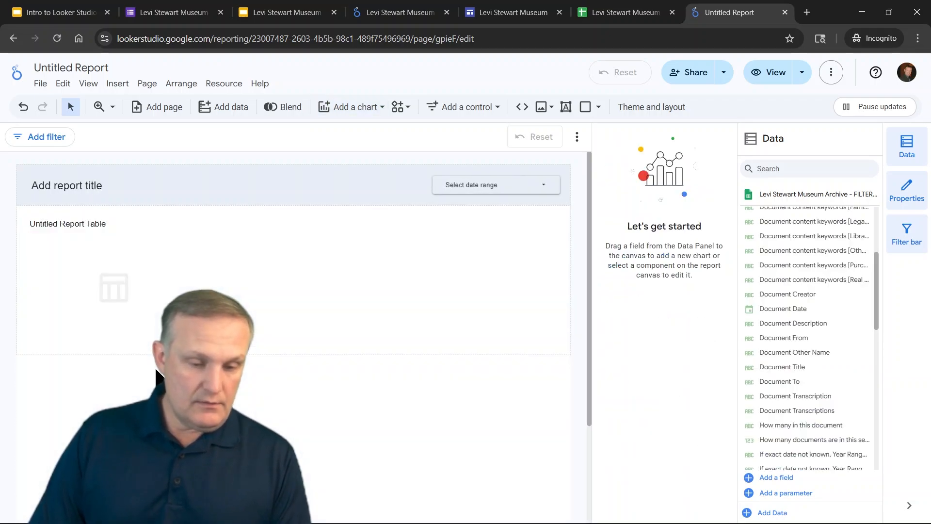
{"action": "left_click", "coordinate": [119, 296]}
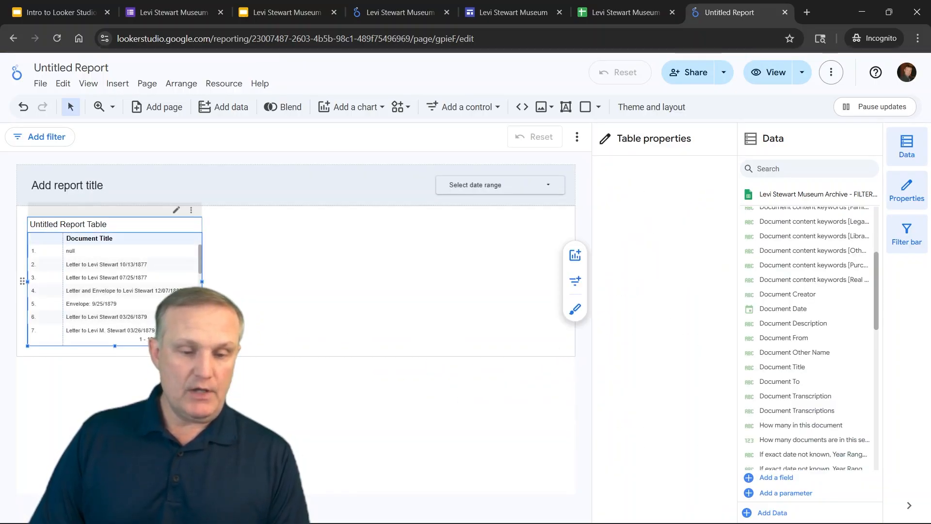
{"action": "left_click_drag", "start_coordinate": [202, 346], "coordinate": [562, 468]}
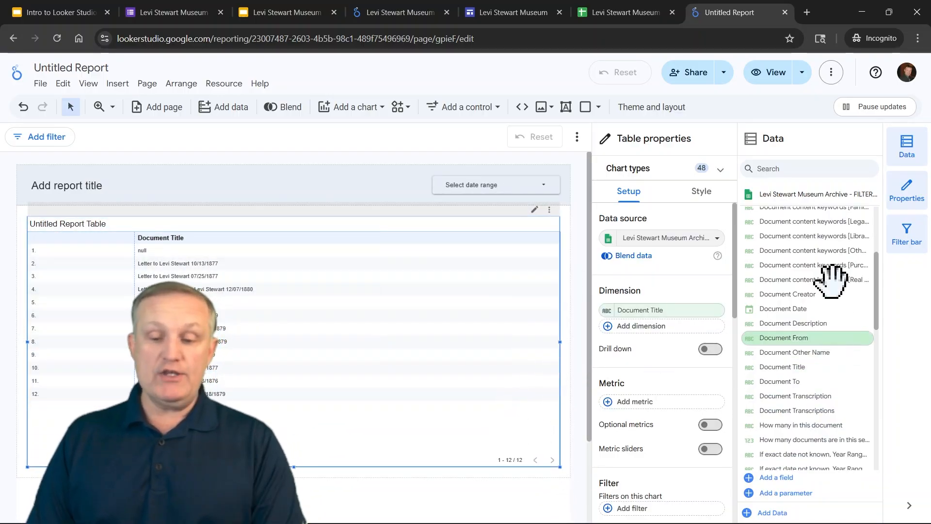
Browse the chart types available for adding to the report
{"action": "scroll", "coordinate": [871, 334], "scroll_direction": "down", "scroll_amount": 1}
{"action": "scroll", "coordinate": [853, 343], "scroll_direction": "down", "scroll_amount": 2}
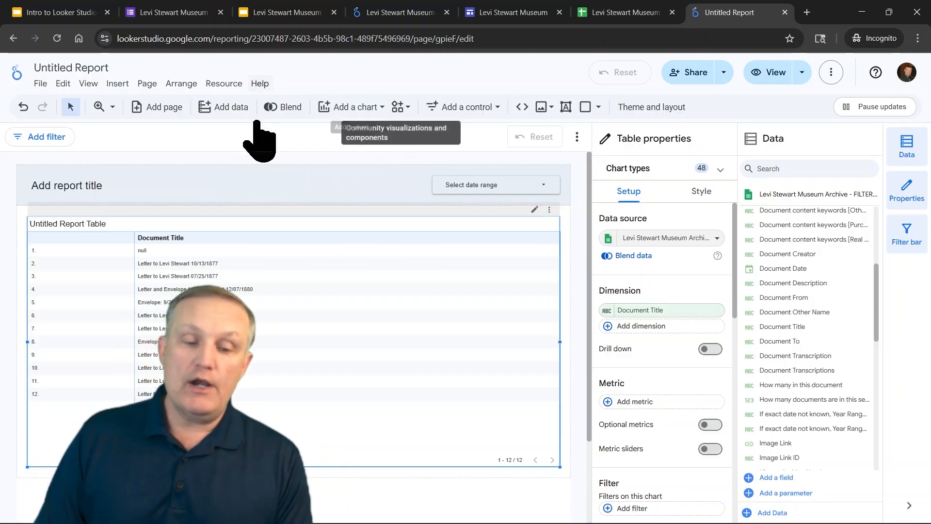
{"action": "left_click", "coordinate": [380, 111]}
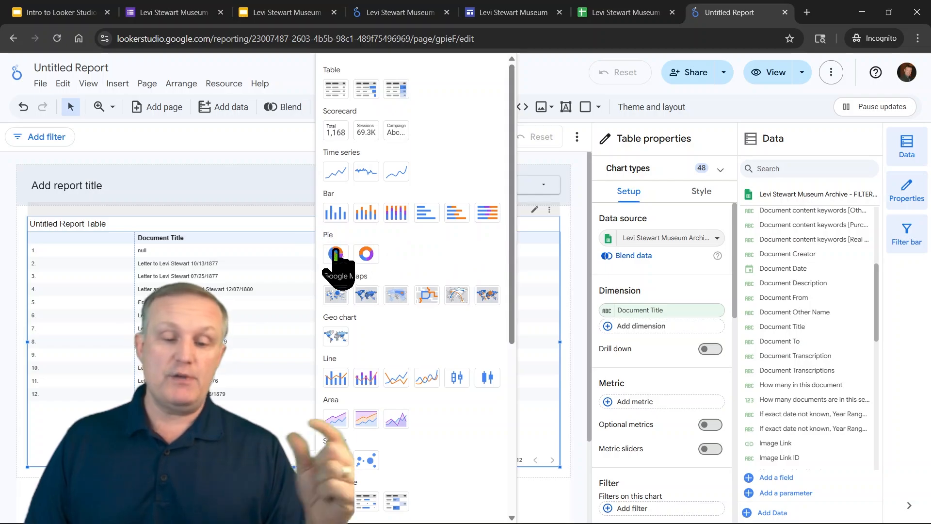
{"action": "scroll", "coordinate": [452, 437], "scroll_direction": "down", "scroll_amount": 6}
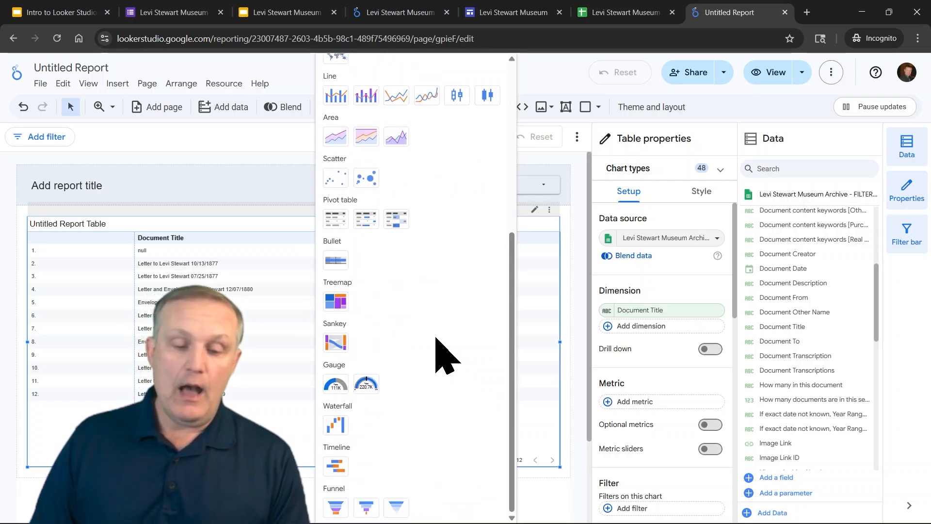
{"action": "scroll", "coordinate": [417, 315], "scroll_direction": "up", "scroll_amount": 5}
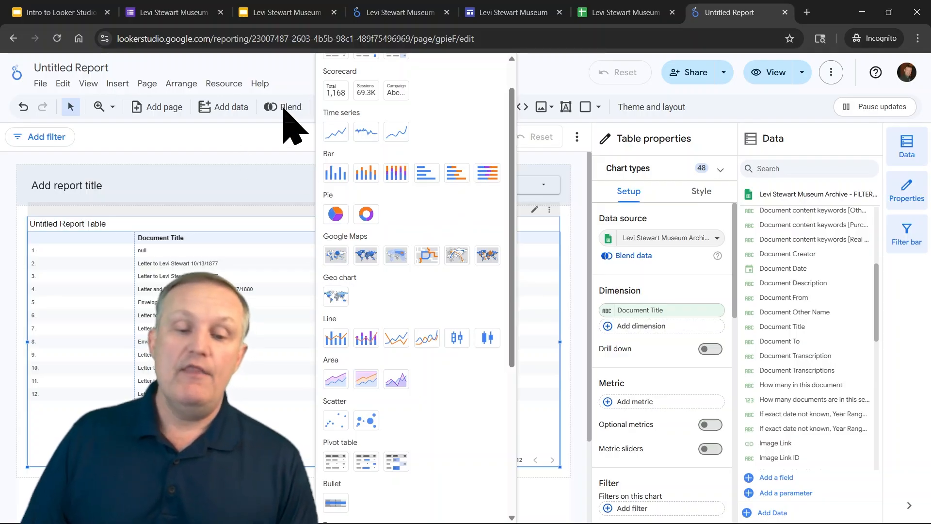
{"action": "left_click", "coordinate": [282, 162]}
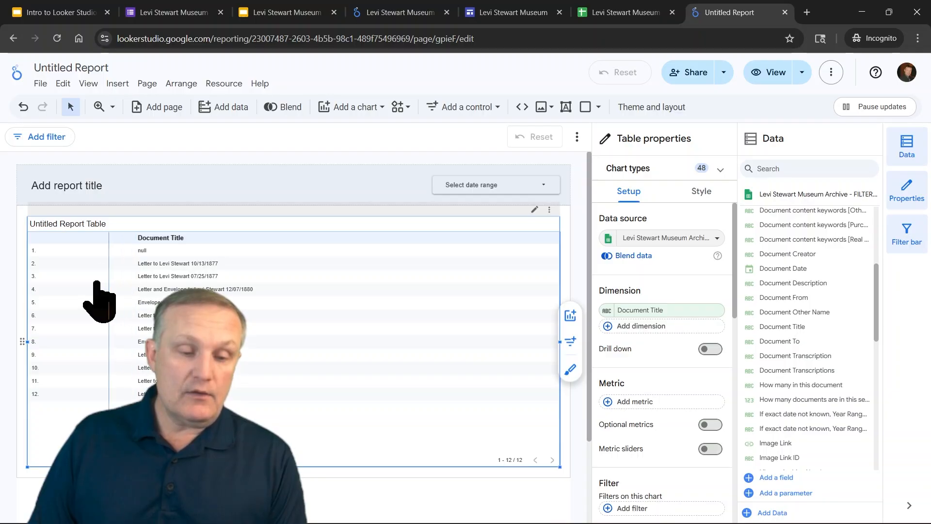
Narrow the table's row-number column to fit its content
{"action": "double_click", "coordinate": [58, 283]}
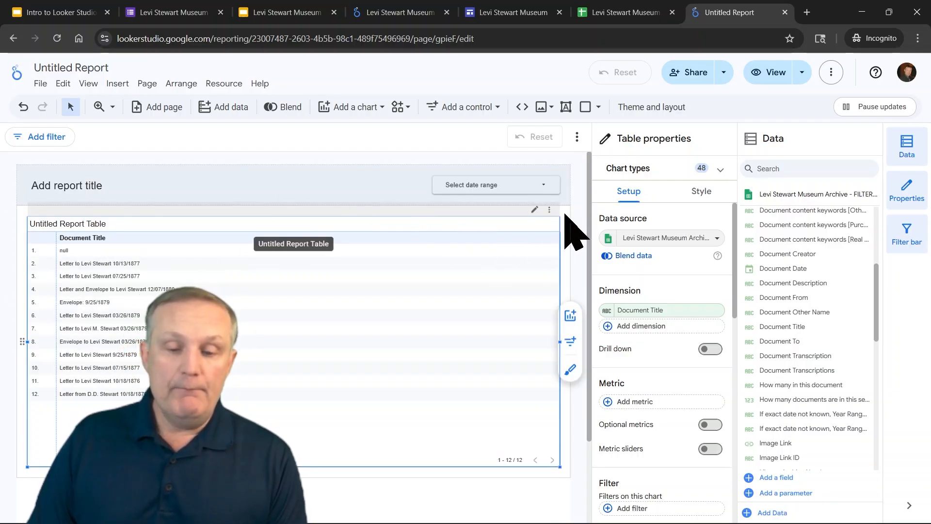
{"action": "left_click", "coordinate": [473, 219]}
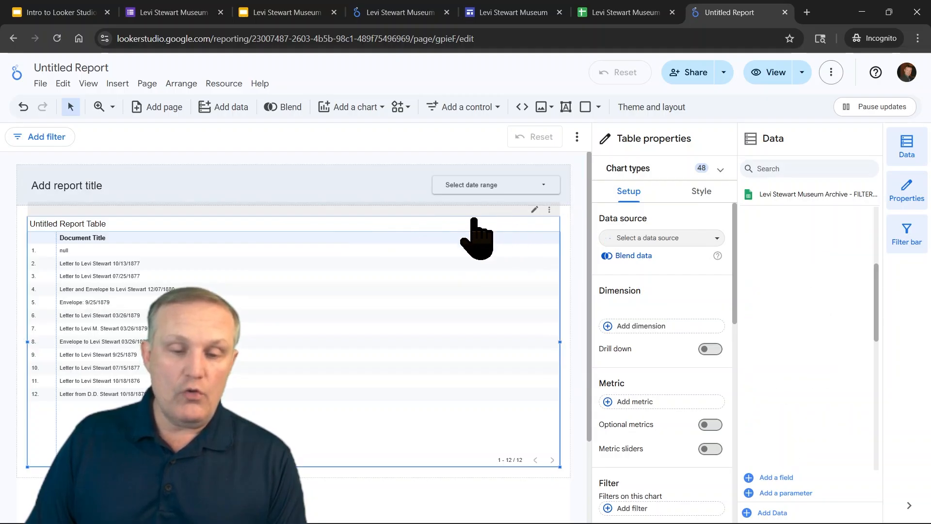
{"action": "left_click", "coordinate": [187, 187]}
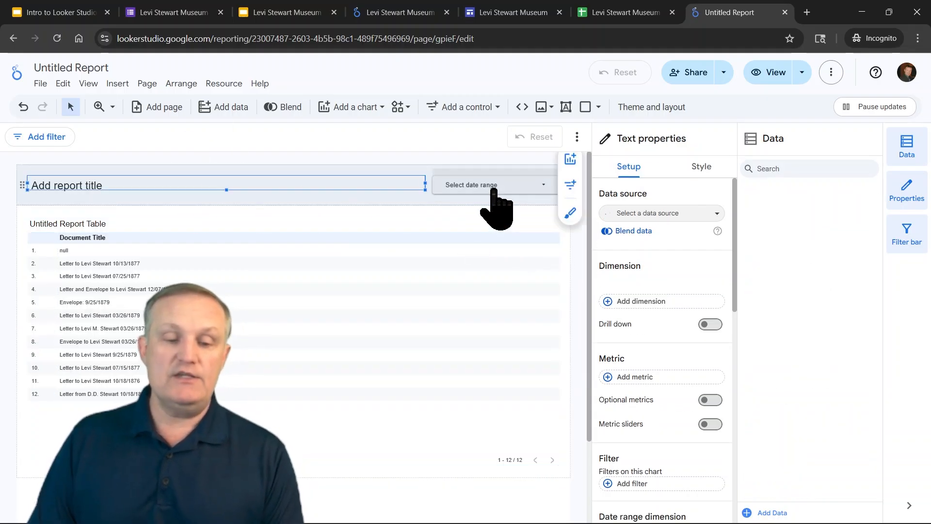
Insert a drop-down list control and place it above the table, below the report header
{"action": "left_click", "coordinate": [495, 106]}
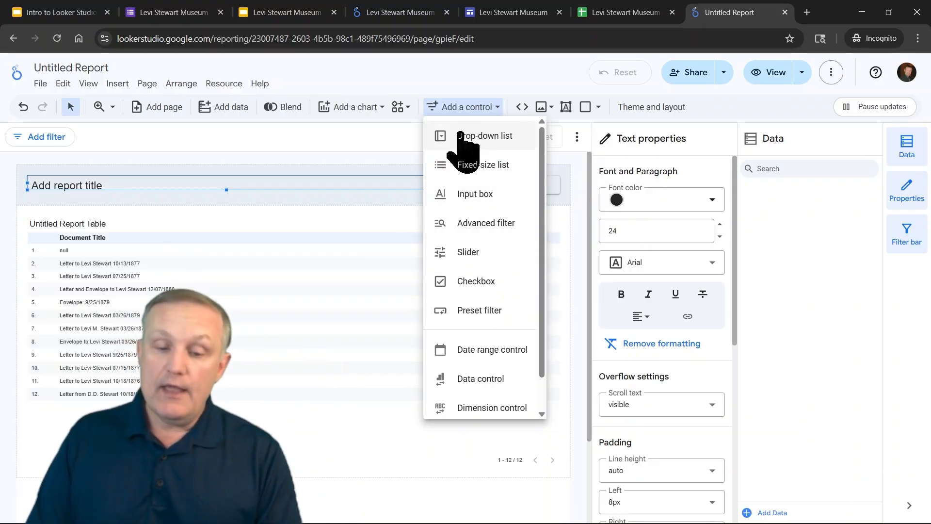
{"action": "left_click", "coordinate": [495, 136]}
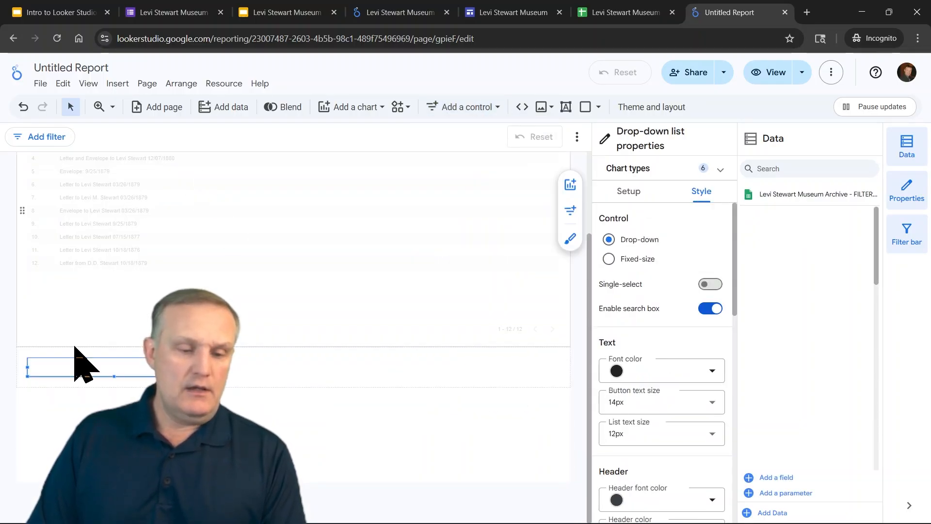
{"action": "left_click_drag", "start_coordinate": [25, 396], "coordinate": [105, 182]}
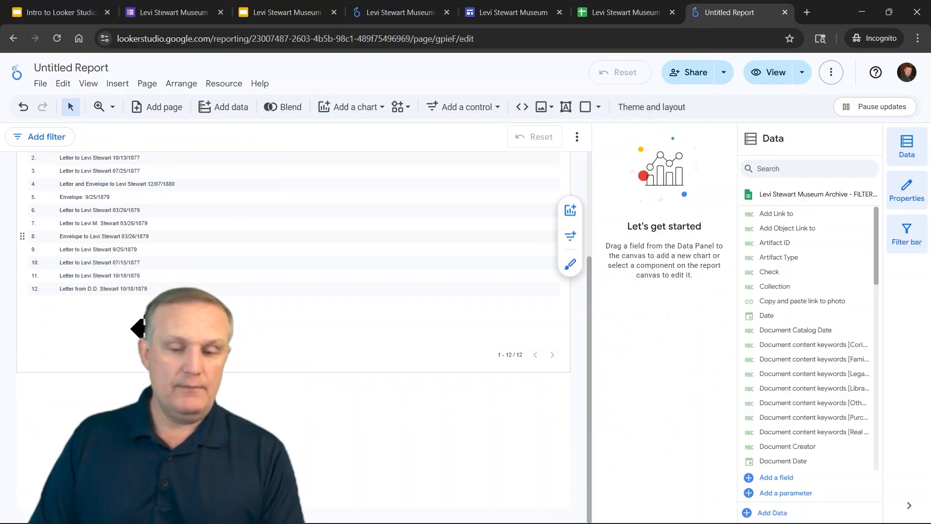
{"action": "left_click_drag", "start_coordinate": [589, 453], "coordinate": [619, 346]}
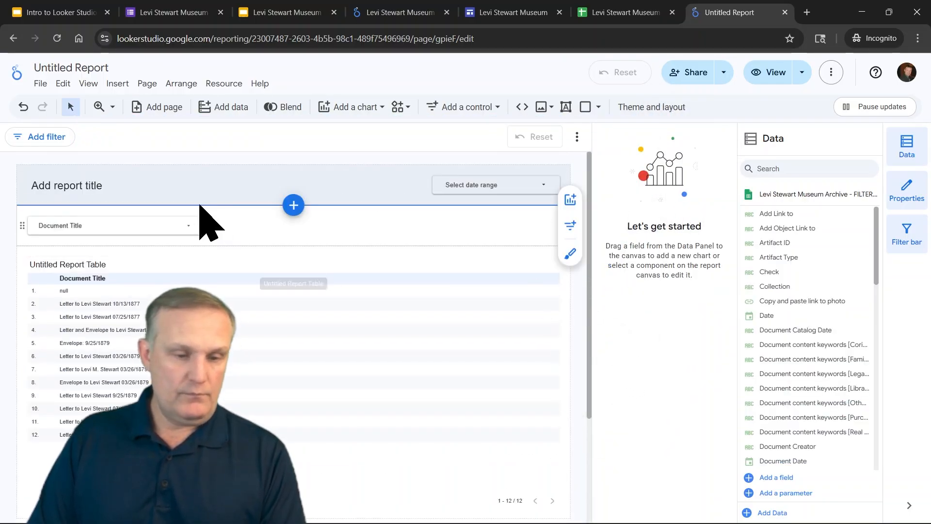
Open the Document Title drop-down control to review its listed values
{"action": "left_click", "coordinate": [192, 229]}
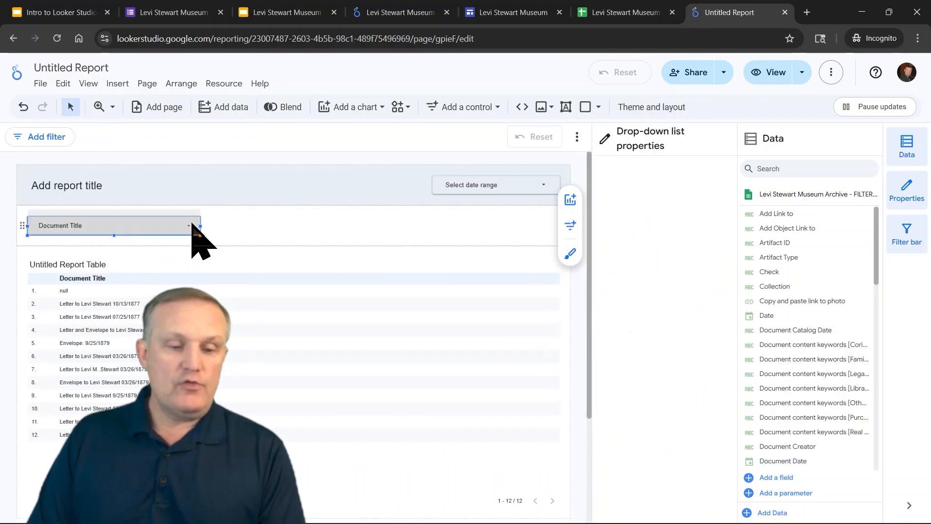
{"action": "left_click", "coordinate": [224, 224]}
{"action": "left_click", "coordinate": [189, 228]}
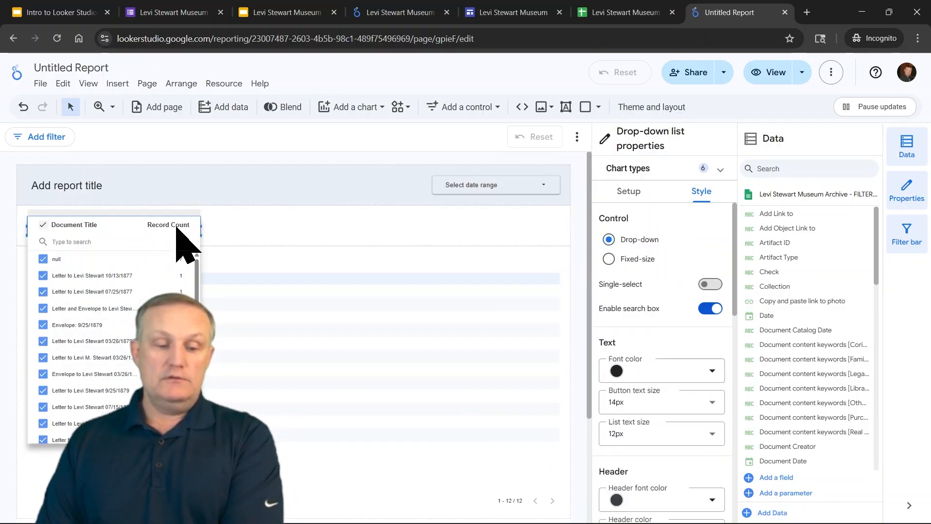
{"action": "scroll", "coordinate": [97, 356], "scroll_direction": "down", "scroll_amount": 1}
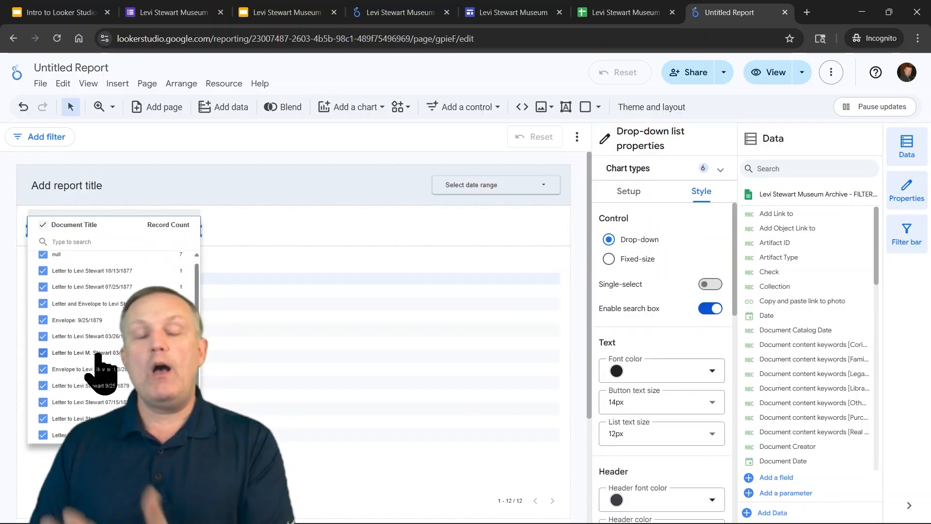
{"action": "scroll", "coordinate": [97, 357], "scroll_direction": "up", "scroll_amount": 1}
{"action": "scroll", "coordinate": [99, 362], "scroll_direction": "down", "scroll_amount": 1}
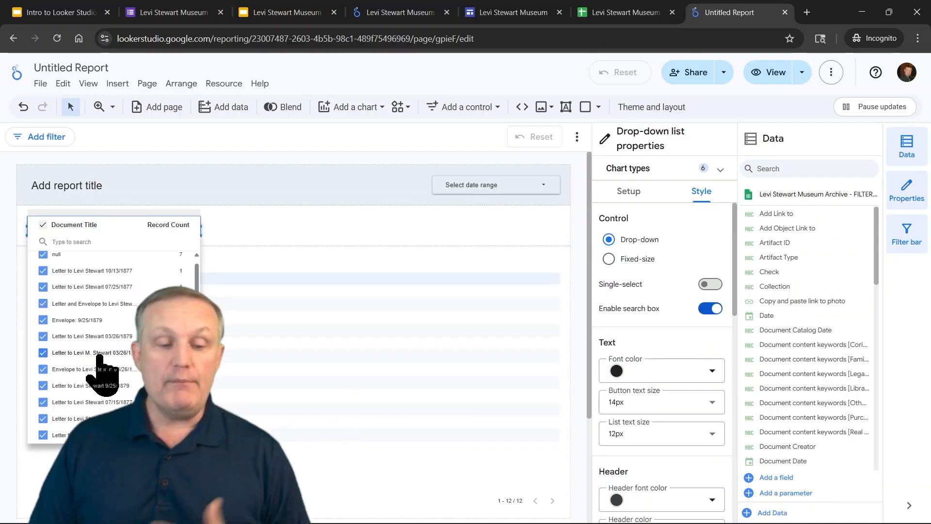
{"action": "left_click", "coordinate": [255, 238]}
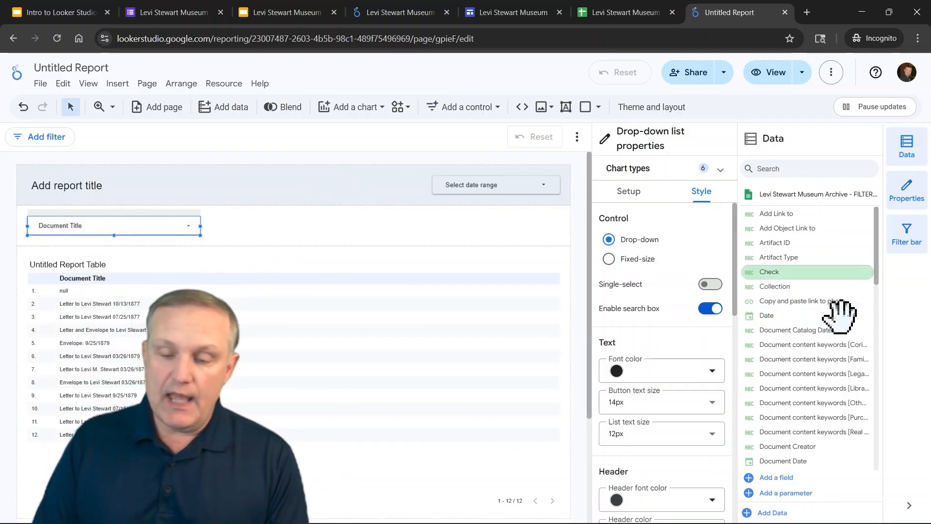
{"action": "scroll", "coordinate": [841, 243], "scroll_direction": "down", "scroll_amount": 5}
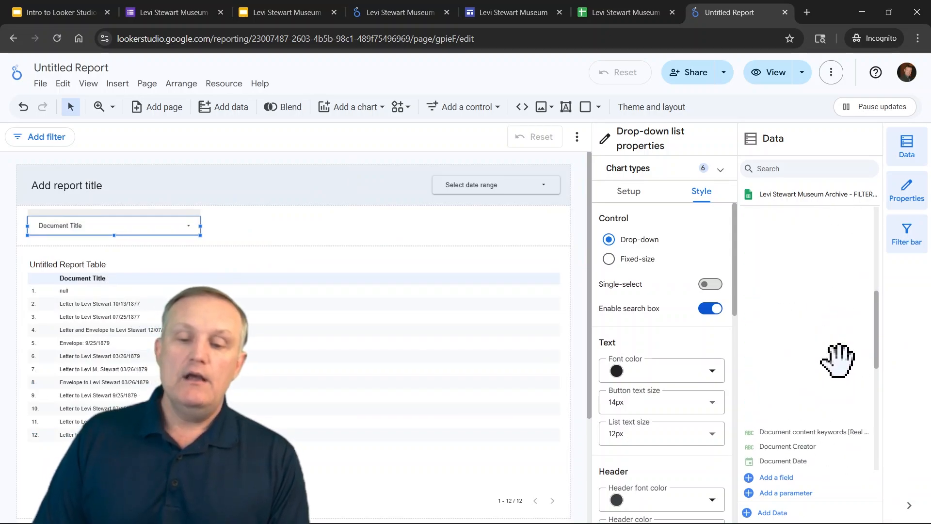
{"action": "scroll", "coordinate": [837, 359], "scroll_direction": "up", "scroll_amount": 5}
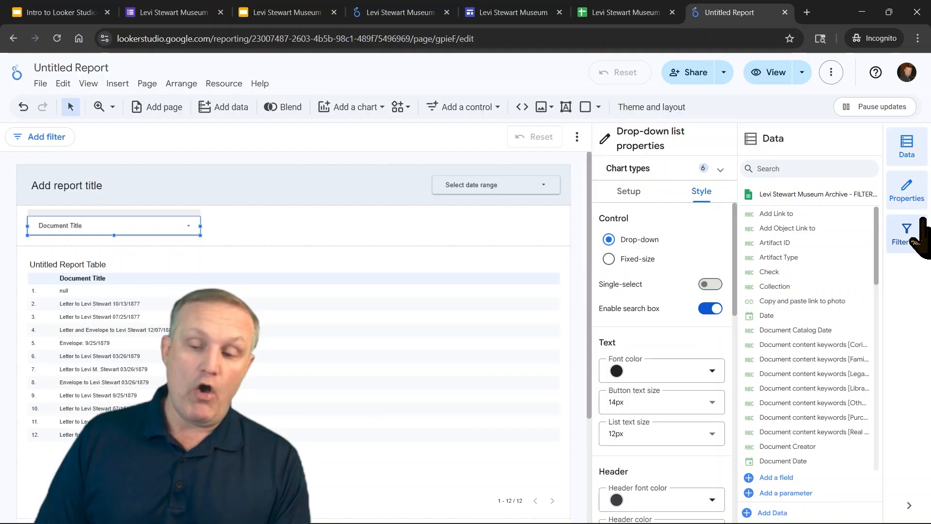
{"action": "left_click", "coordinate": [919, 228]}
{"action": "left_click", "coordinate": [911, 194]}
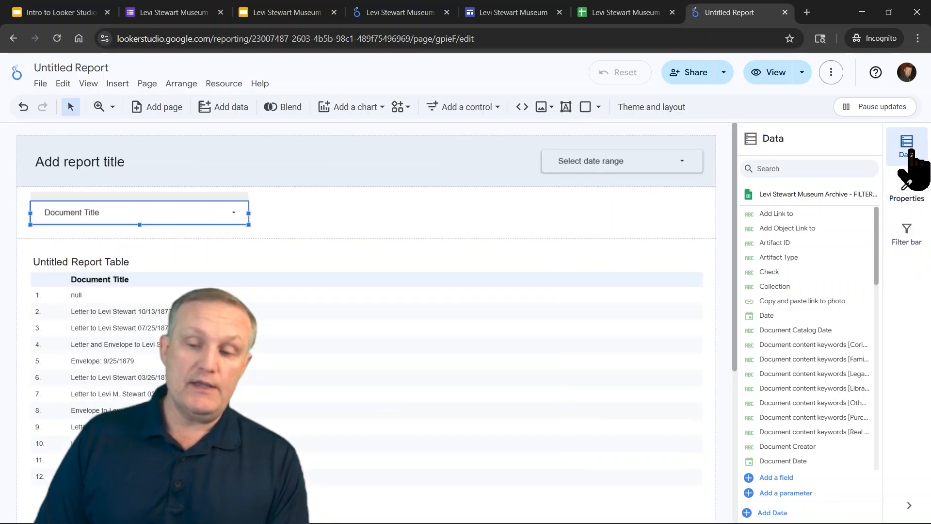
{"action": "left_click", "coordinate": [908, 157]}
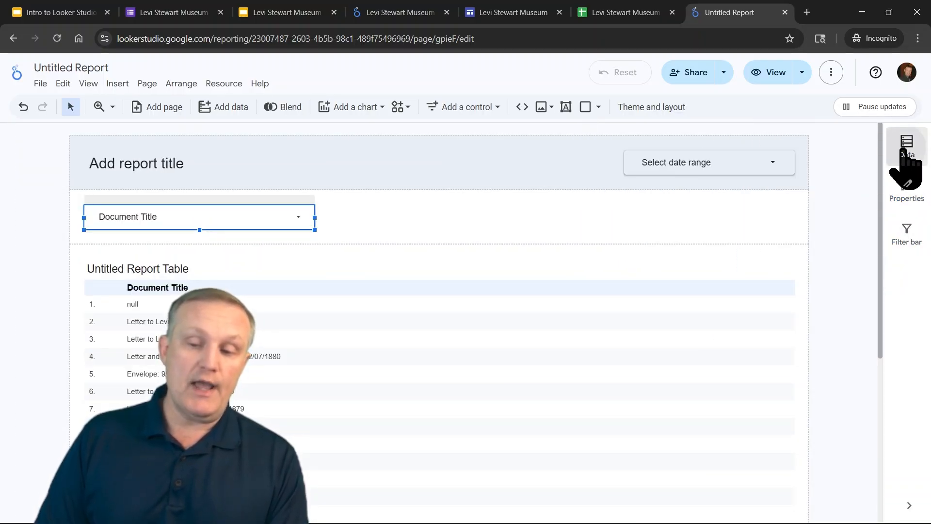
{"action": "left_click", "coordinate": [905, 157]}
{"action": "left_click", "coordinate": [908, 191]}
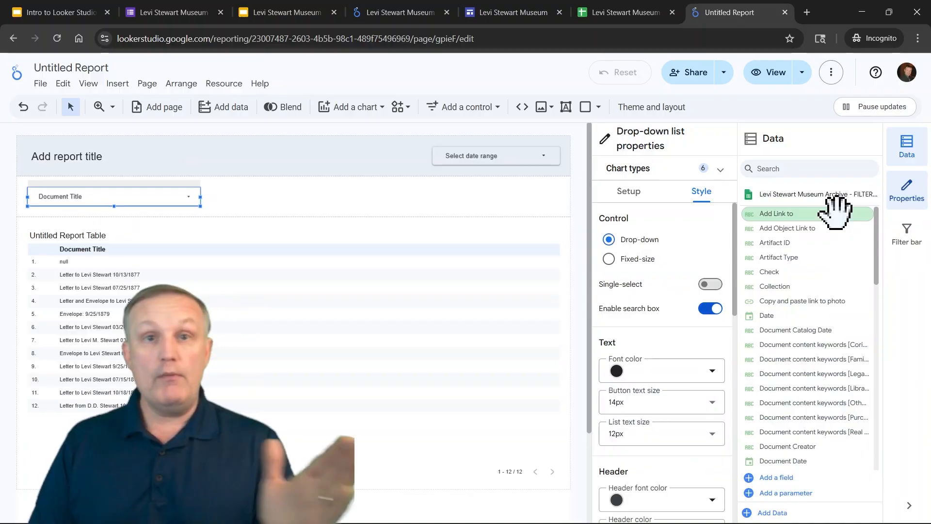
{"action": "left_click", "coordinate": [914, 193]}
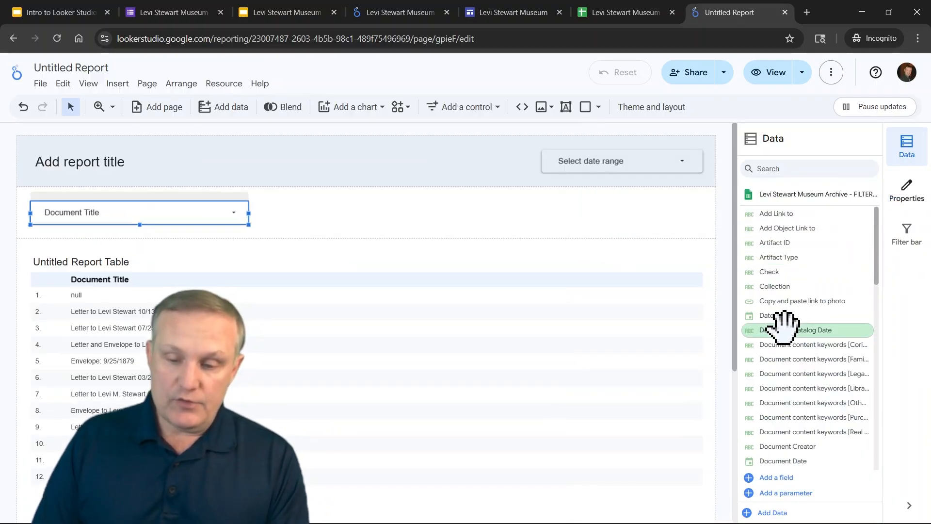
Add the Date and Document Date fields as new columns in the table
{"action": "left_click_drag", "start_coordinate": [728, 277], "coordinate": [363, 368]}
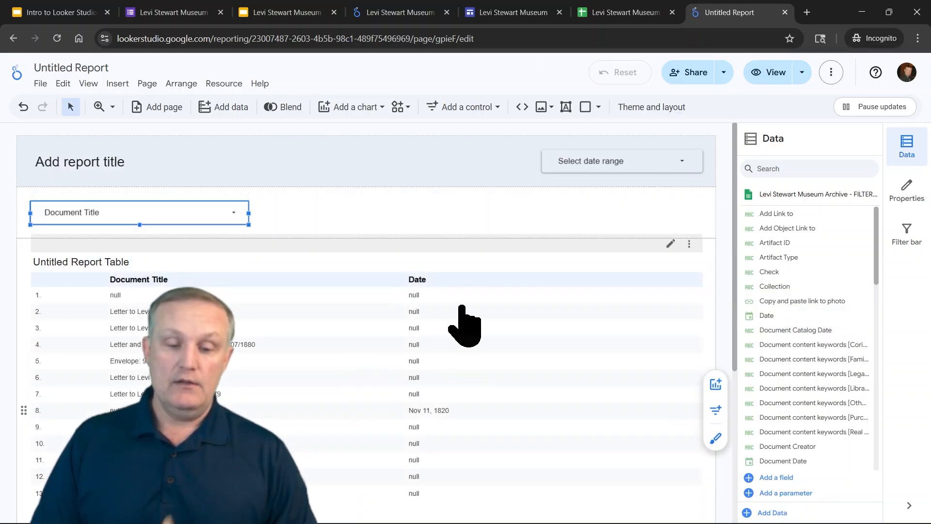
{"action": "scroll", "coordinate": [849, 335], "scroll_direction": "down", "scroll_amount": 3}
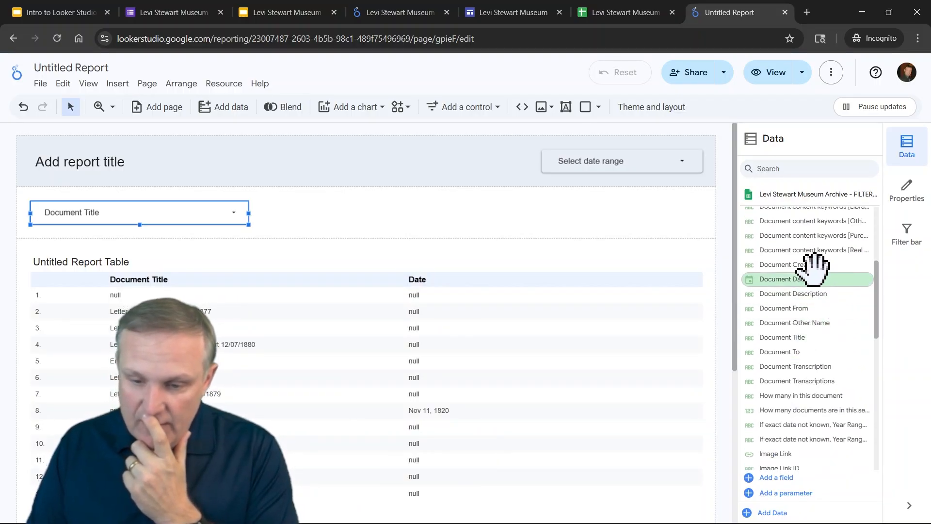
{"action": "left_click_drag", "start_coordinate": [796, 279], "coordinate": [410, 340]}
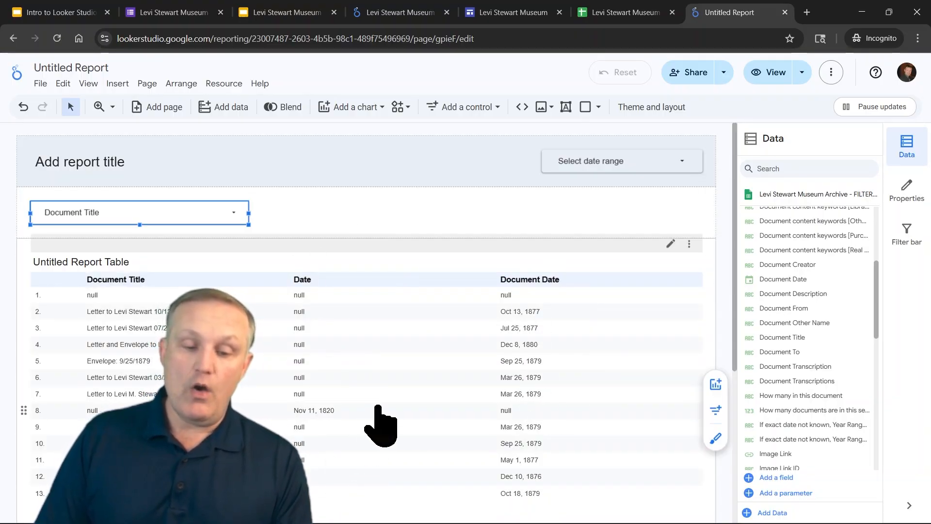
Review the drop-down control's setup properties
{"action": "left_click", "coordinate": [912, 190]}
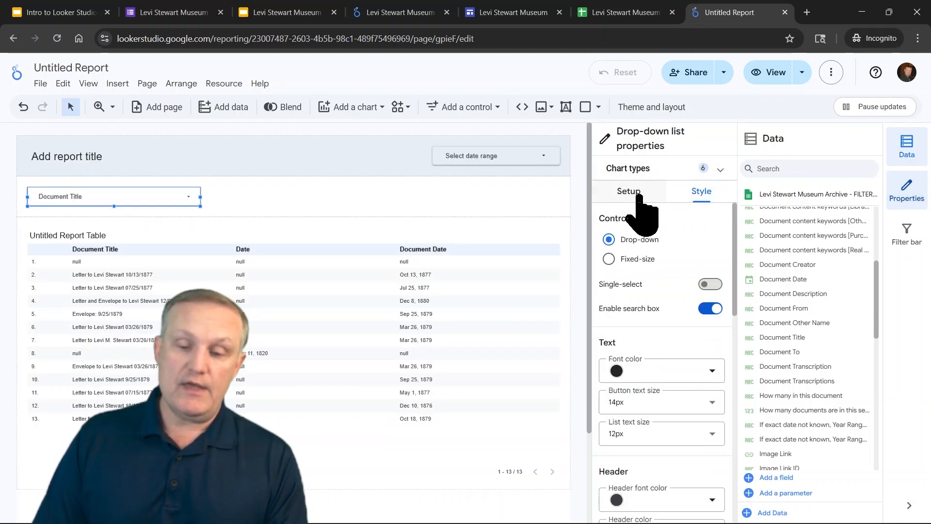
{"action": "left_click", "coordinate": [638, 194]}
{"action": "scroll", "coordinate": [689, 340], "scroll_direction": "down", "scroll_amount": 5}
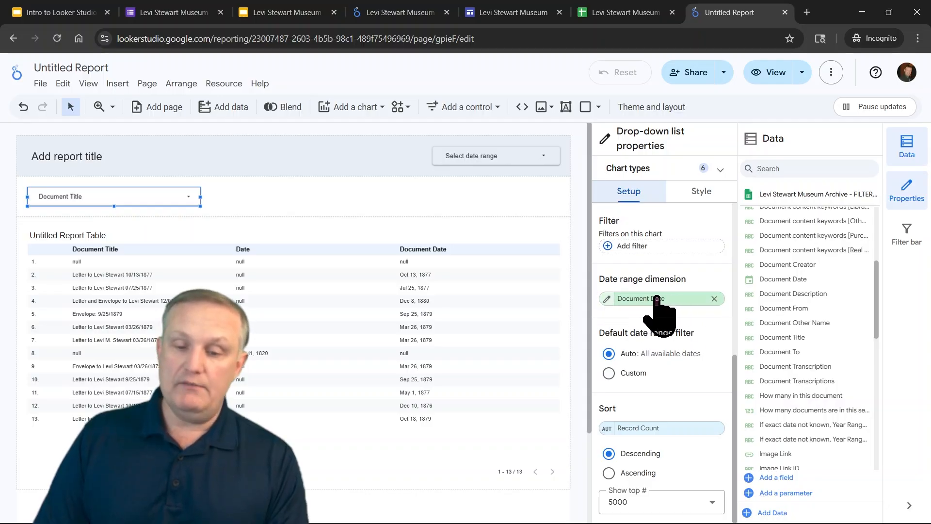
{"action": "scroll", "coordinate": [669, 320], "scroll_direction": "up", "scroll_amount": 5}
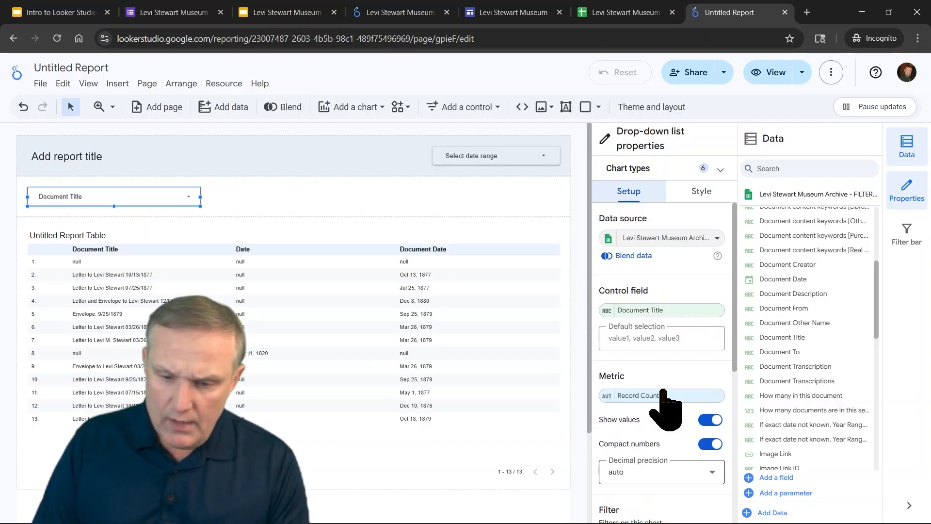
Remove the Date dimension from the table
{"action": "left_click", "coordinate": [297, 303]}
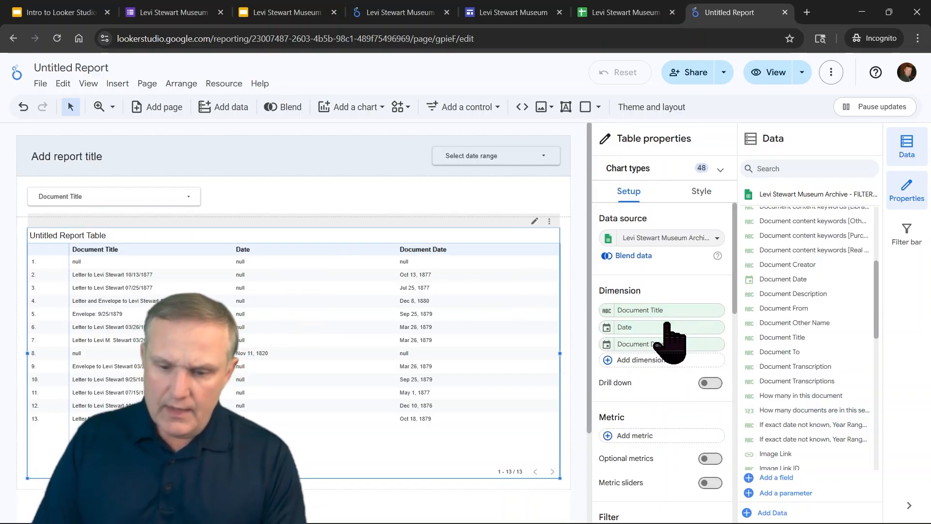
{"action": "left_click", "coordinate": [715, 327]}
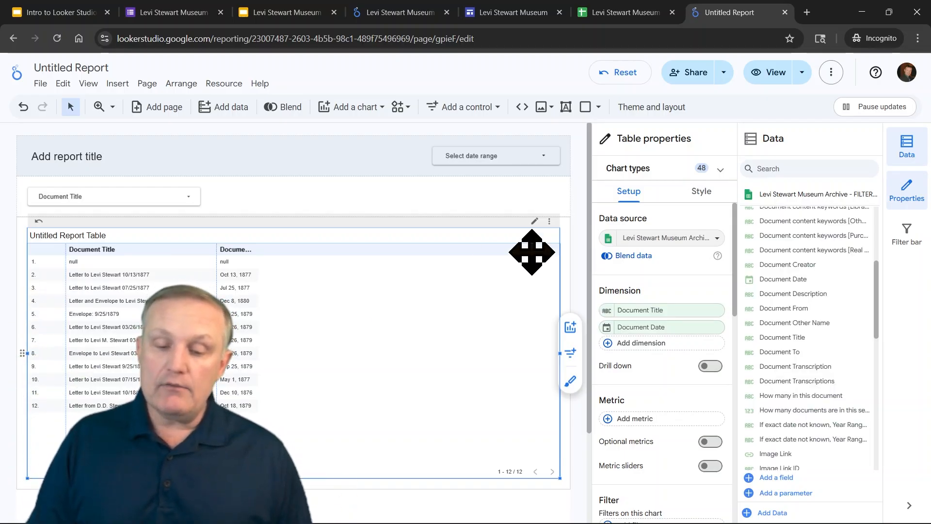
Set the table's missing data display to show a blank " "
{"action": "left_click", "coordinate": [702, 192]}
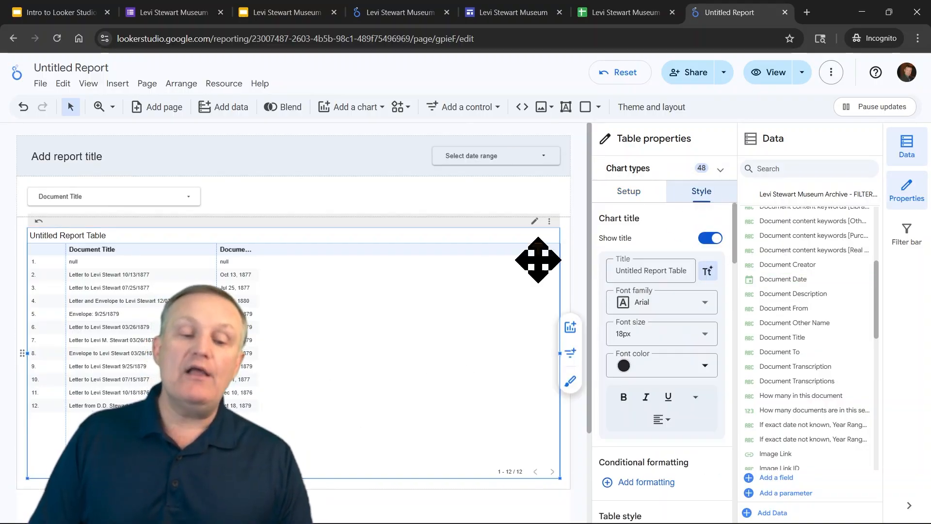
{"action": "scroll", "coordinate": [669, 310], "scroll_direction": "down", "scroll_amount": 10}
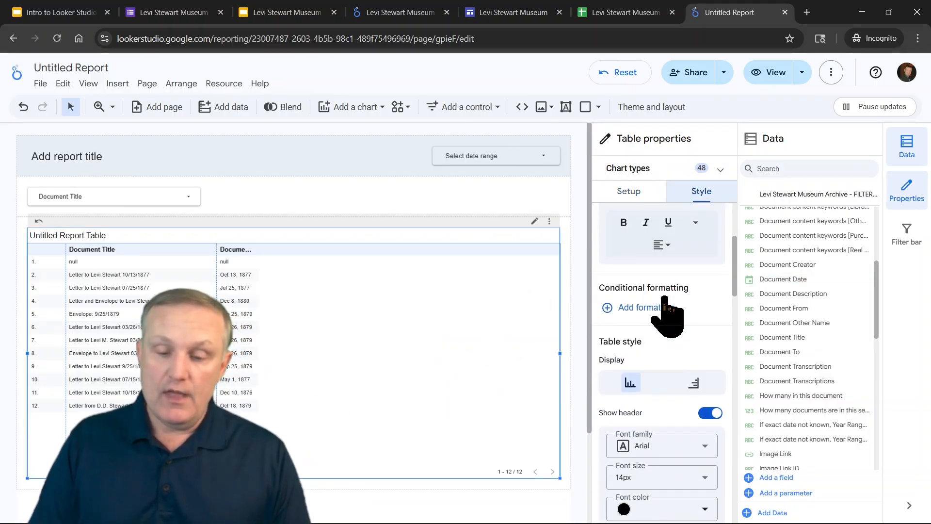
{"action": "scroll", "coordinate": [679, 291], "scroll_direction": "down", "scroll_amount": 10}
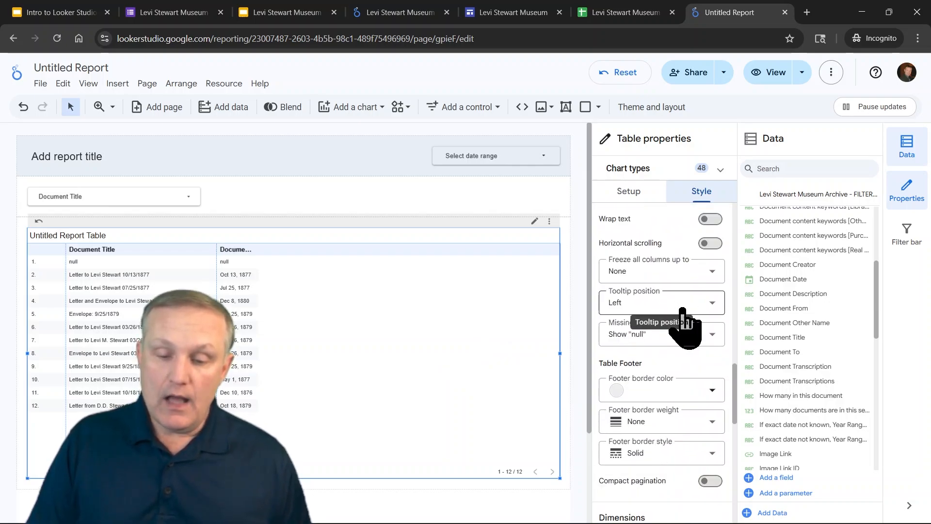
{"action": "scroll", "coordinate": [682, 334], "scroll_direction": "down", "scroll_amount": 8}
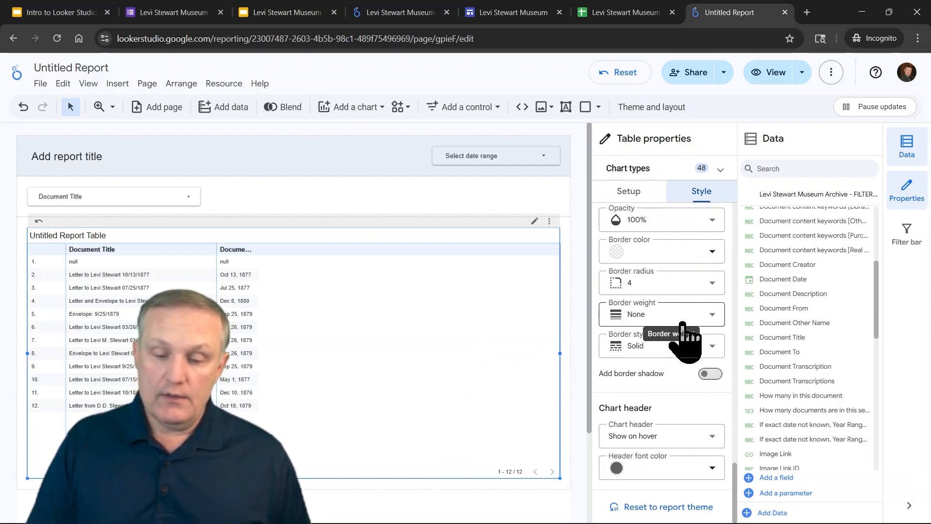
{"action": "scroll", "coordinate": [688, 383], "scroll_direction": "up", "scroll_amount": 7}
{"action": "scroll", "coordinate": [679, 393], "scroll_direction": "up", "scroll_amount": 8}
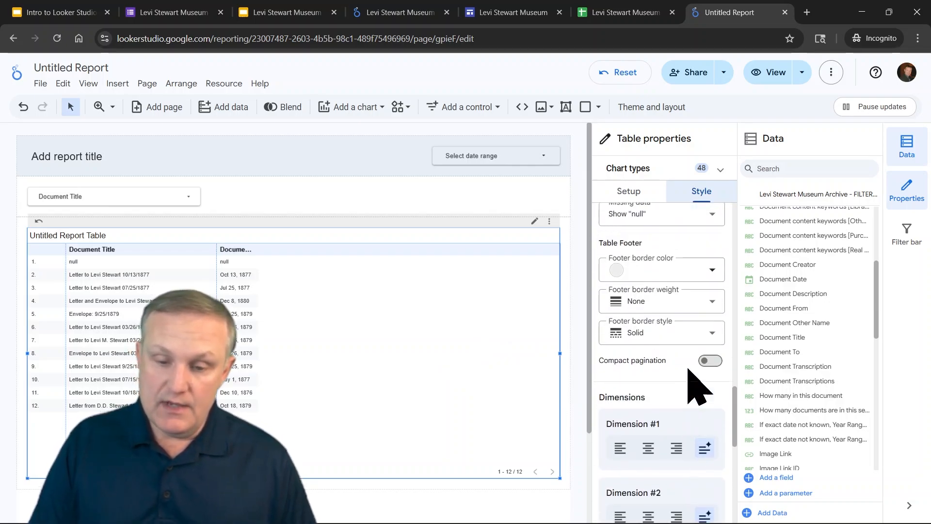
{"action": "scroll", "coordinate": [670, 371], "scroll_direction": "down", "scroll_amount": 3}
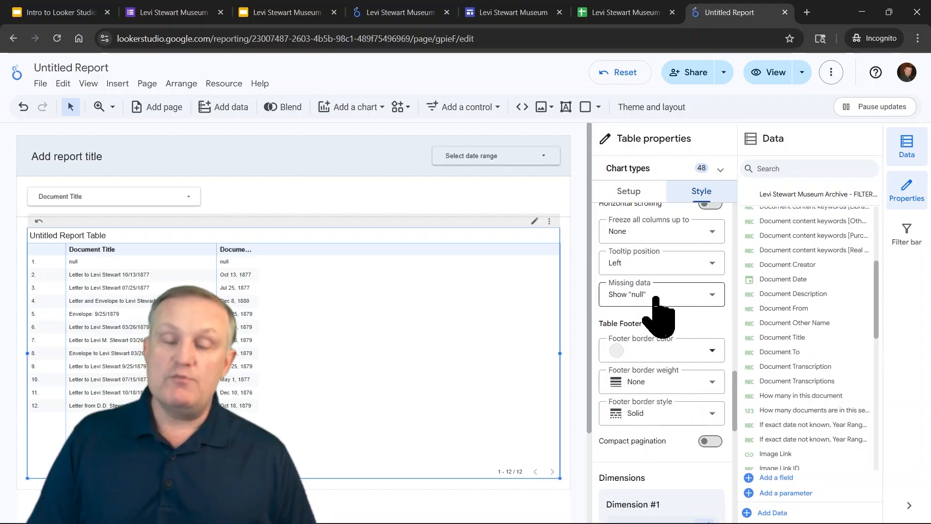
{"action": "left_click", "coordinate": [687, 304]}
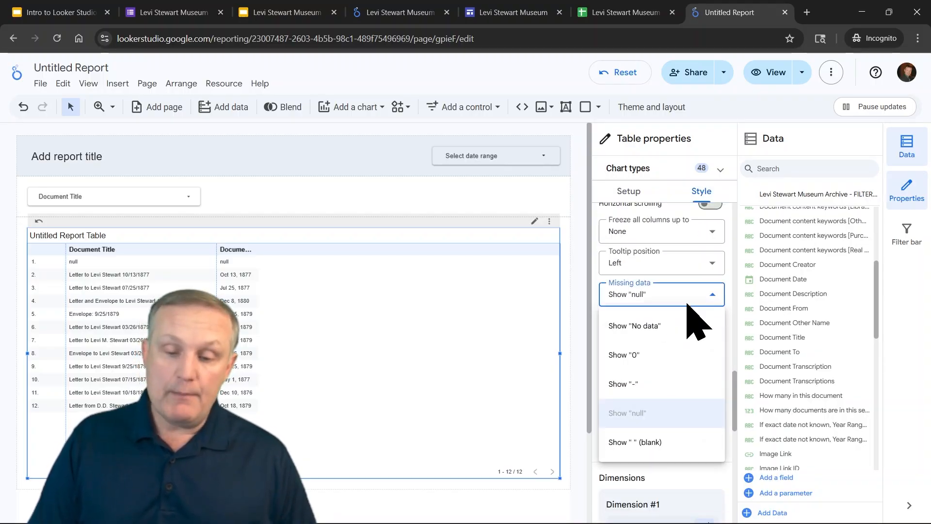
{"action": "left_click", "coordinate": [645, 442]}
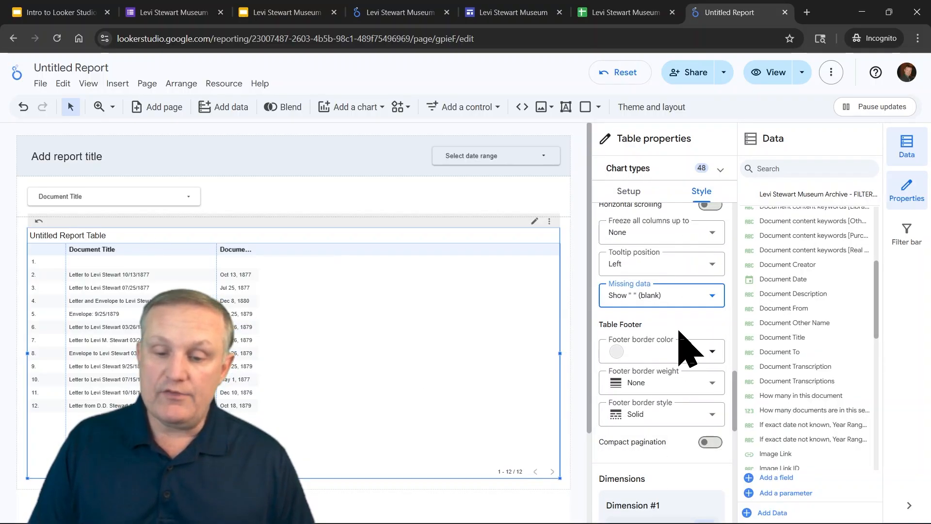
Set the table labels font size to 14px and widen the Document Title column
{"action": "scroll", "coordinate": [686, 352], "scroll_direction": "up", "scroll_amount": 10}
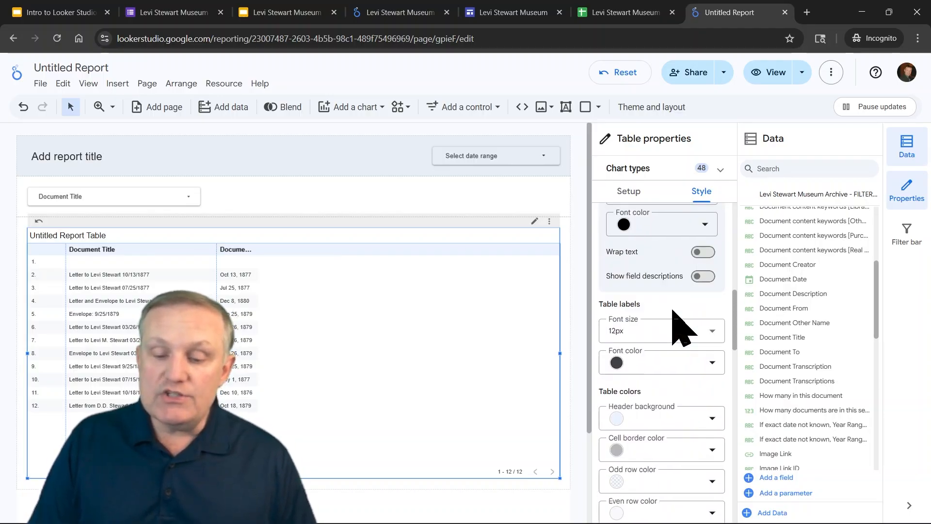
{"action": "scroll", "coordinate": [683, 330], "scroll_direction": "down", "scroll_amount": 5}
{"action": "scroll", "coordinate": [682, 329], "scroll_direction": "up", "scroll_amount": 8}
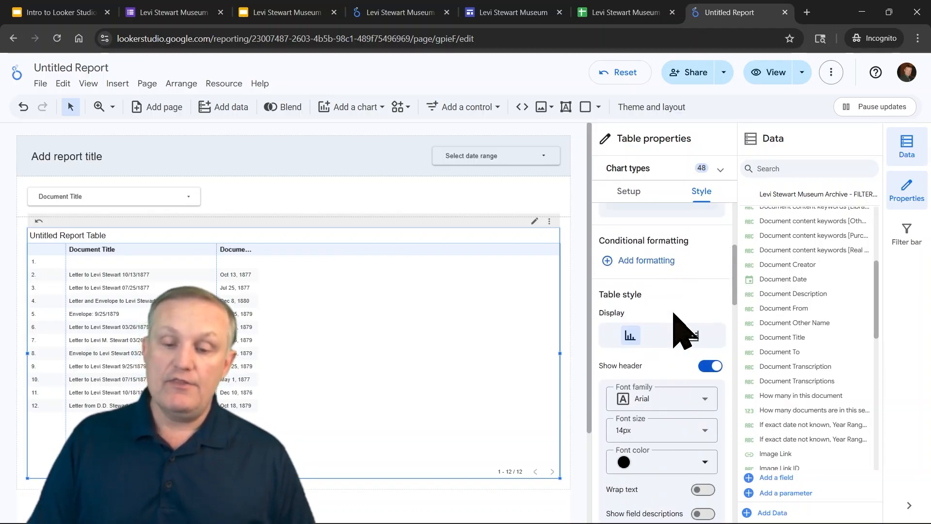
{"action": "scroll", "coordinate": [673, 272], "scroll_direction": "down", "scroll_amount": 3}
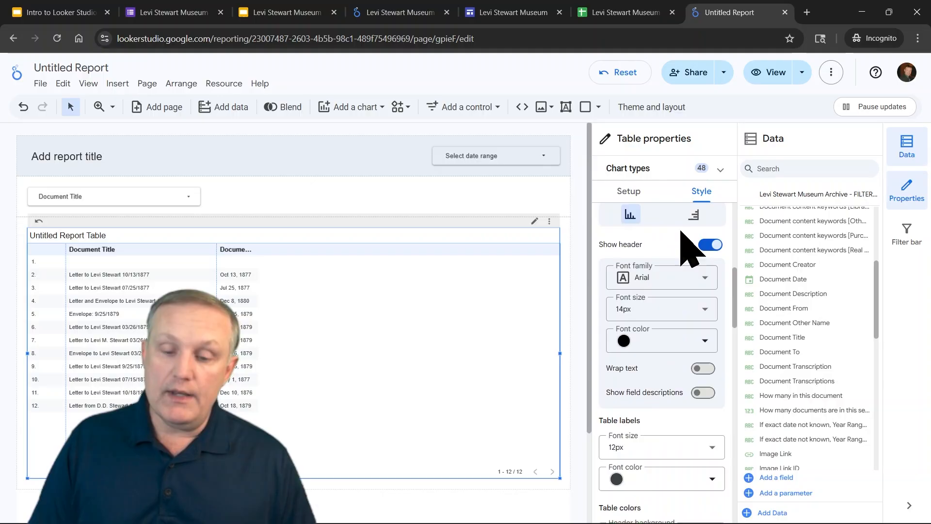
{"action": "scroll", "coordinate": [705, 329], "scroll_direction": "down", "scroll_amount": 3}
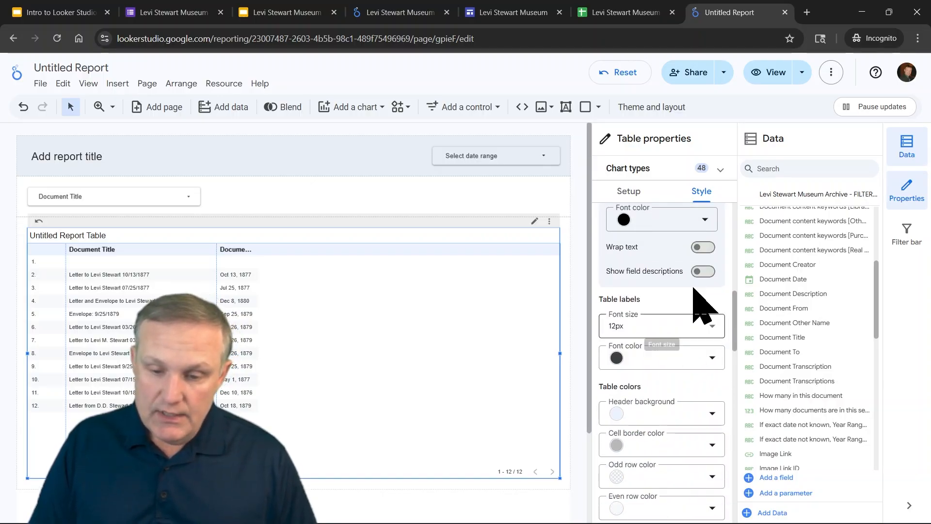
{"action": "left_click", "coordinate": [671, 327]}
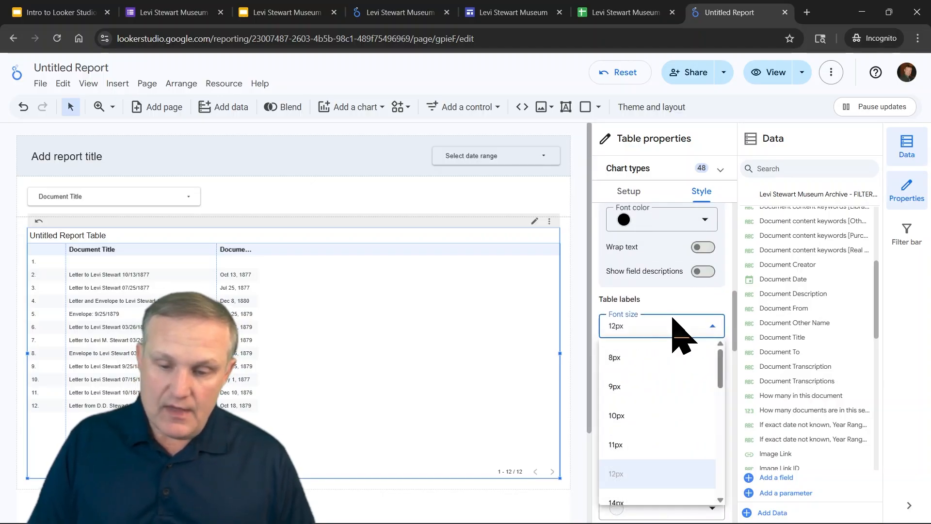
{"action": "left_click", "coordinate": [644, 504]}
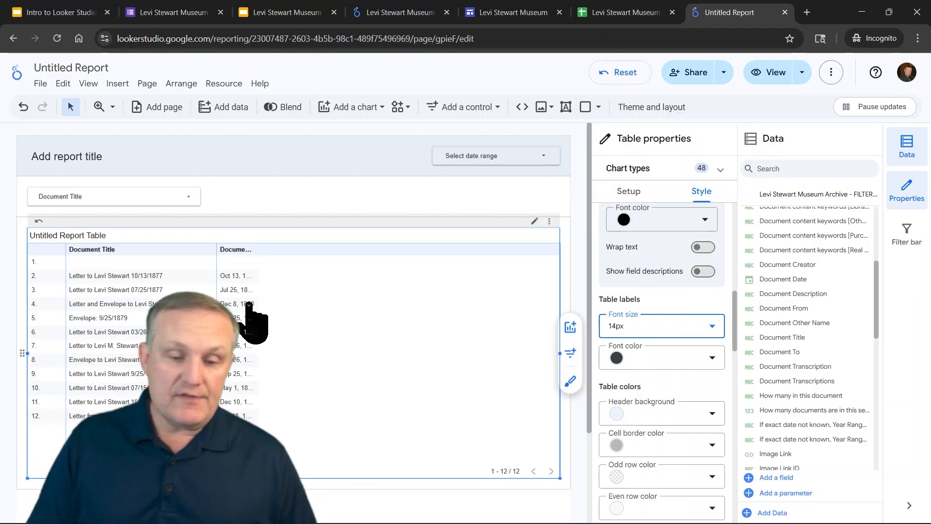
{"action": "left_click", "coordinate": [264, 254]}
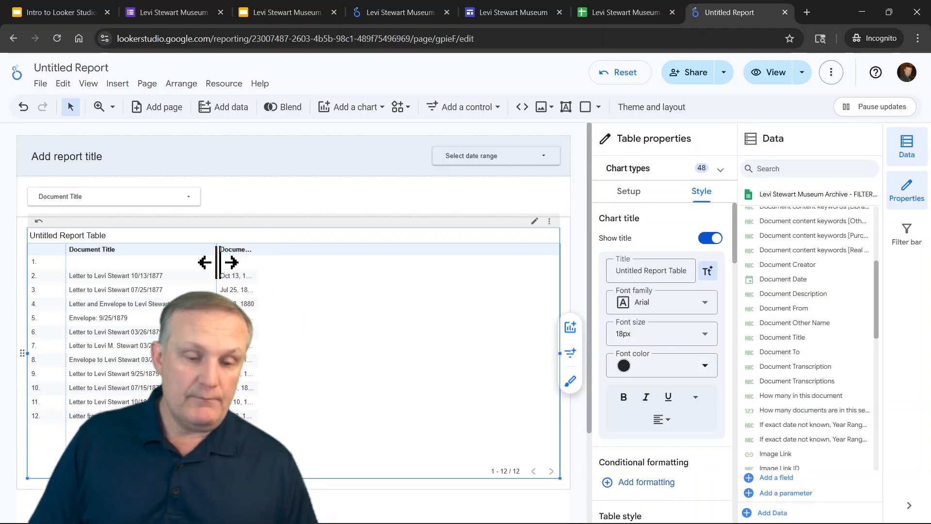
{"action": "left_click_drag", "start_coordinate": [228, 262], "coordinate": [258, 262]}
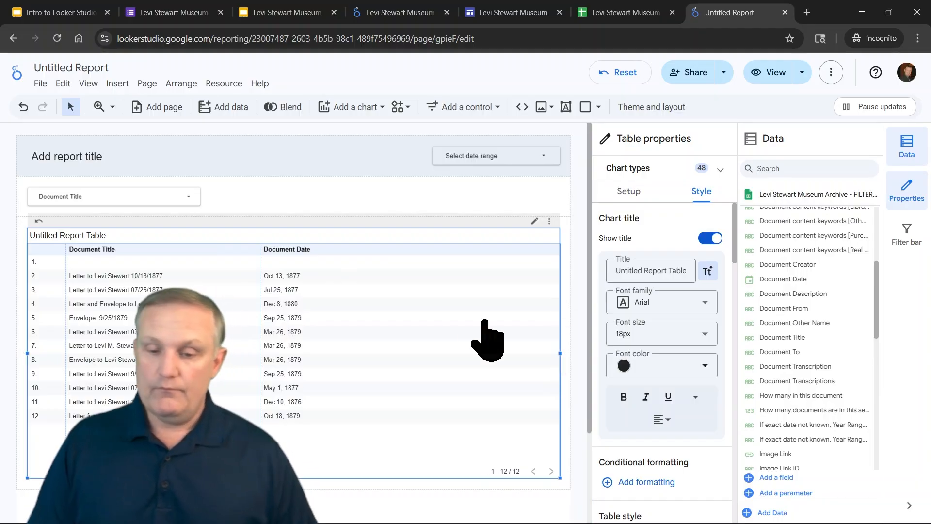
Sort the table by Document Date in descending order
{"action": "left_click", "coordinate": [629, 192]}
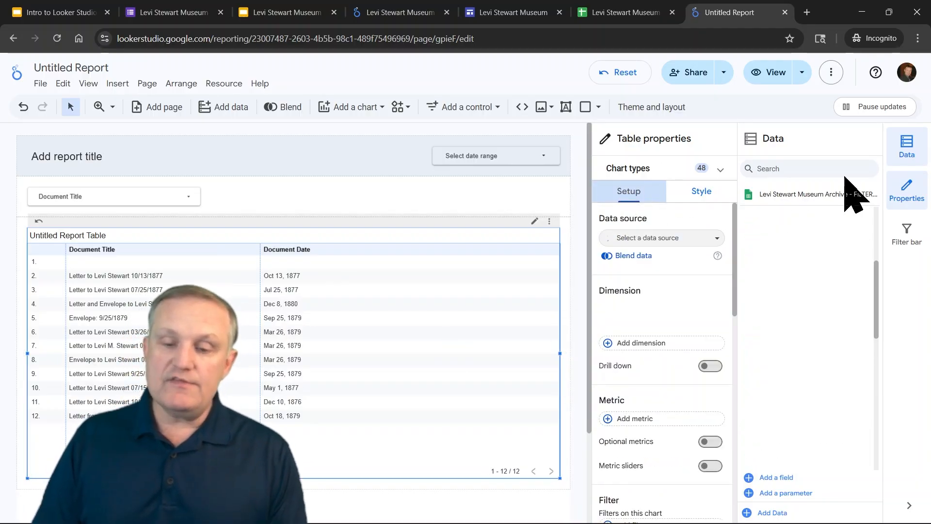
{"action": "scroll", "coordinate": [689, 291], "scroll_direction": "down", "scroll_amount": 5}
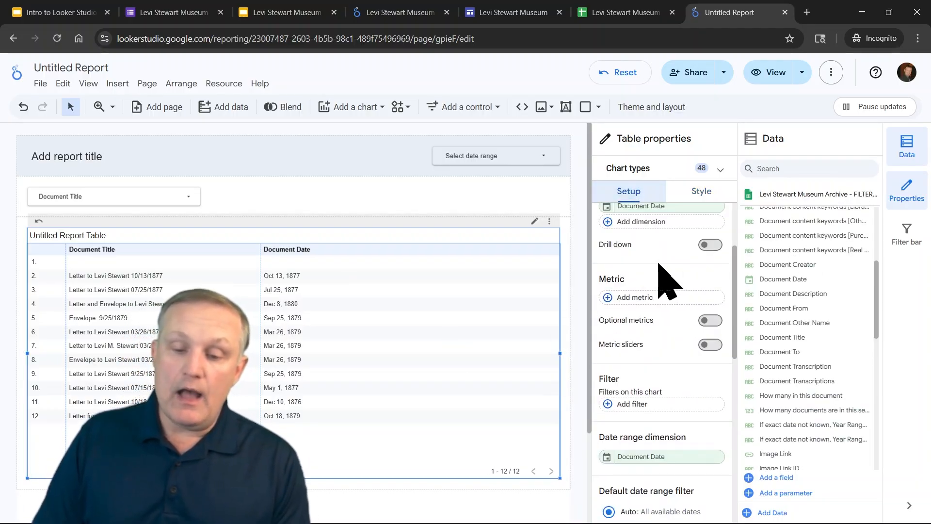
{"action": "scroll", "coordinate": [691, 296], "scroll_direction": "up", "scroll_amount": 2}
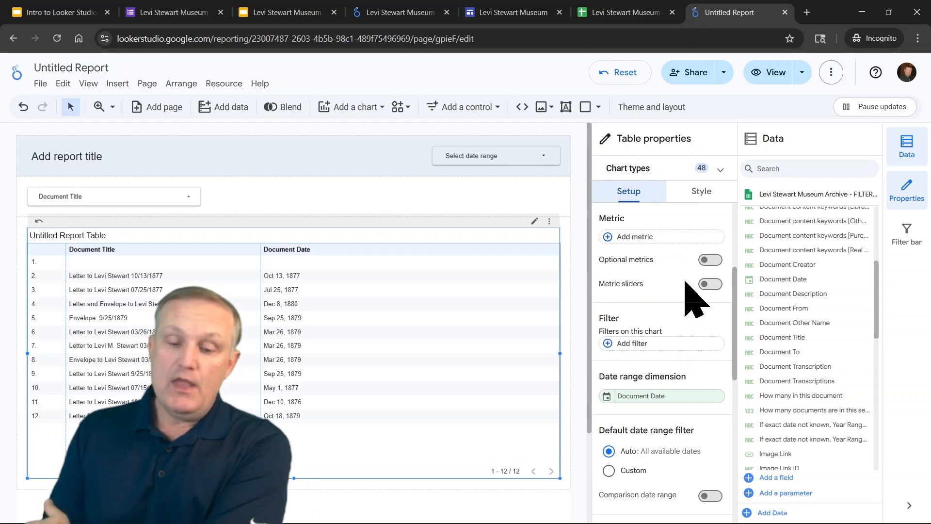
{"action": "scroll", "coordinate": [686, 282], "scroll_direction": "down", "scroll_amount": 7}
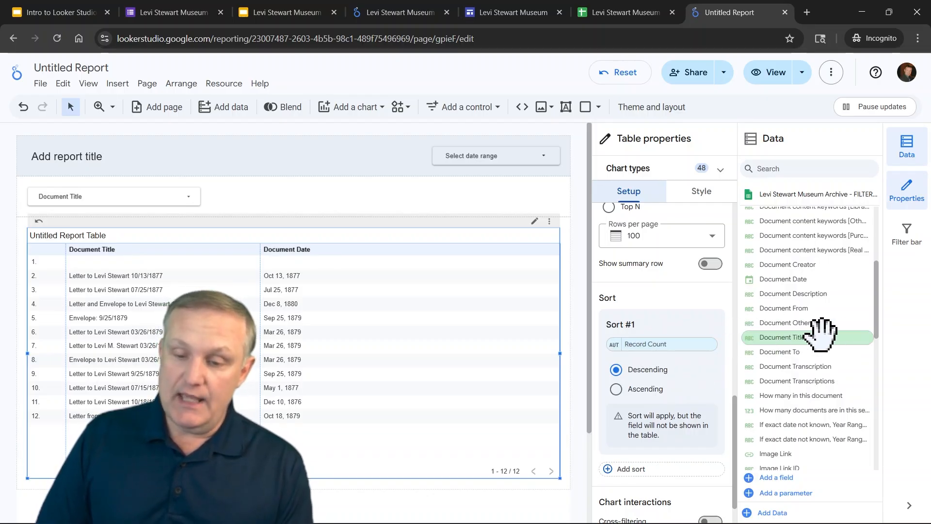
{"action": "left_click_drag", "start_coordinate": [804, 279], "coordinate": [684, 359]}
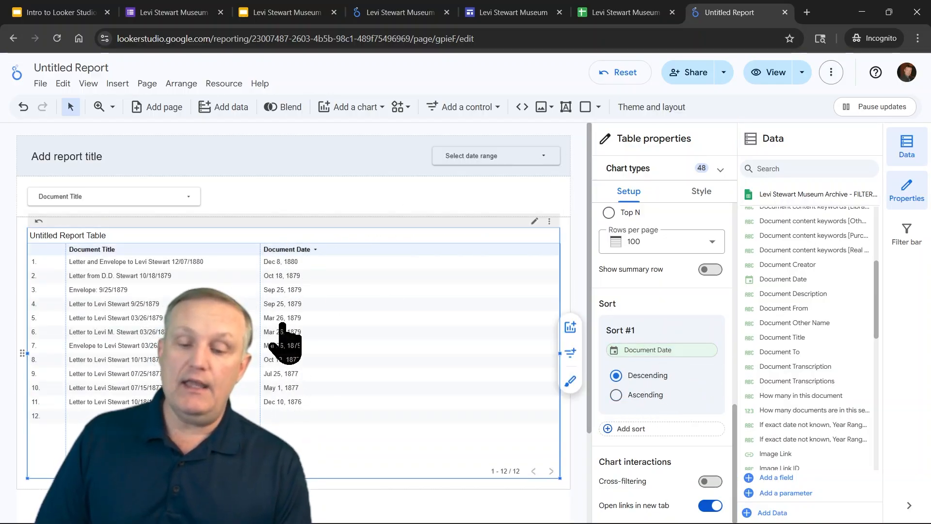
{"action": "left_click", "coordinate": [607, 429]}
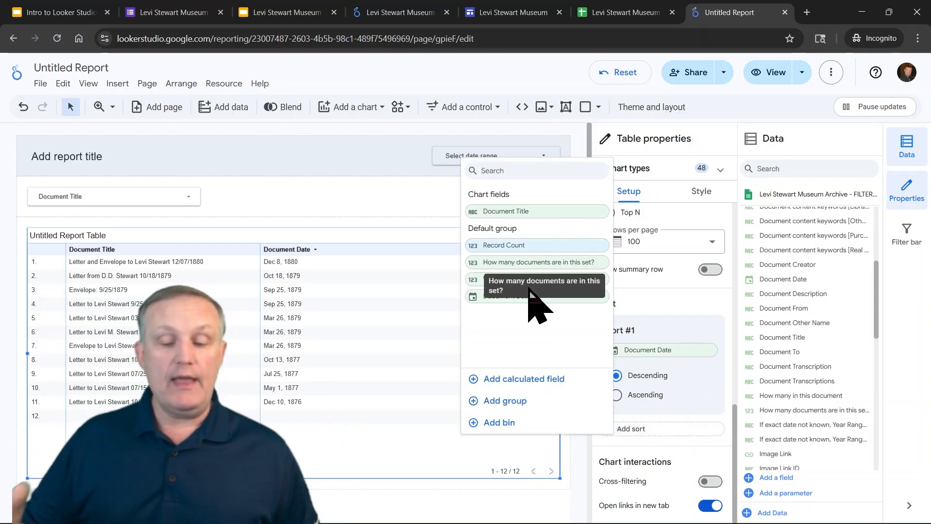
{"action": "left_click", "coordinate": [675, 454]}
Add the Image Link field as a table column and widen it
{"action": "scroll", "coordinate": [683, 437], "scroll_direction": "up", "scroll_amount": 3}
{"action": "scroll", "coordinate": [680, 395], "scroll_direction": "down", "scroll_amount": 3}
{"action": "scroll", "coordinate": [824, 339], "scroll_direction": "down", "scroll_amount": 3}
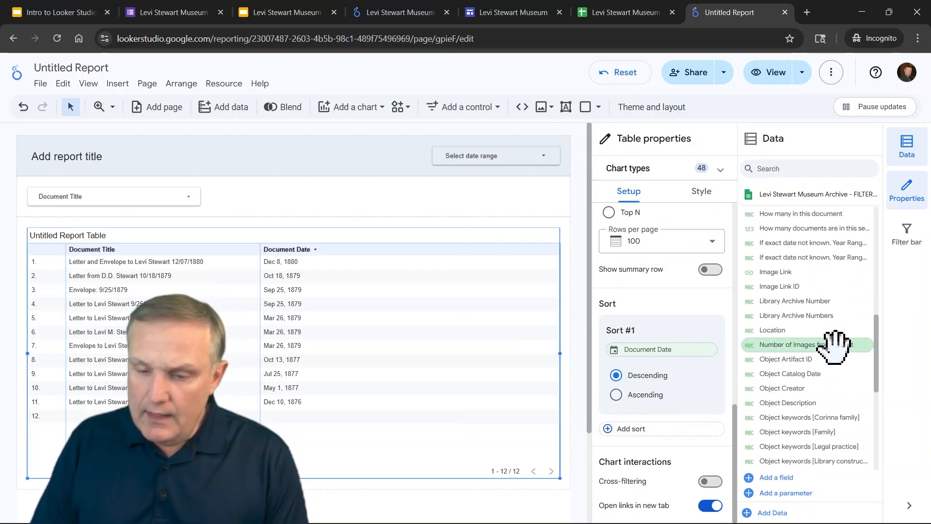
{"action": "left_click_drag", "start_coordinate": [792, 328], "coordinate": [420, 287]}
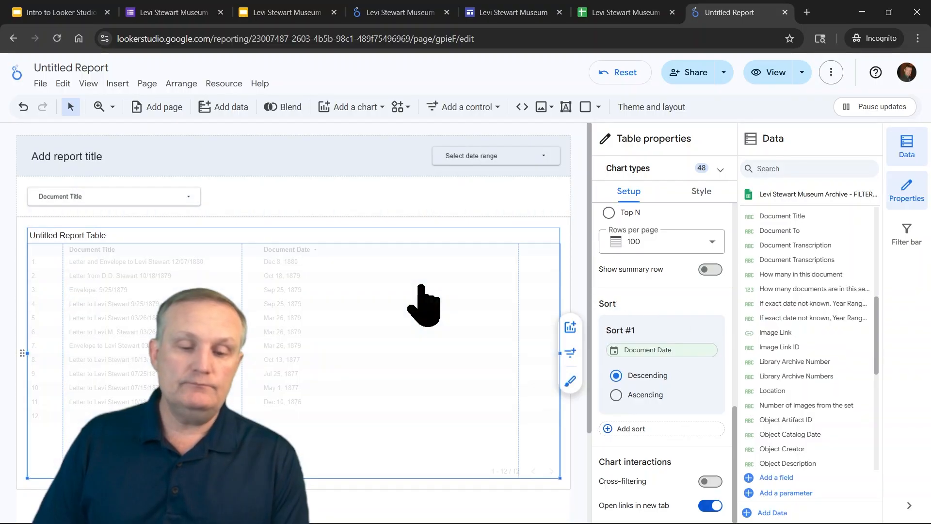
{"action": "left_click_drag", "start_coordinate": [518, 276], "coordinate": [456, 298]}
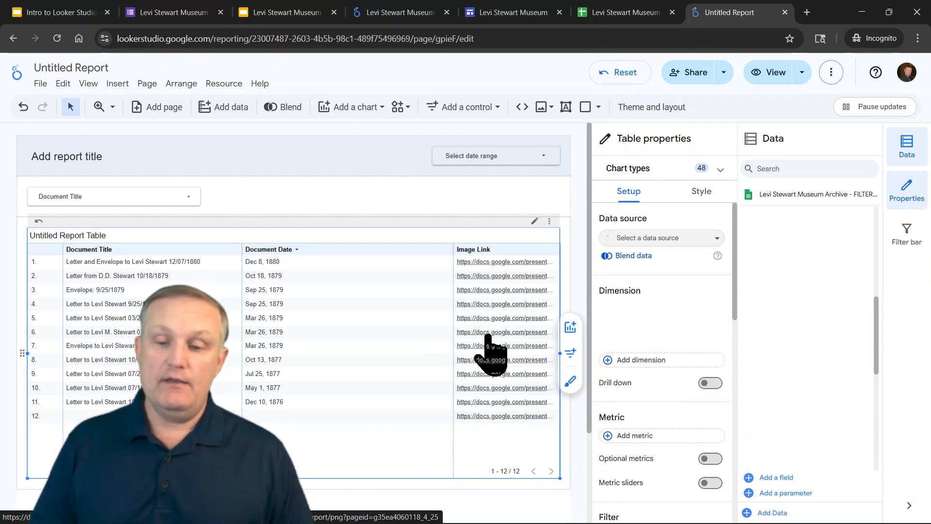
Switch the report to view mode and open one of the table's image links
{"action": "left_click", "coordinate": [771, 75]}
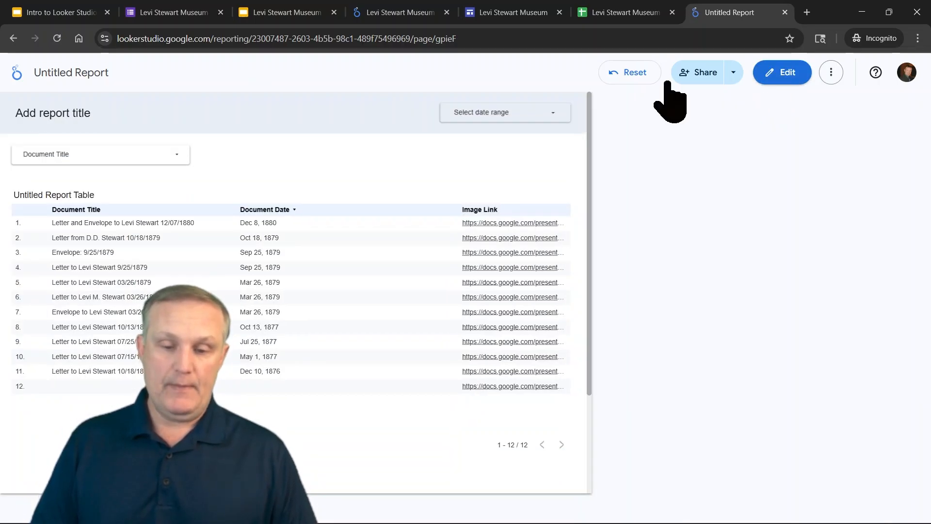
{"action": "left_click", "coordinate": [767, 360]}
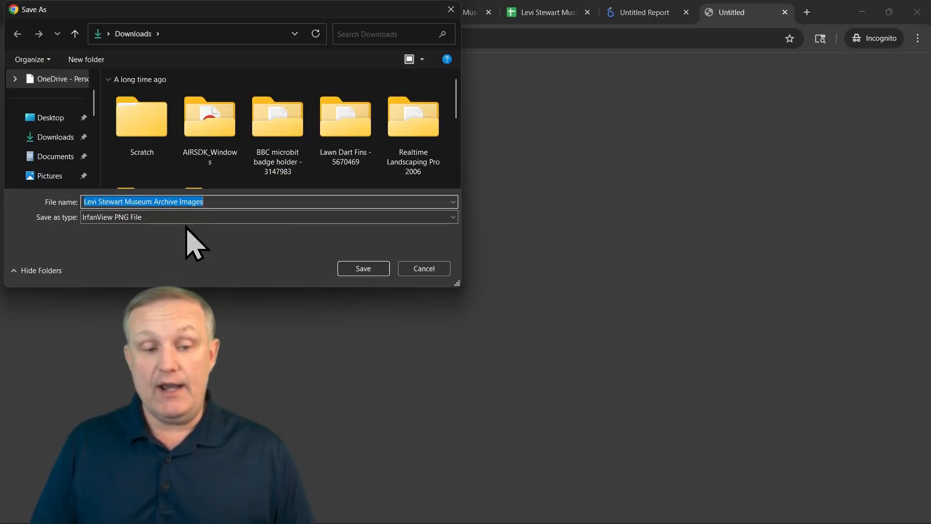
Cancel saving the image and close the blank tab
{"action": "left_click", "coordinate": [432, 269]}
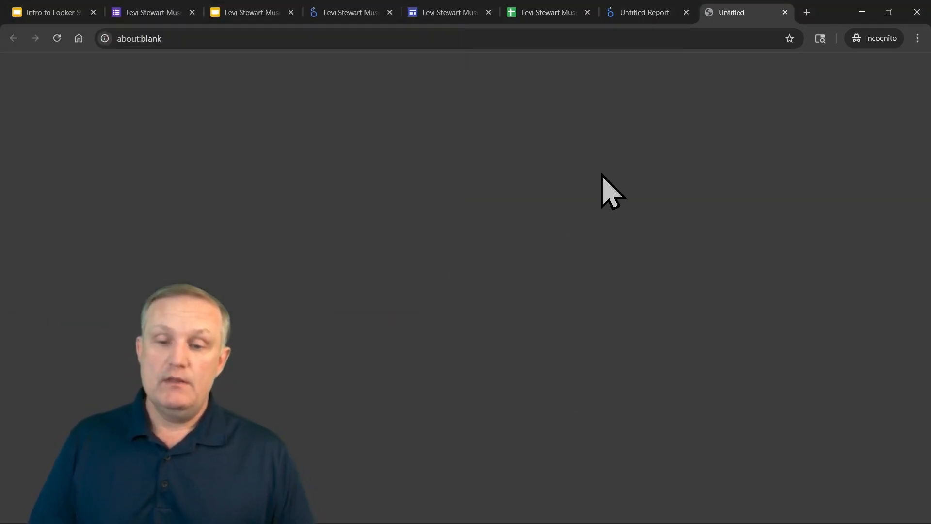
{"action": "left_click", "coordinate": [784, 12]}
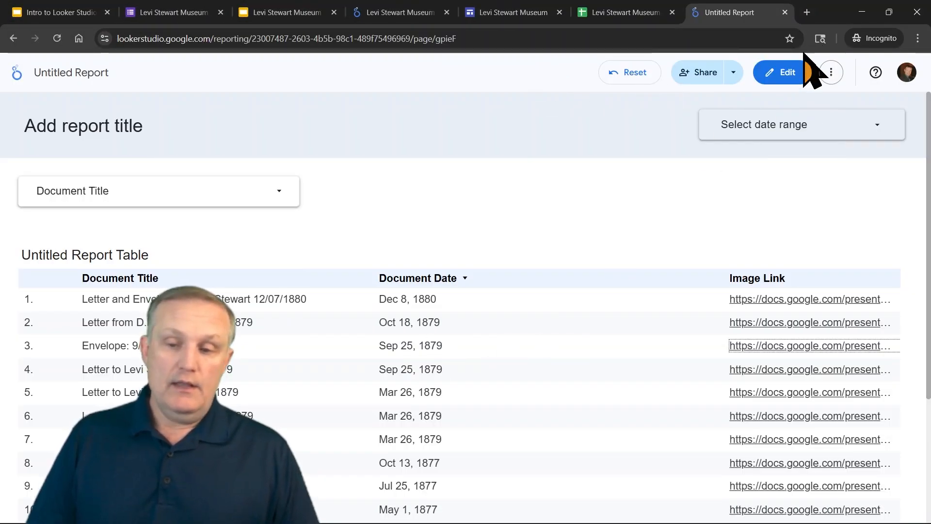
Switch back to edit mode and narrow the table's Document Date column so Image Link gets more room
{"action": "left_click", "coordinate": [789, 75]}
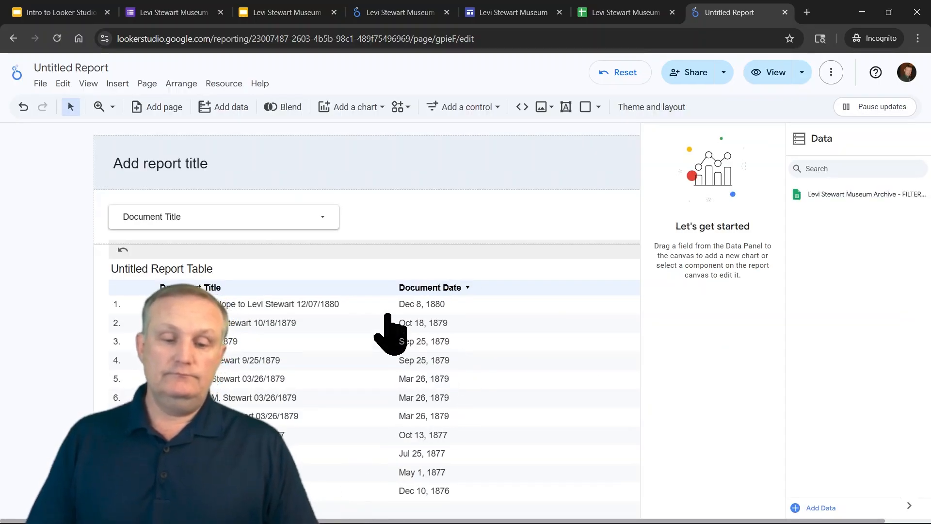
{"action": "left_click", "coordinate": [502, 380]}
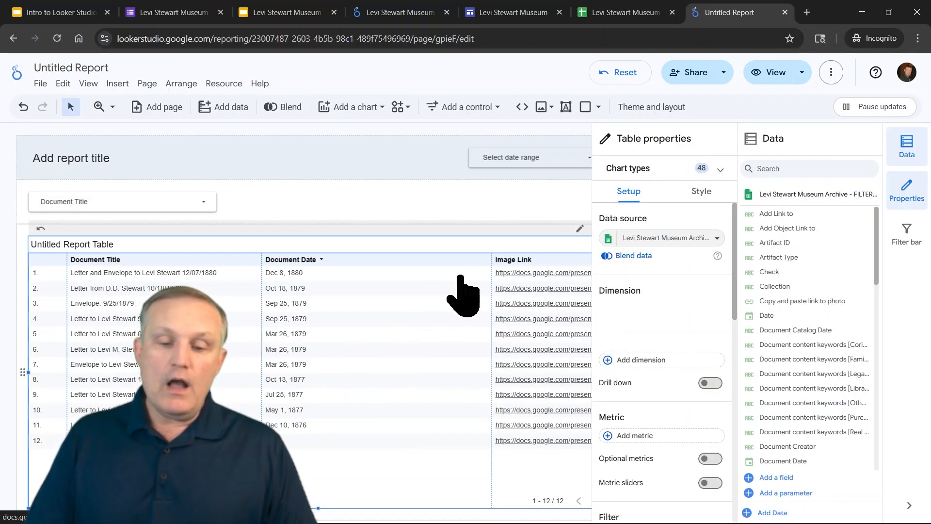
{"action": "left_click_drag", "start_coordinate": [454, 278], "coordinate": [330, 279]}
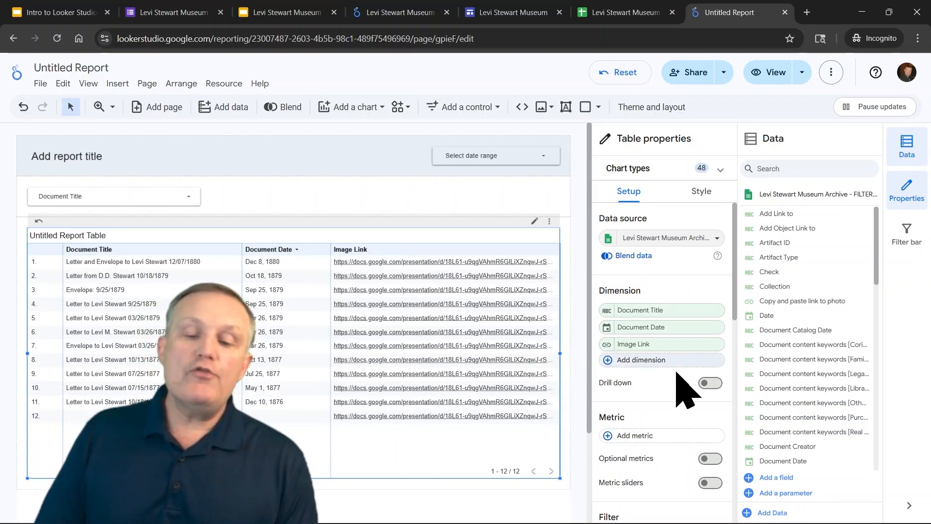
Add a new calculated field to the data source and name it Display Image
{"action": "scroll", "coordinate": [688, 388], "scroll_direction": "down", "scroll_amount": 5}
{"action": "scroll", "coordinate": [698, 394], "scroll_direction": "down", "scroll_amount": 6}
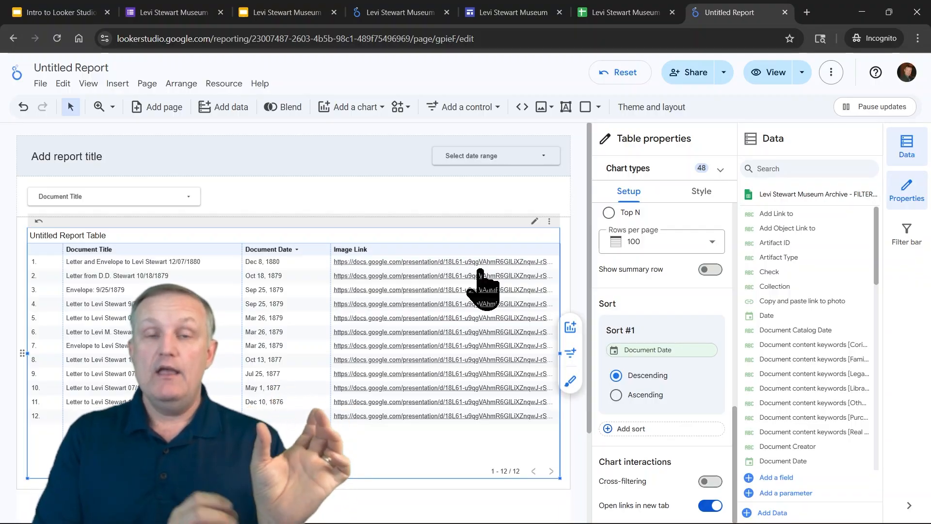
{"action": "scroll", "coordinate": [815, 422], "scroll_direction": "down", "scroll_amount": 5}
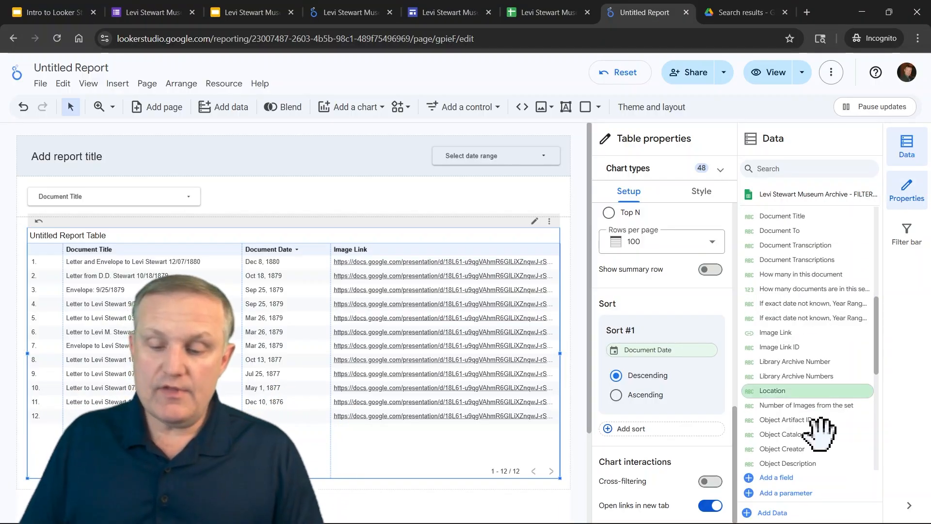
{"action": "left_click", "coordinate": [790, 478]}
{"action": "left_click", "coordinate": [788, 392]}
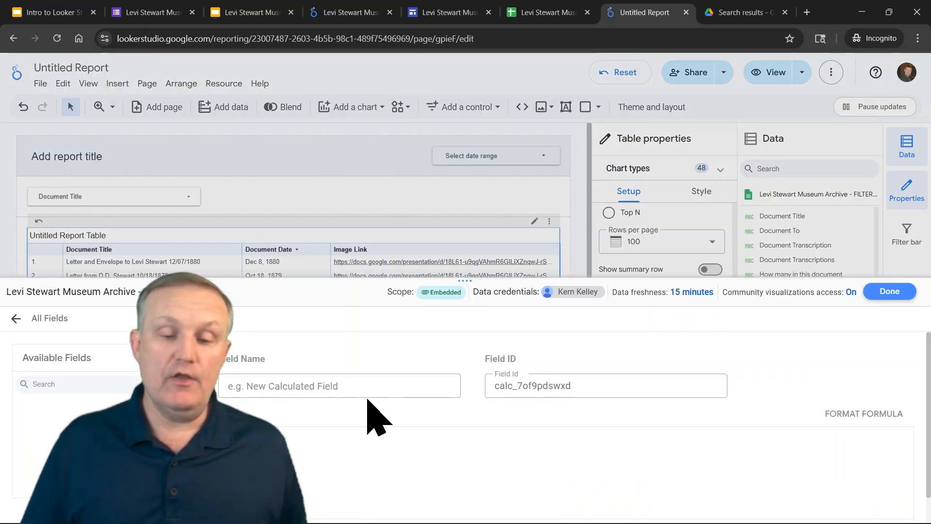
{"action": "left_click", "coordinate": [309, 370]}
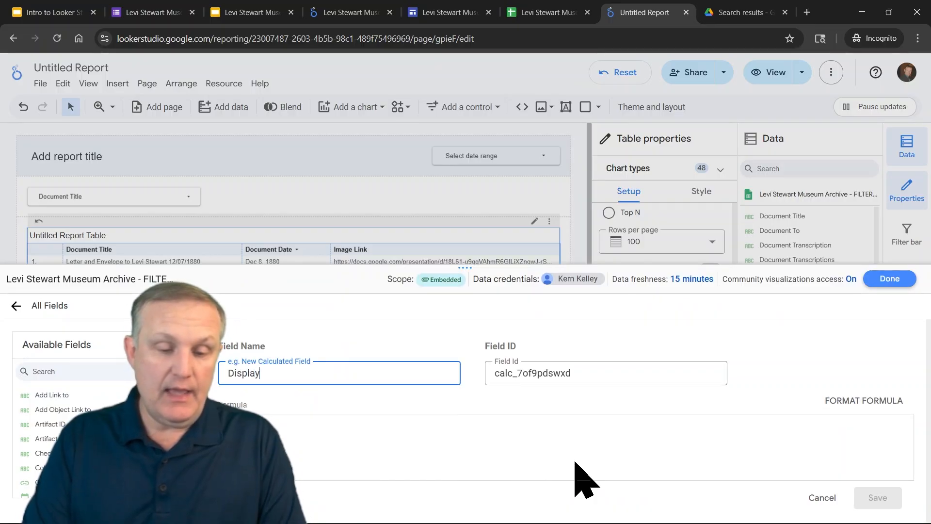
{"action": "type", "text": "Display Image"}
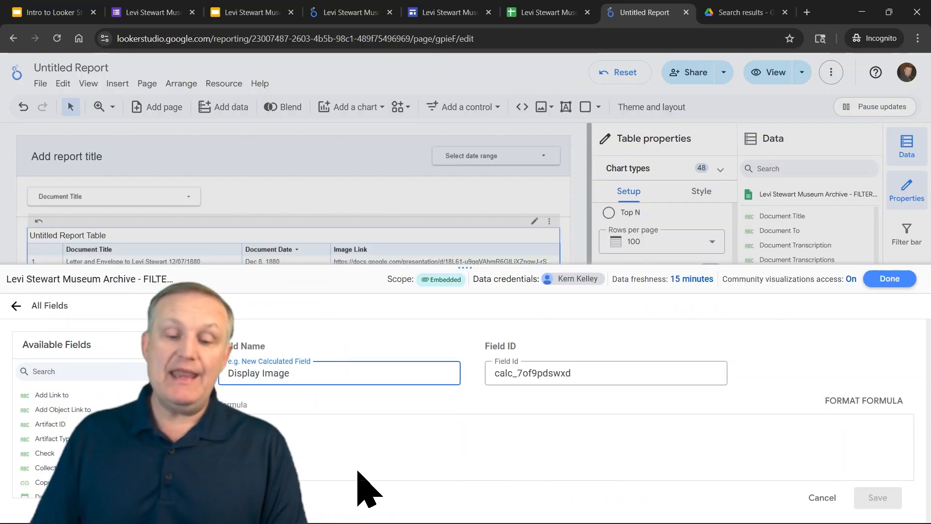
Enter the formula HYPERLINK(Pub Link, IMAGE(Image Link)) for Display Image and save the field
{"action": "left_click", "coordinate": [344, 432]}
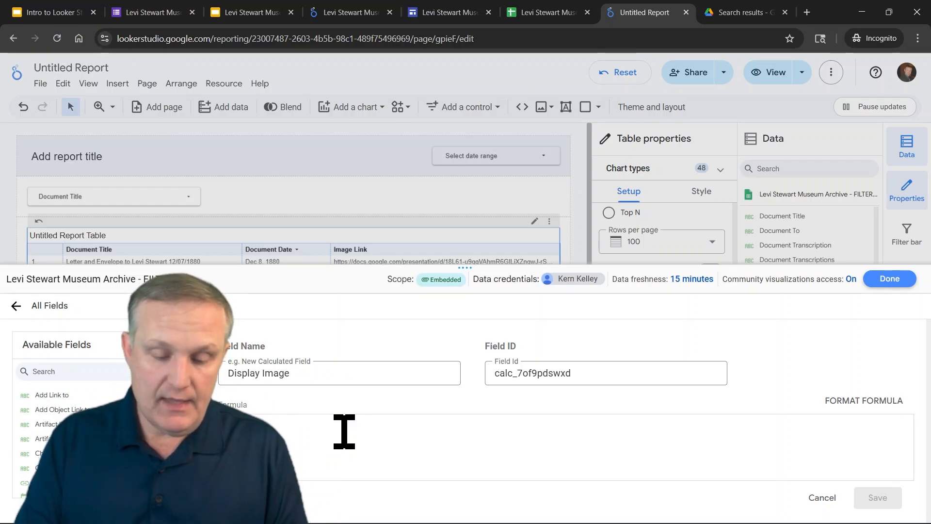
{"action": "type", "text": "I"}
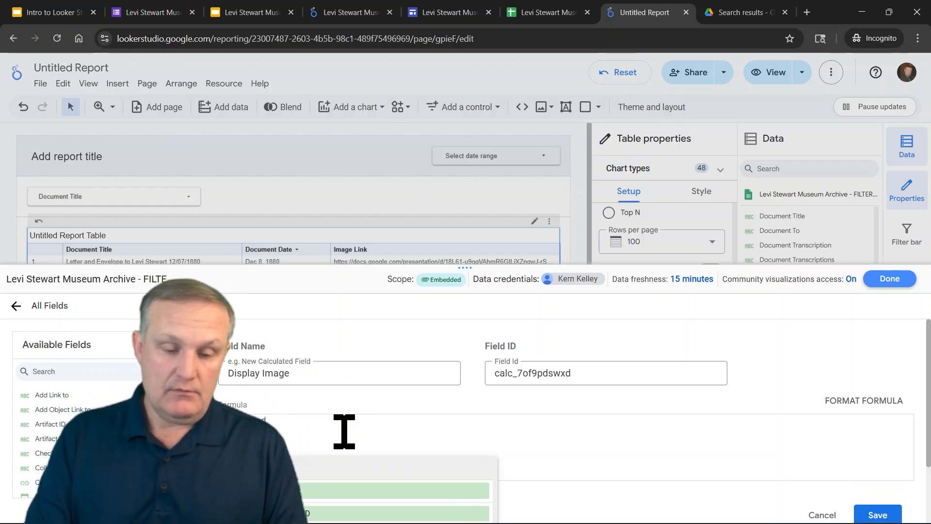
{"action": "type", "text": "MAG"}
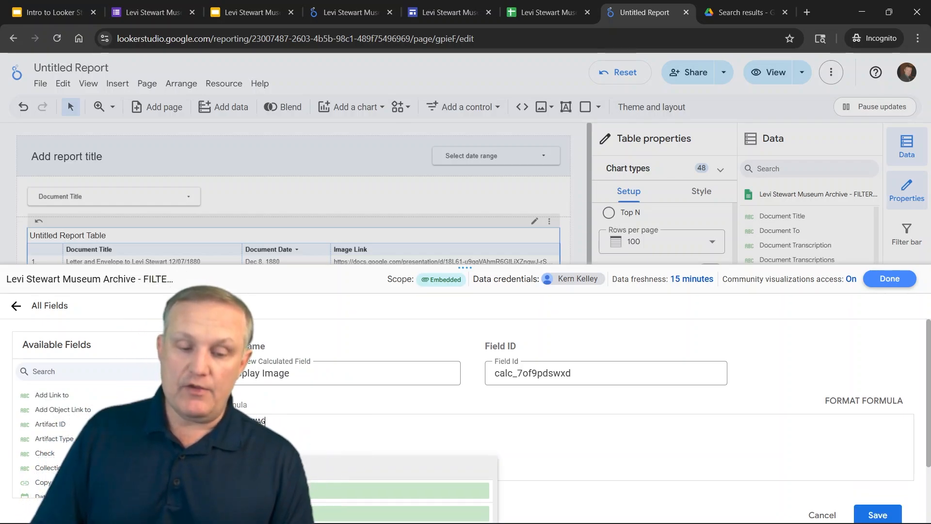
{"action": "left_click", "coordinate": [304, 469]}
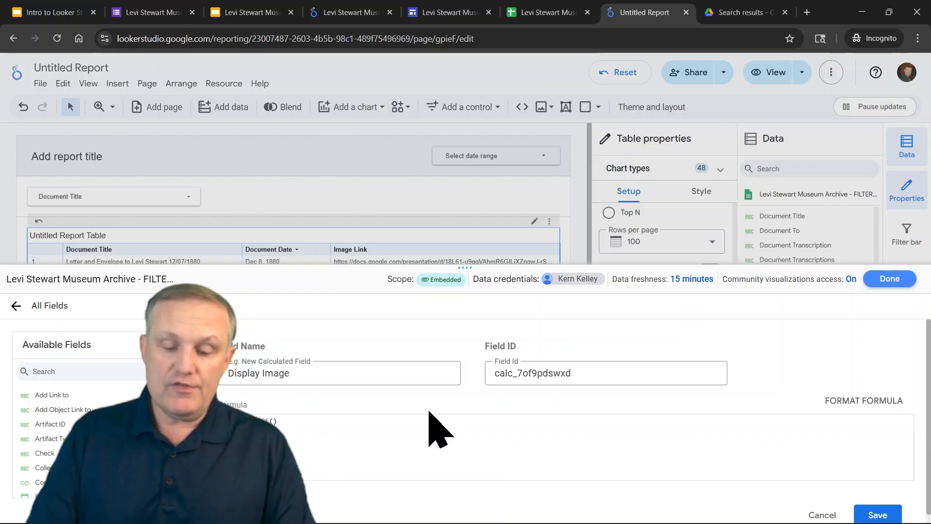
{"action": "type", "text": "im"}
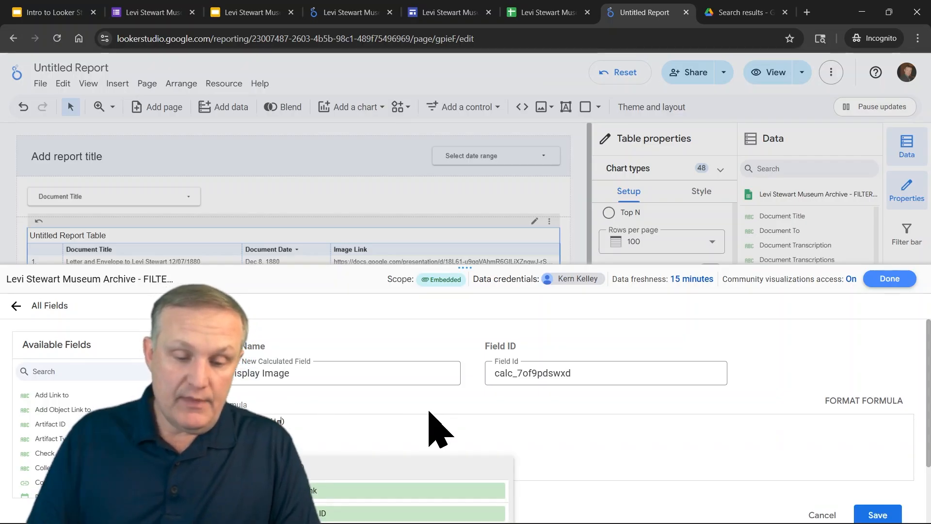
{"action": "left_click", "coordinate": [320, 490]}
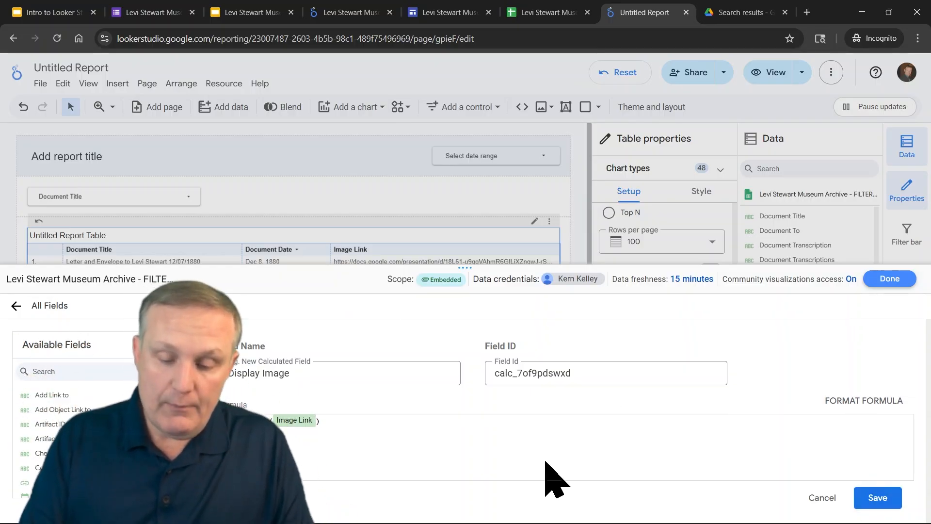
{"action": "type", "text": "GE"}
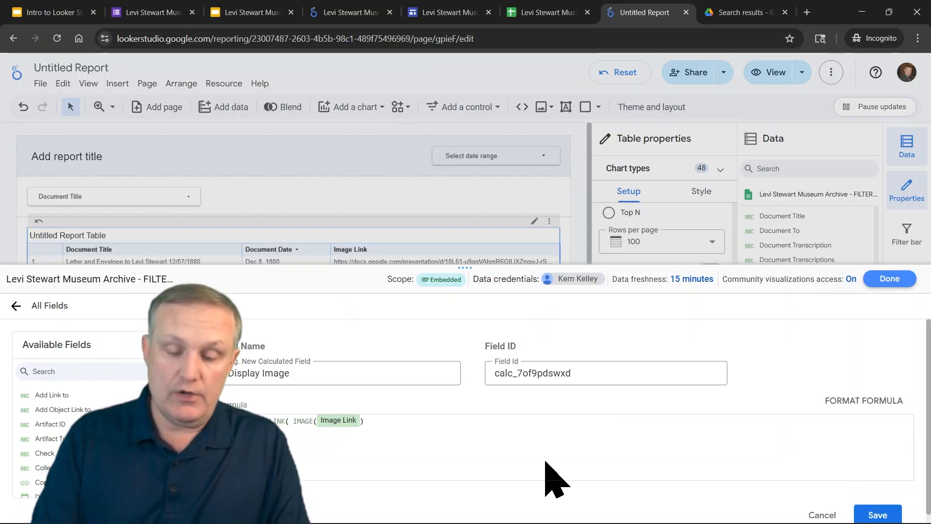
{"action": "type", "text": "Pub"}
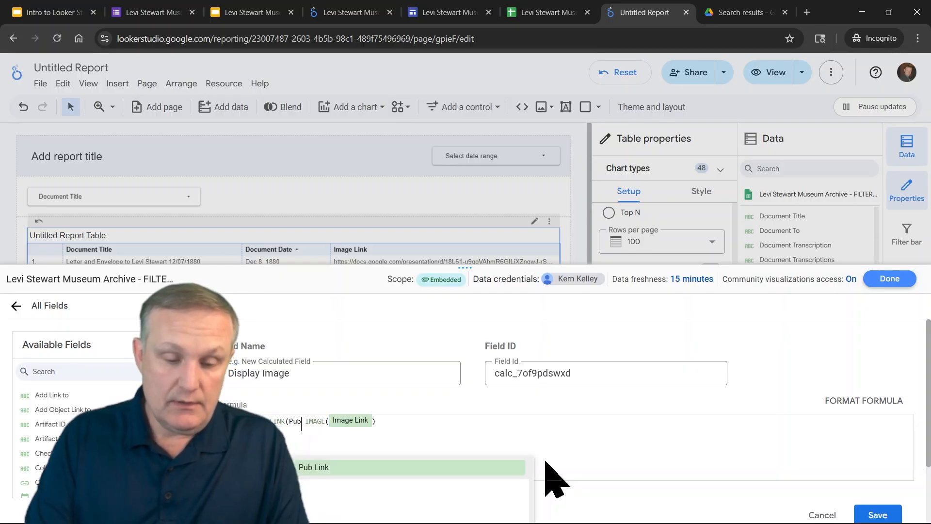
{"action": "left_click", "coordinate": [318, 467]}
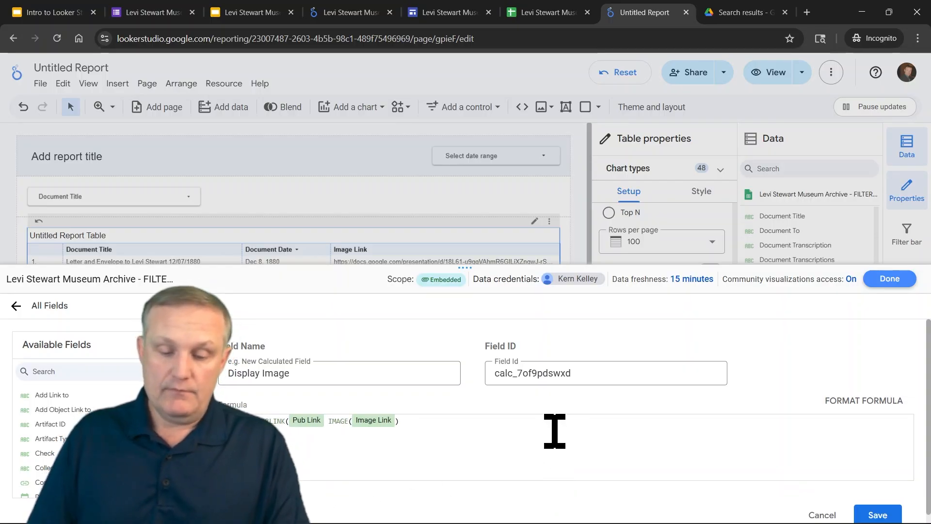
{"action": "type", "text": ","}
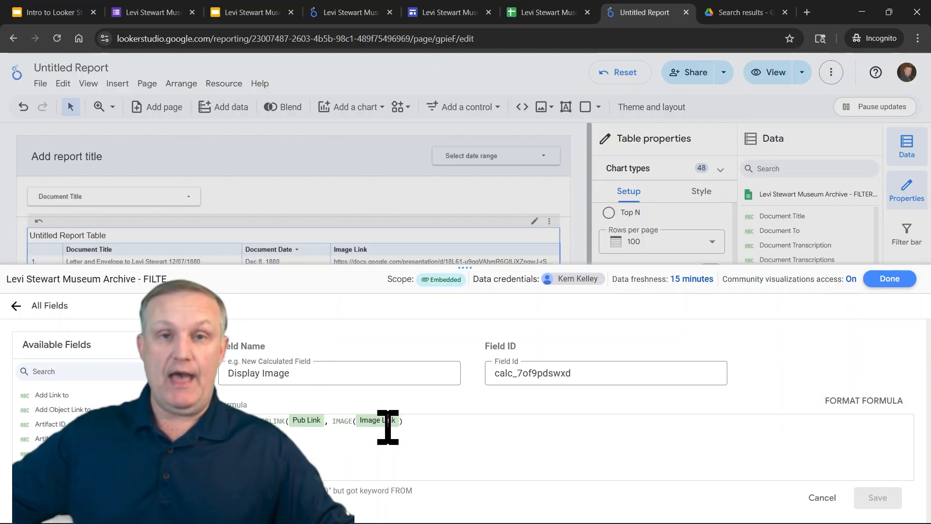
{"action": "left_click", "coordinate": [485, 416]}
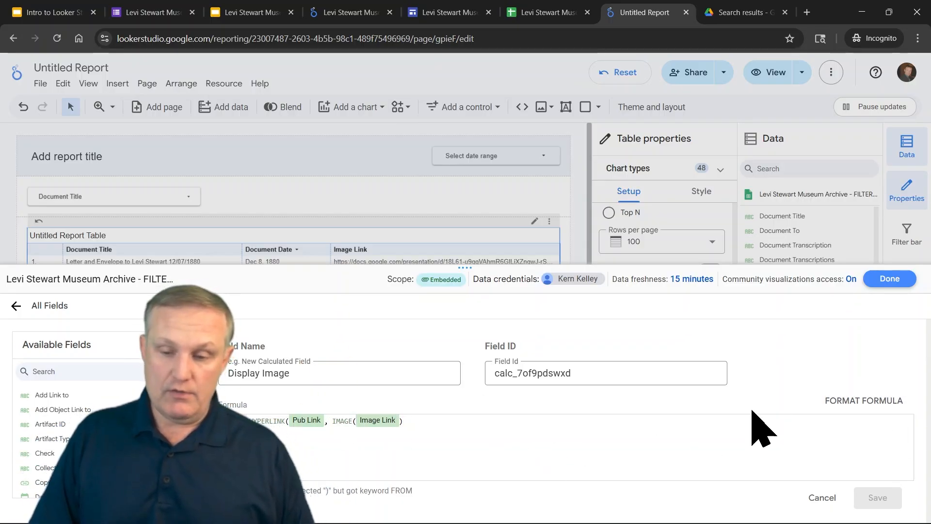
{"action": "left_click", "coordinate": [391, 374]}
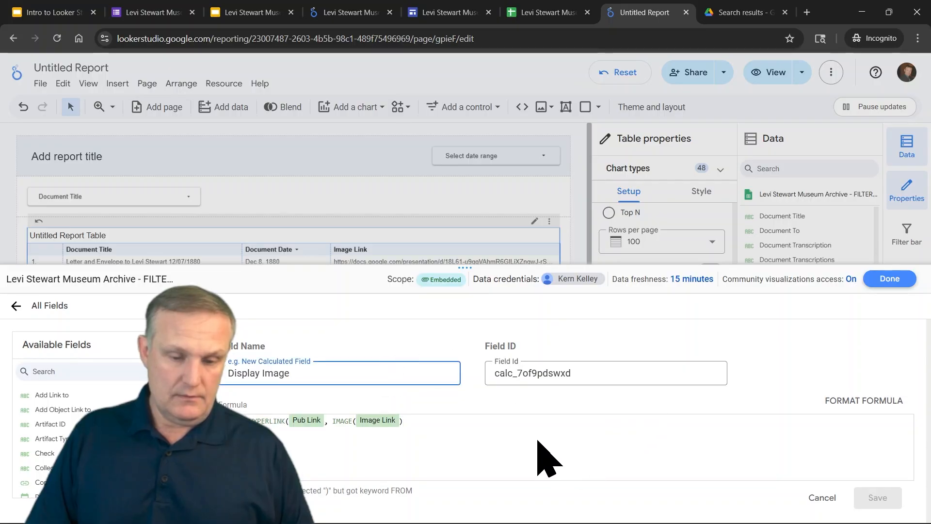
{"action": "left_click", "coordinate": [440, 416]}
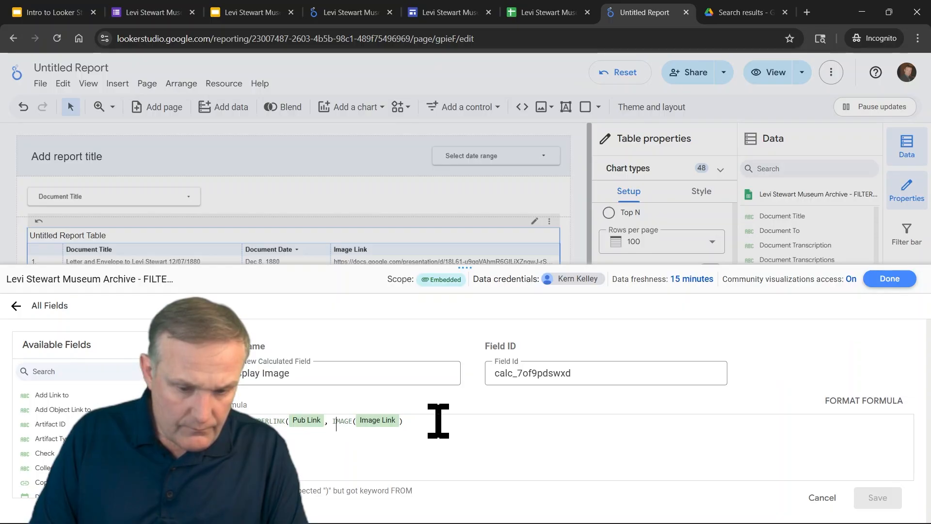
{"action": "type", "text": ")"}
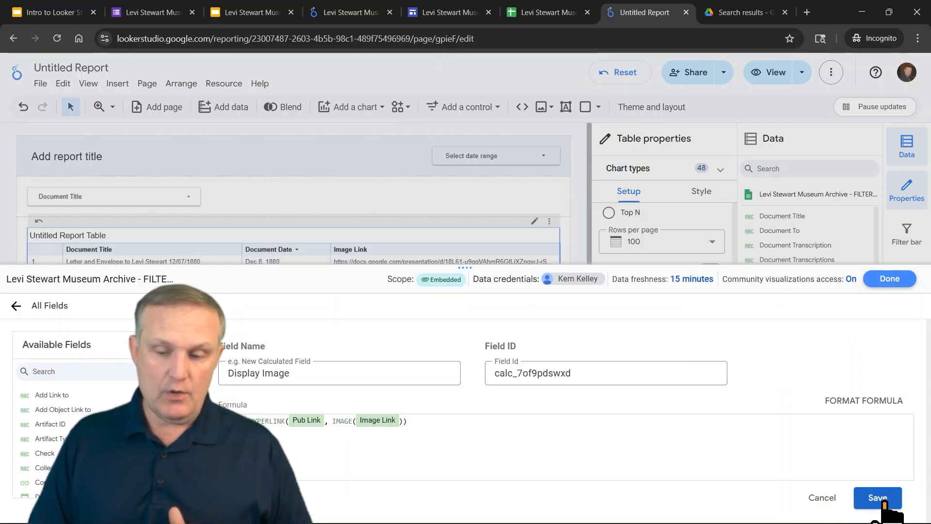
{"action": "left_click", "coordinate": [884, 499]}
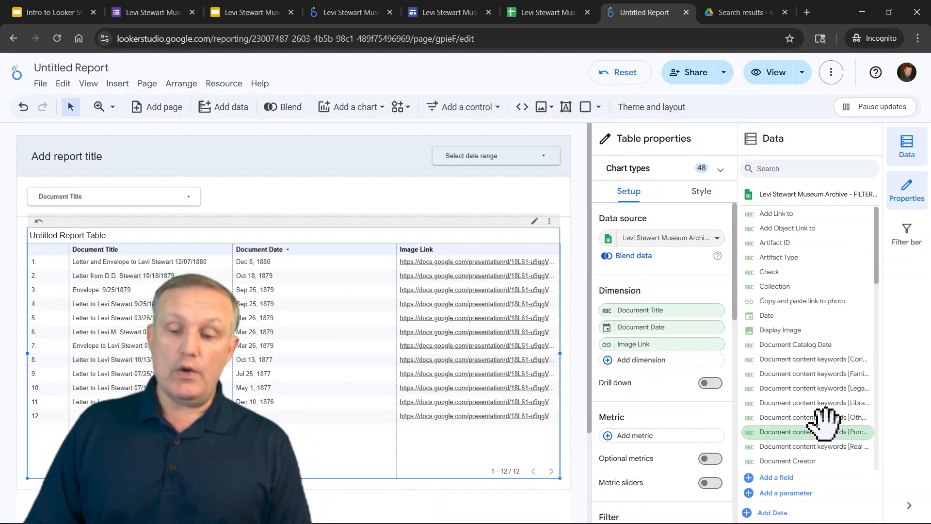
Add the Display Image field to the table as a column and remove the Image Link dimension
{"action": "left_click_drag", "start_coordinate": [876, 262], "coordinate": [900, 291]}
{"action": "mouse_move", "coordinate": [787, 283]}
{"action": "left_mouse_down"}
{"action": "mouse_move", "coordinate": [657, 260]}
{"action": "mouse_move", "coordinate": [422, 293]}
{"action": "mouse_move", "coordinate": [404, 331]}
{"action": "left_mouse_up"}
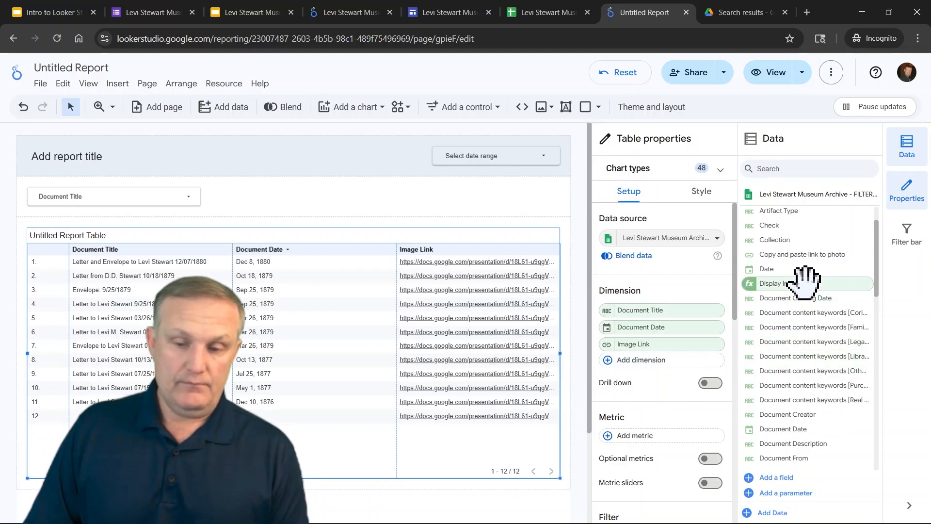
{"action": "left_click_drag", "start_coordinate": [805, 282], "coordinate": [480, 425]}
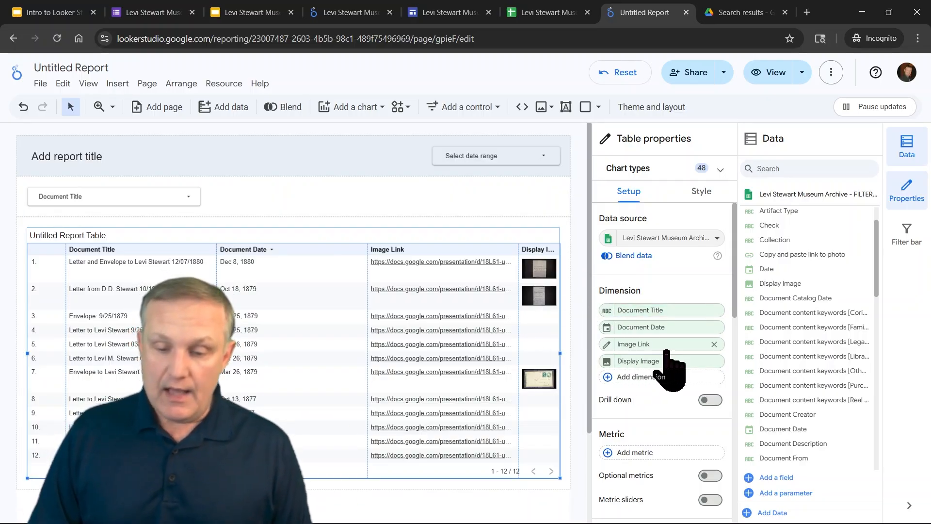
{"action": "left_click", "coordinate": [713, 344]}
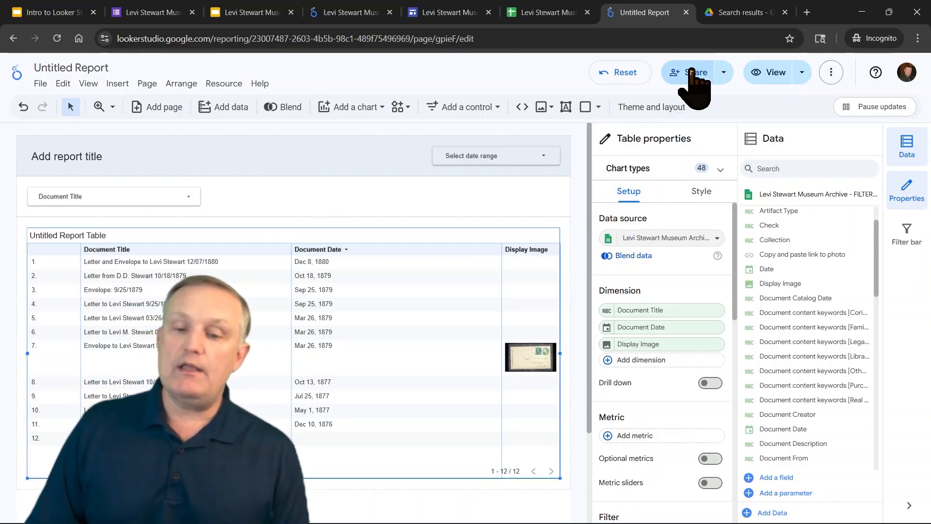
{"action": "left_click", "coordinate": [725, 73]}
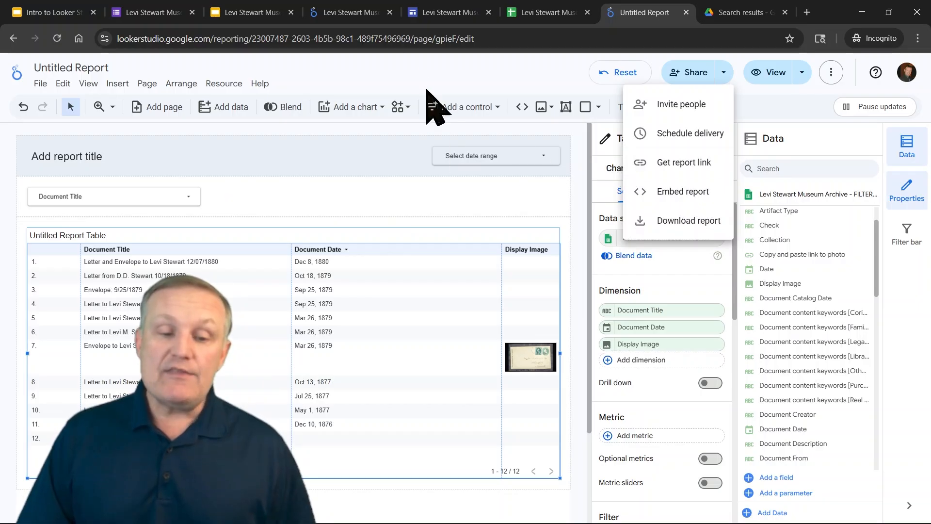
{"action": "left_click", "coordinate": [147, 87]}
{"action": "left_click", "coordinate": [146, 85]}
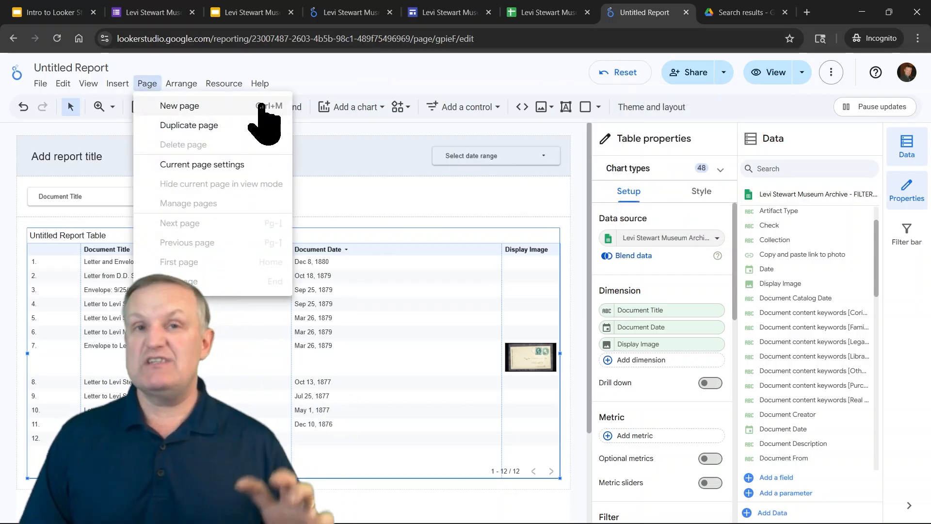
{"action": "left_click", "coordinate": [574, 73]}
Open the report's sharing dialog, review the link access options, and close it
{"action": "left_click", "coordinate": [686, 74]}
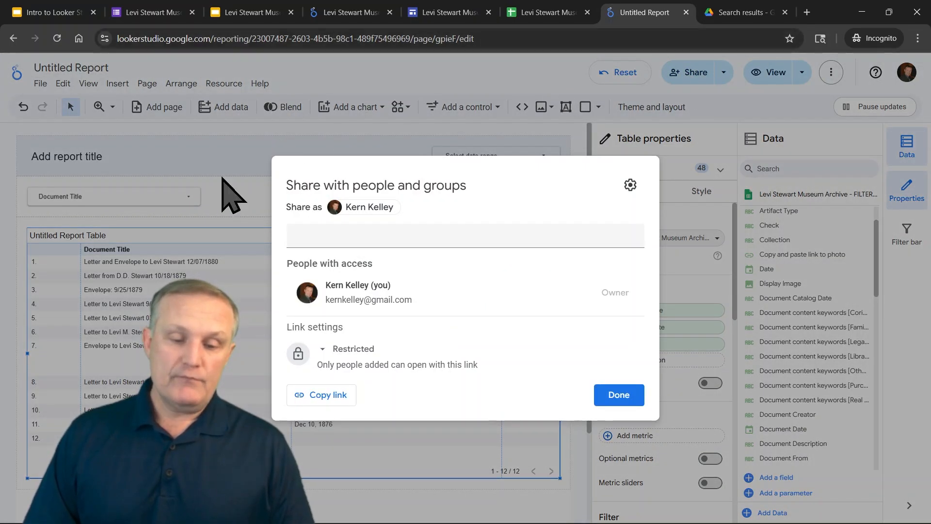
{"action": "left_click", "coordinate": [353, 348]}
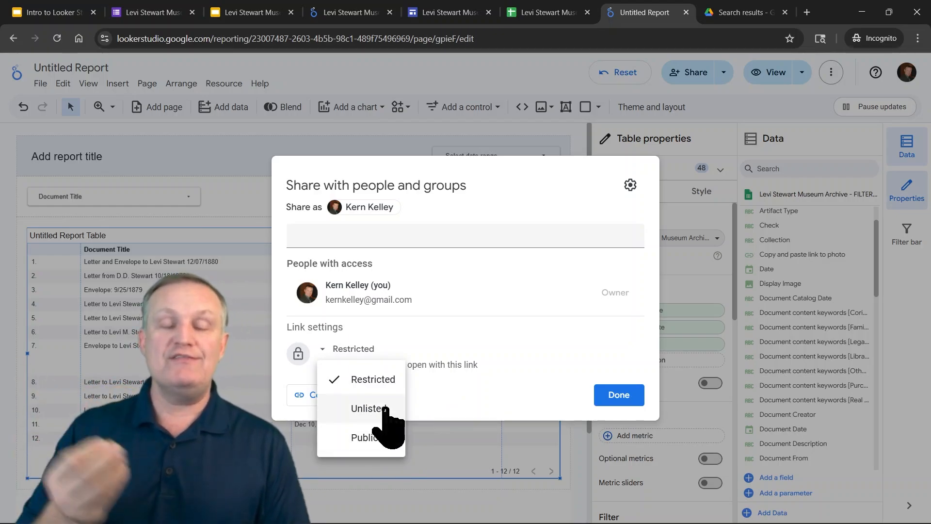
{"action": "left_click", "coordinate": [600, 403]}
{"action": "left_click", "coordinate": [601, 403]}
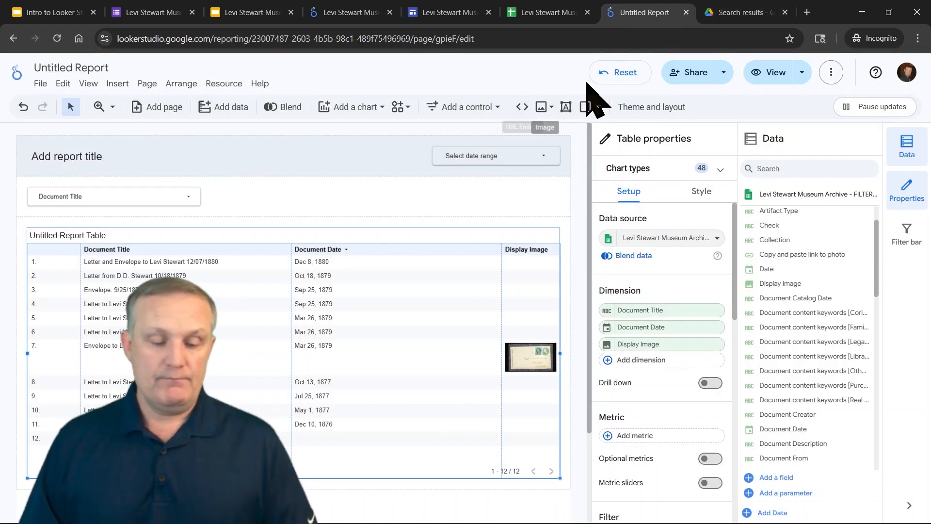
Switch to the Intro to Looker Studio slides tab and advance to the next slide
{"action": "key", "text": "alt+Tab"}
{"action": "key", "text": "alt+Tab"}
{"action": "key", "text": "alt+Tab"}
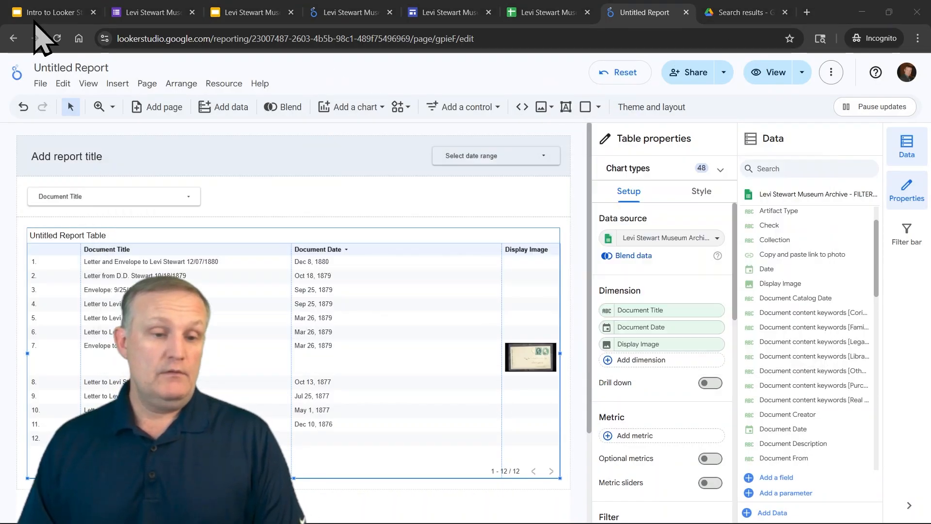
{"action": "left_click", "coordinate": [37, 5]}
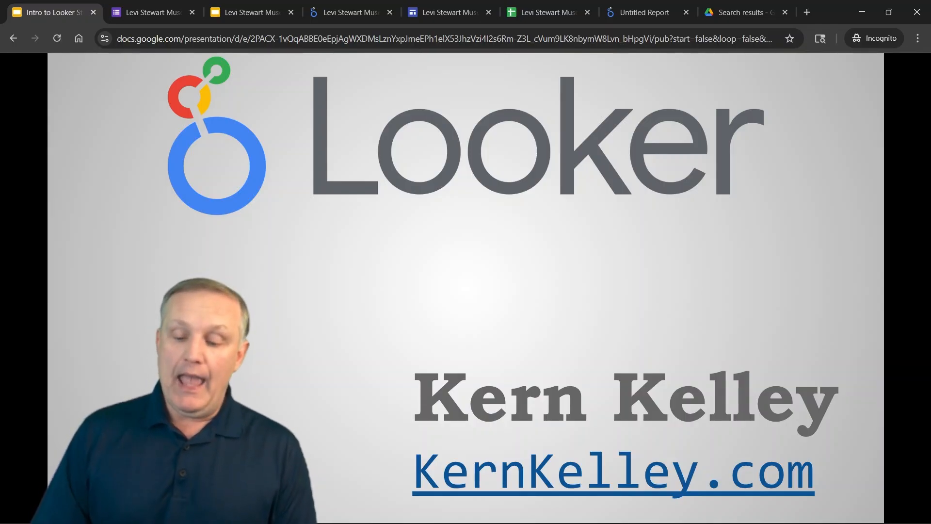
{"action": "key", "text": "Right"}
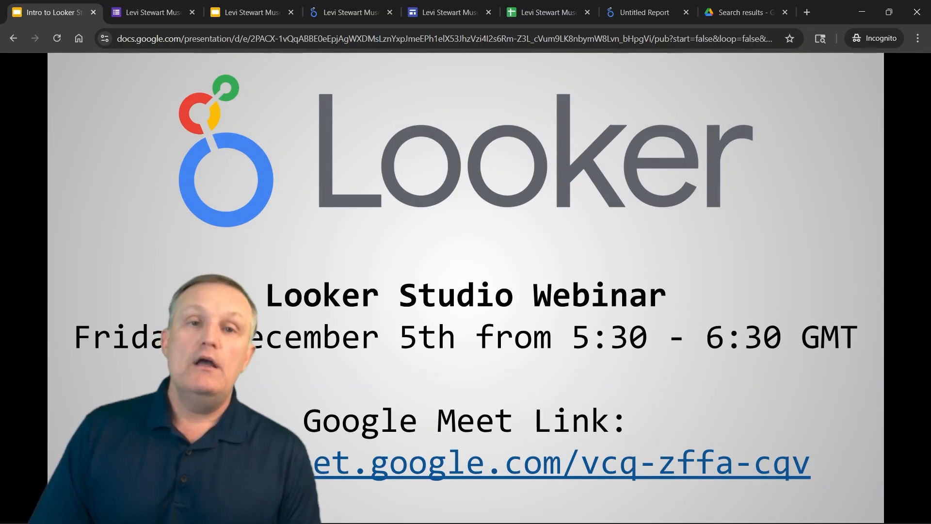